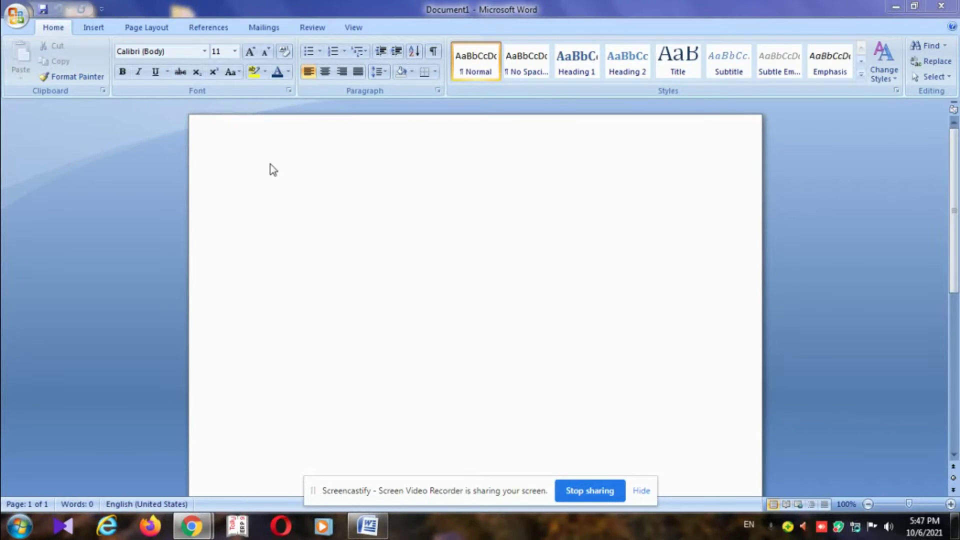
Type =rand() at the top of the blank document and select it
{"action": "left_click", "coordinate": [270, 171]}
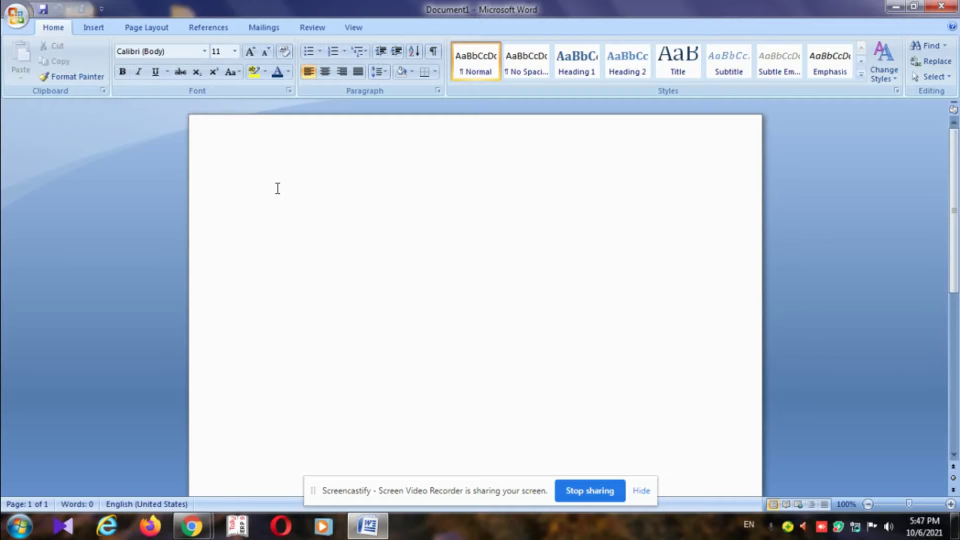
{"action": "type", "text": "="}
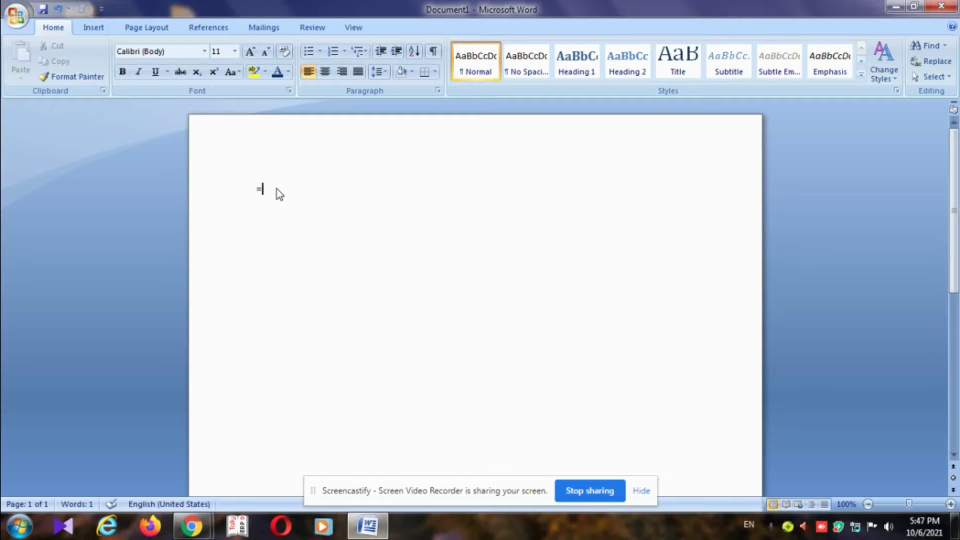
{"action": "type", "text": "r"}
{"action": "type", "text": "and"}
{"action": "type", "text": "()"}
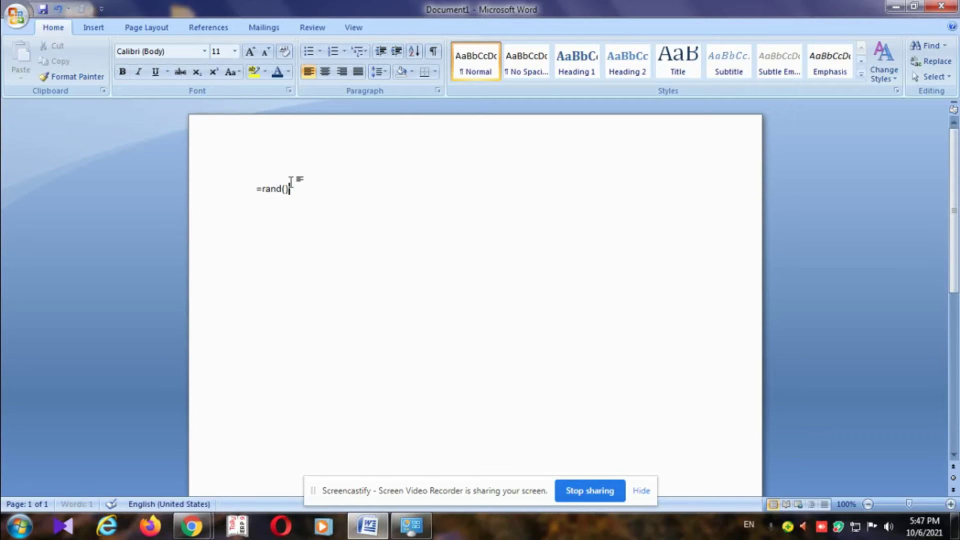
{"action": "left_click_drag", "start_coordinate": [296, 180], "coordinate": [210, 188]}
Enlarge the selected =rand() text to 20 pt with Grow Font
{"action": "left_click", "coordinate": [249, 51]}
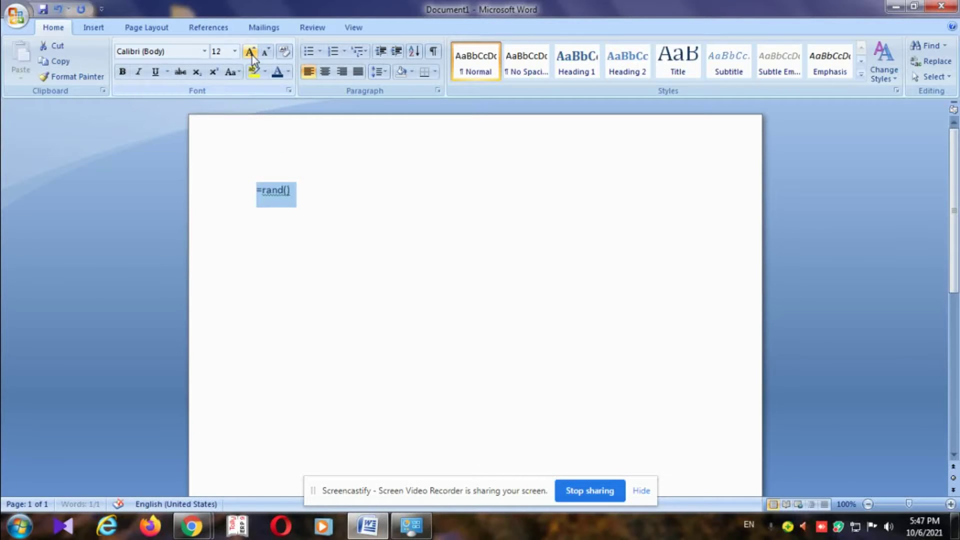
{"action": "left_click", "coordinate": [250, 51]}
{"action": "left_click", "coordinate": [250, 51]}
{"action": "left_click", "coordinate": [249, 51]}
{"action": "left_click", "coordinate": [250, 50]}
Expand =rand() into sample paragraphs and return to the top of the document
{"action": "left_click", "coordinate": [376, 215]}
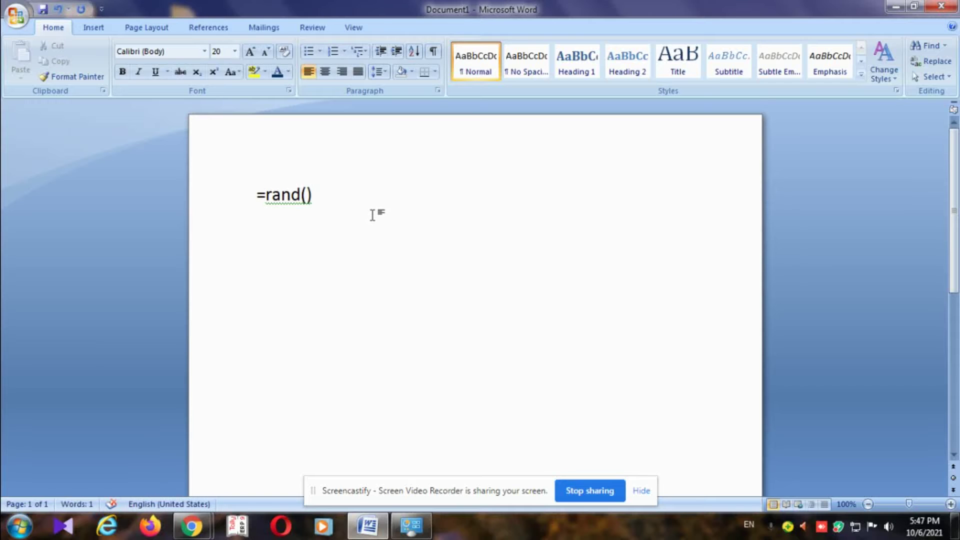
{"action": "key", "text": "Return"}
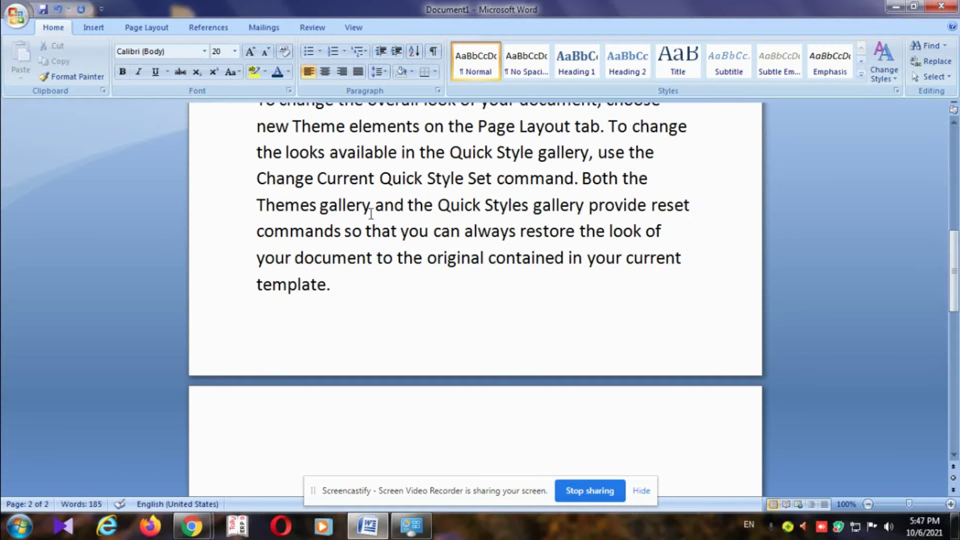
{"action": "scroll", "coordinate": [371, 248], "scroll_direction": "up", "scroll_amount": 1}
{"action": "scroll", "coordinate": [371, 248], "scroll_direction": "up", "scroll_amount": 3}
{"action": "scroll", "coordinate": [371, 249], "scroll_direction": "up", "scroll_amount": 3}
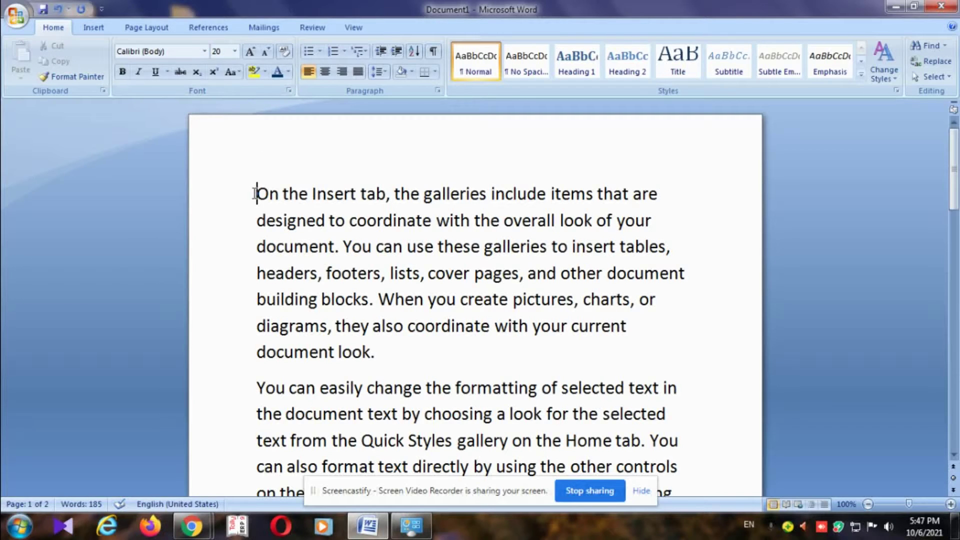
Cut the line 'On the Insert tab, the galleries include items that are' and paste it after 'template.'
{"action": "mouse_move", "coordinate": [255, 193]}
{"action": "left_mouse_down"}
{"action": "mouse_move", "coordinate": [520, 209]}
{"action": "mouse_move", "coordinate": [645, 204]}
{"action": "mouse_move", "coordinate": [669, 193]}
{"action": "left_mouse_up"}
{"action": "key", "text": "ctrl+c"}
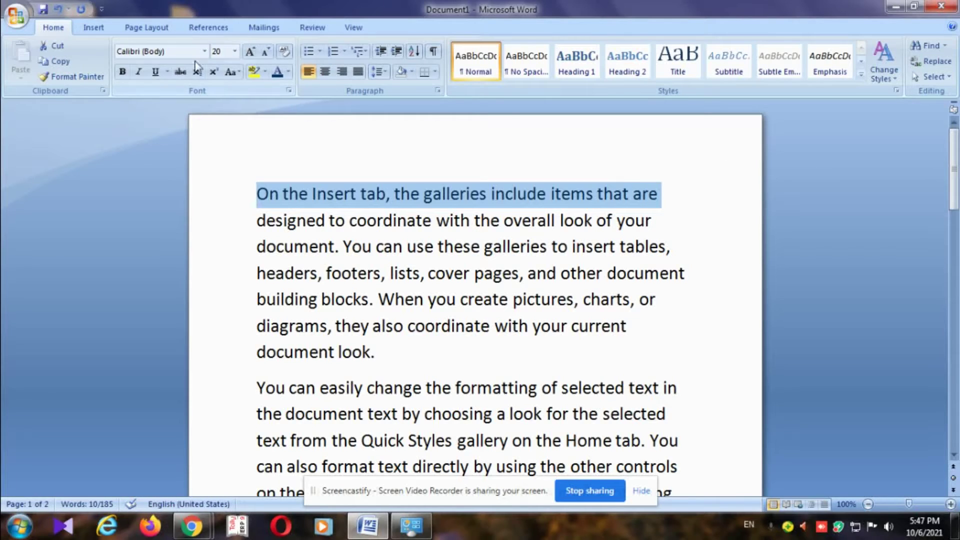
{"action": "left_click", "coordinate": [47, 46]}
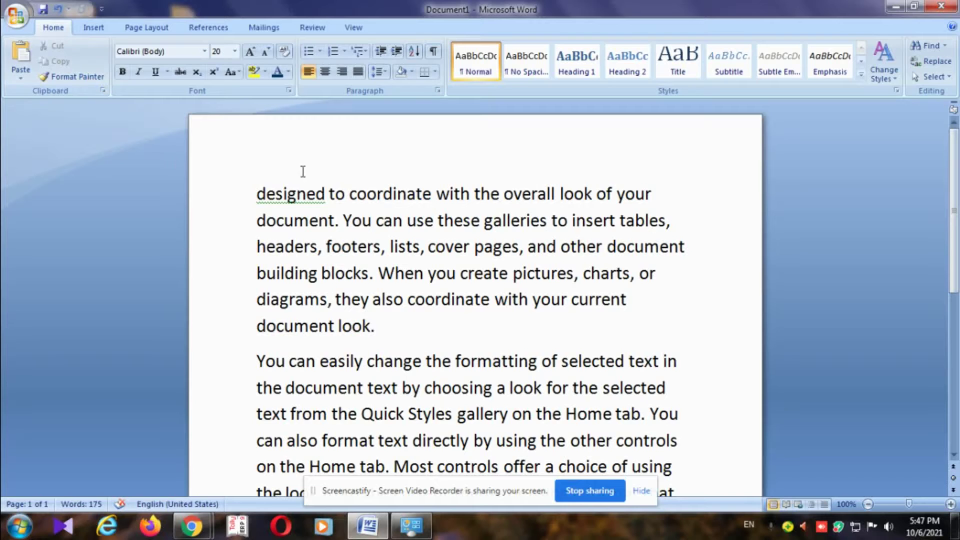
{"action": "scroll", "coordinate": [396, 281], "scroll_direction": "down", "scroll_amount": 3}
{"action": "scroll", "coordinate": [396, 281], "scroll_direction": "down", "scroll_amount": 2}
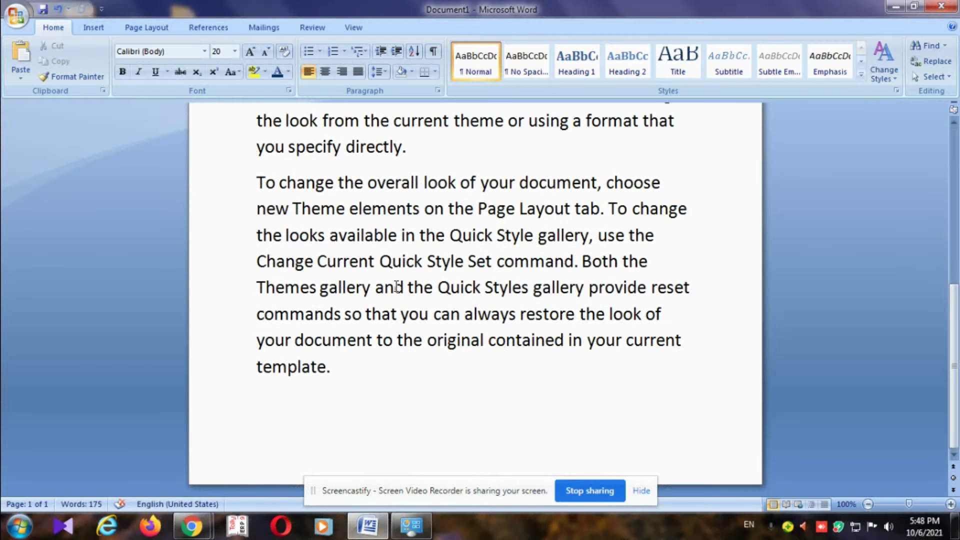
{"action": "right_click", "coordinate": [334, 367]}
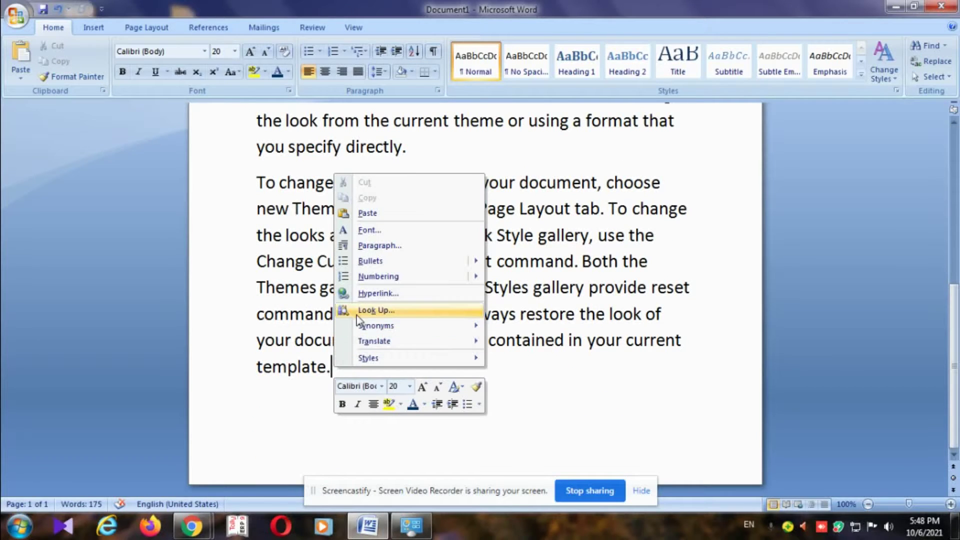
{"action": "left_click", "coordinate": [368, 213]}
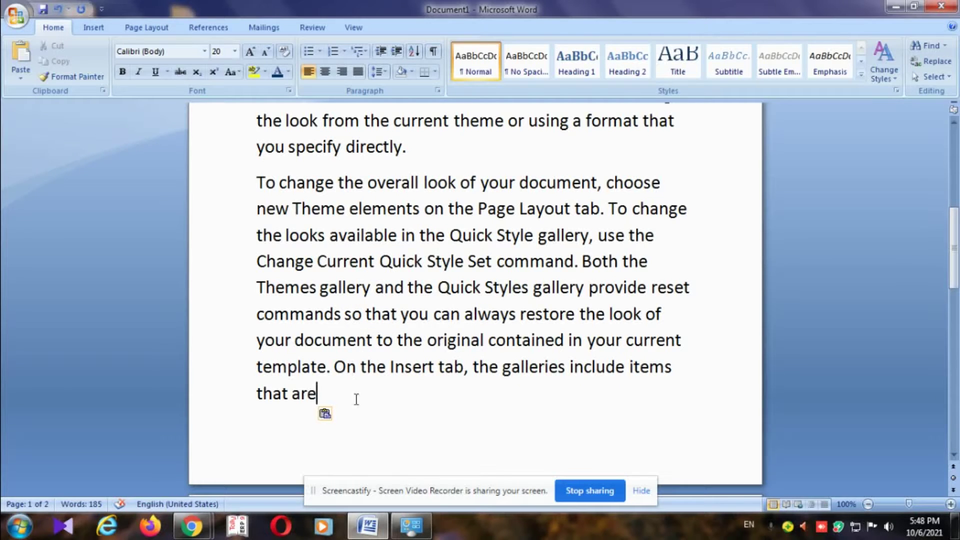
{"action": "scroll", "coordinate": [435, 416], "scroll_direction": "up", "scroll_amount": 3}
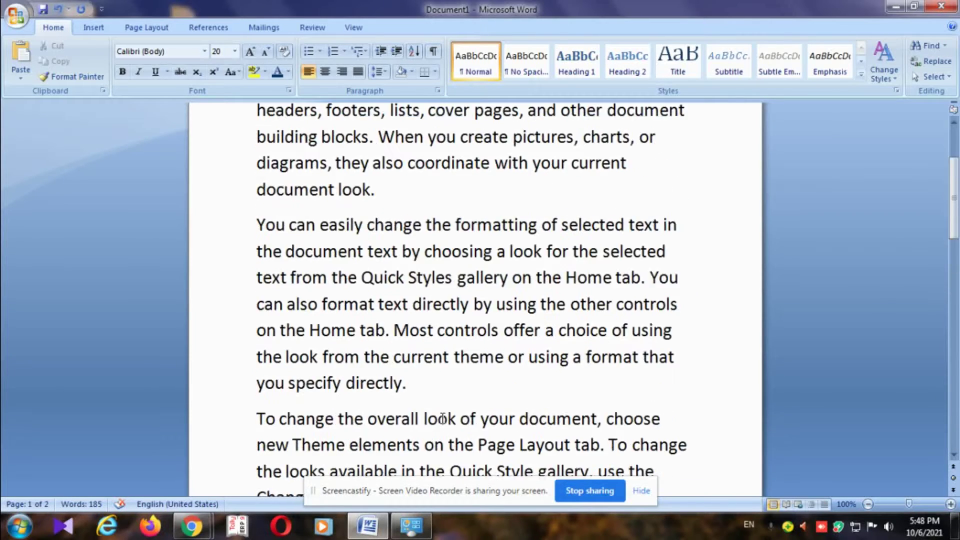
{"action": "scroll", "coordinate": [442, 417], "scroll_direction": "up", "scroll_amount": 2}
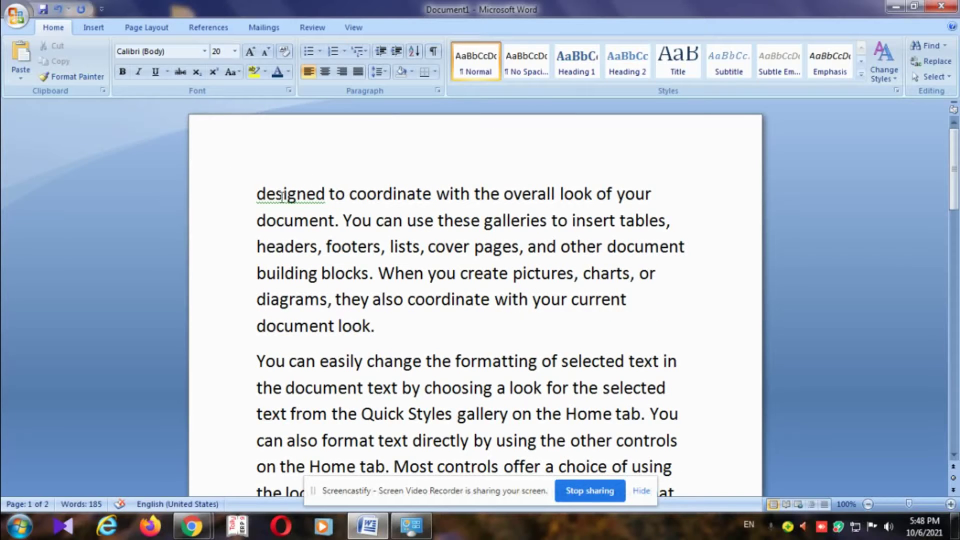
Copy the line 'designed to coordinate with the overall look of your'
{"action": "left_click_drag", "start_coordinate": [256, 193], "coordinate": [700, 188]}
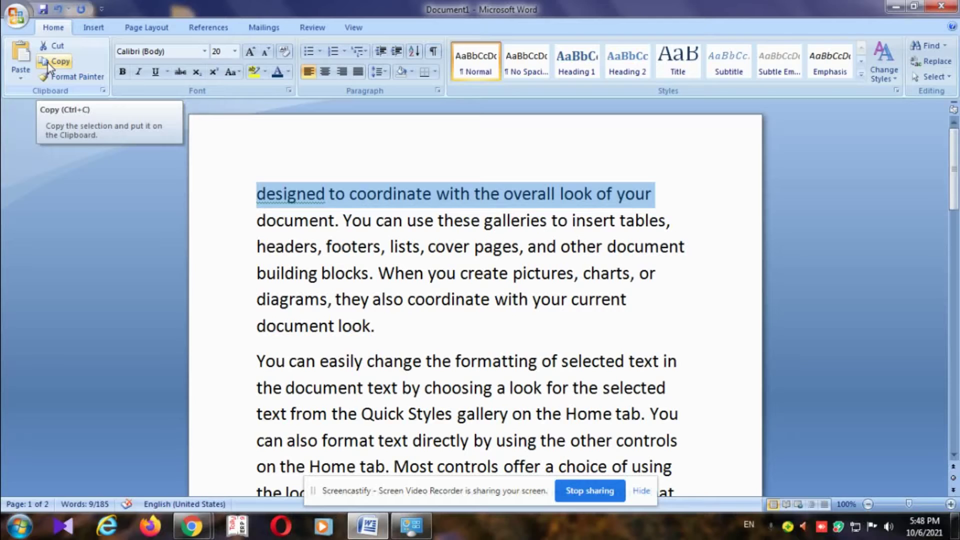
{"action": "left_click", "coordinate": [48, 65]}
{"action": "left_click", "coordinate": [306, 156]}
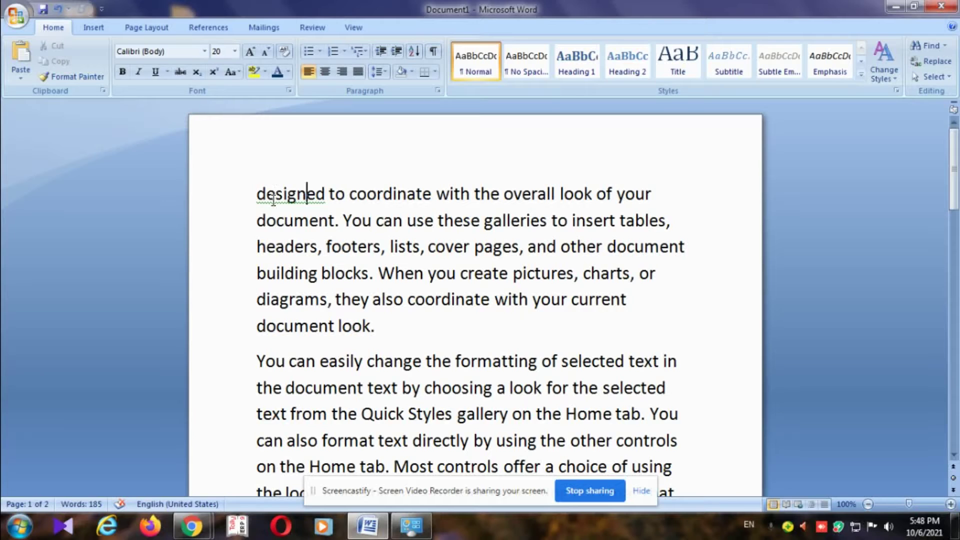
Paste the copied line after 'that are' at the end of page 2
{"action": "scroll", "coordinate": [604, 290], "scroll_direction": "down", "scroll_amount": 3}
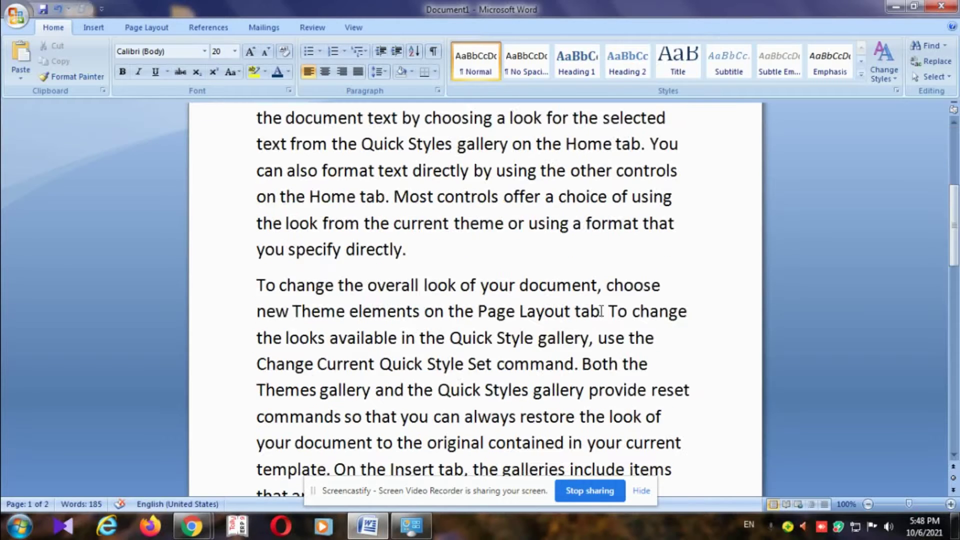
{"action": "scroll", "coordinate": [599, 312], "scroll_direction": "down", "scroll_amount": 3}
{"action": "right_click", "coordinate": [328, 230]}
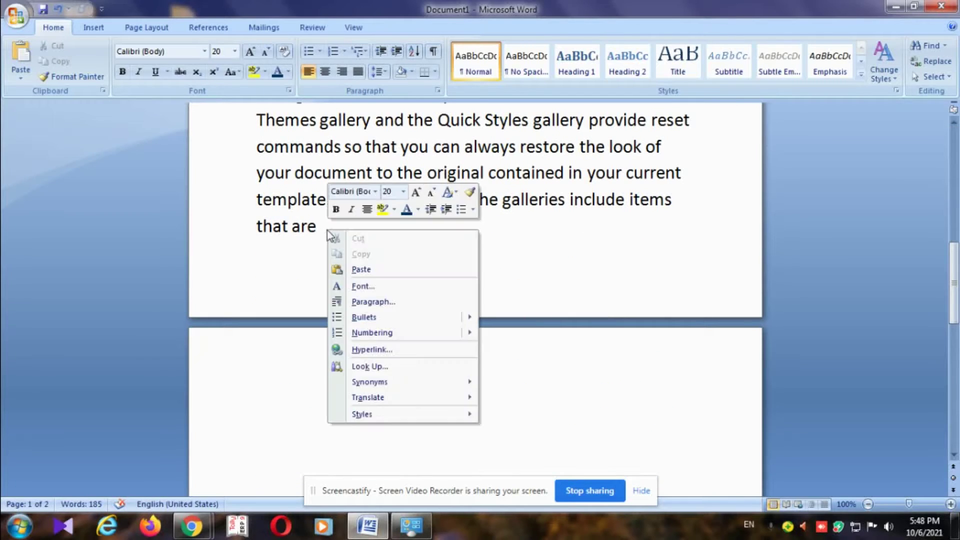
{"action": "left_click", "coordinate": [348, 268]}
{"action": "scroll", "coordinate": [350, 310], "scroll_direction": "down", "scroll_amount": 1}
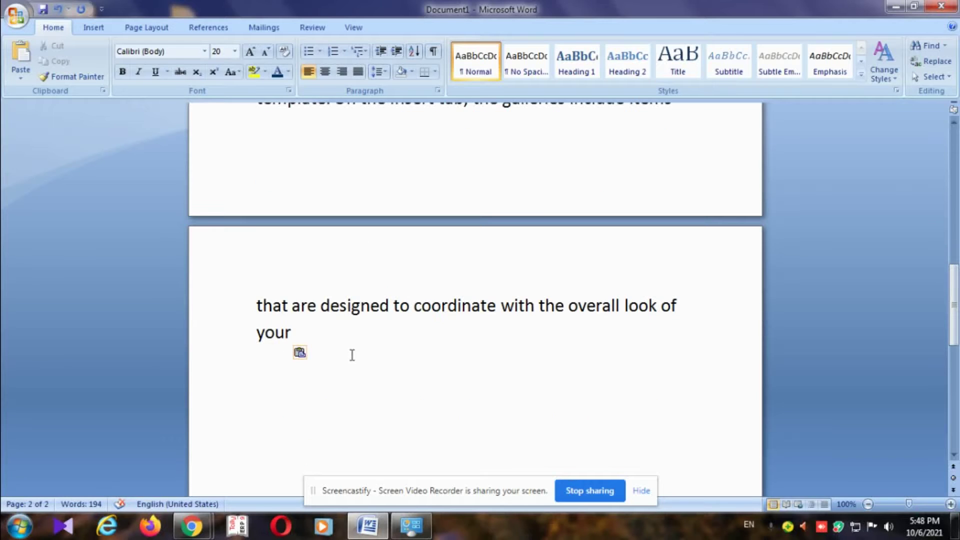
{"action": "scroll", "coordinate": [326, 323], "scroll_direction": "up", "scroll_amount": 4}
{"action": "scroll", "coordinate": [330, 340], "scroll_direction": "up", "scroll_amount": 4}
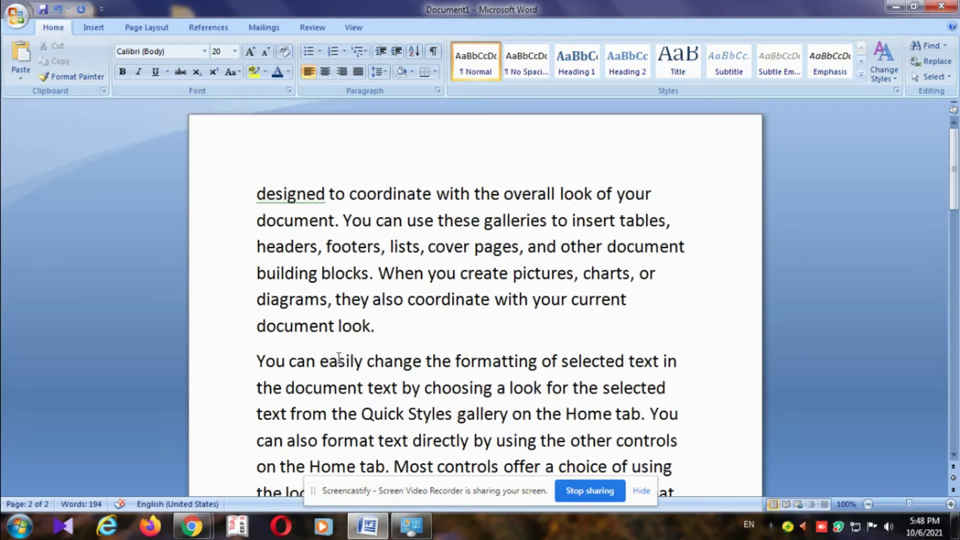
{"action": "scroll", "coordinate": [306, 216], "scroll_direction": "down", "scroll_amount": 5}
{"action": "scroll", "coordinate": [300, 225], "scroll_direction": "down", "scroll_amount": 1}
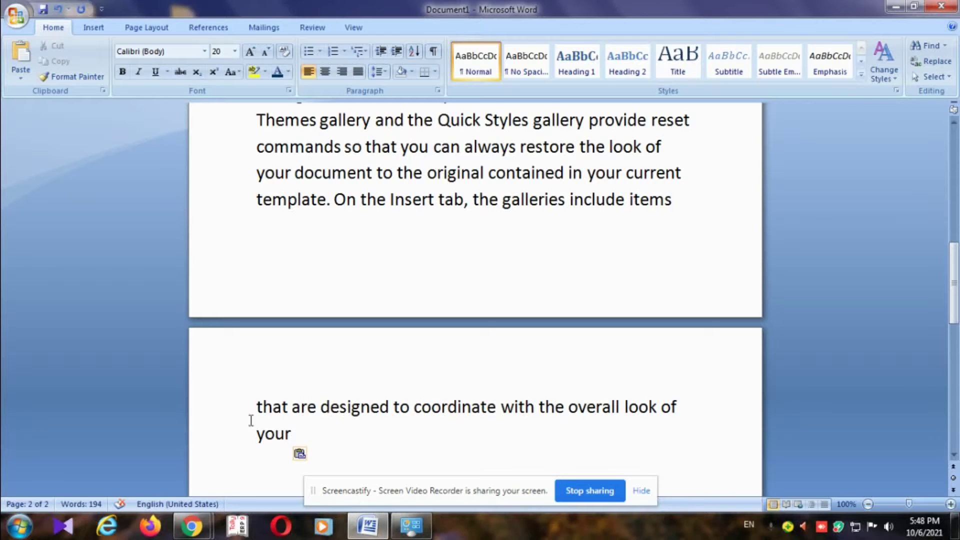
{"action": "scroll", "coordinate": [291, 236], "scroll_direction": "up", "scroll_amount": 2}
{"action": "scroll", "coordinate": [300, 239], "scroll_direction": "up", "scroll_amount": 4}
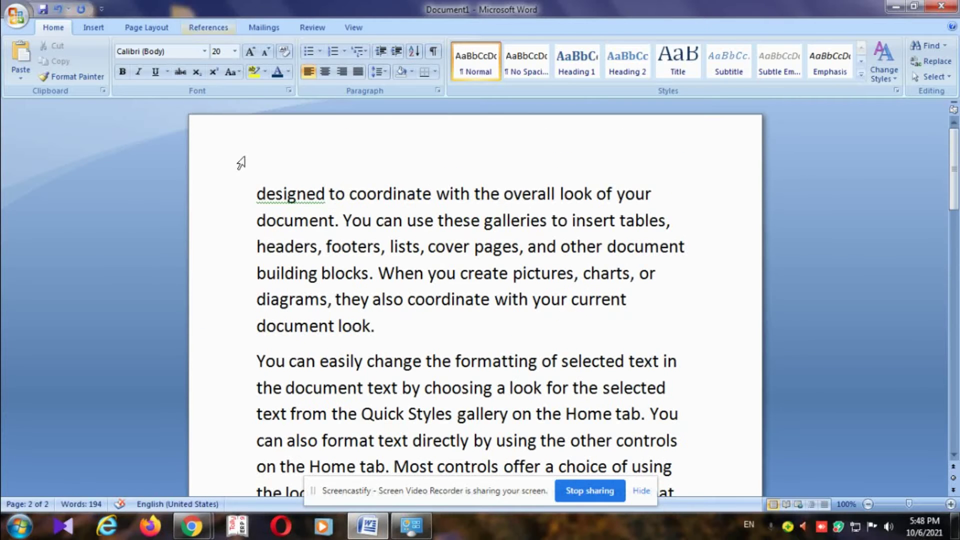
Apply copied formatting to the first line with Format Painter, then switch it off
{"action": "left_click", "coordinate": [64, 78]}
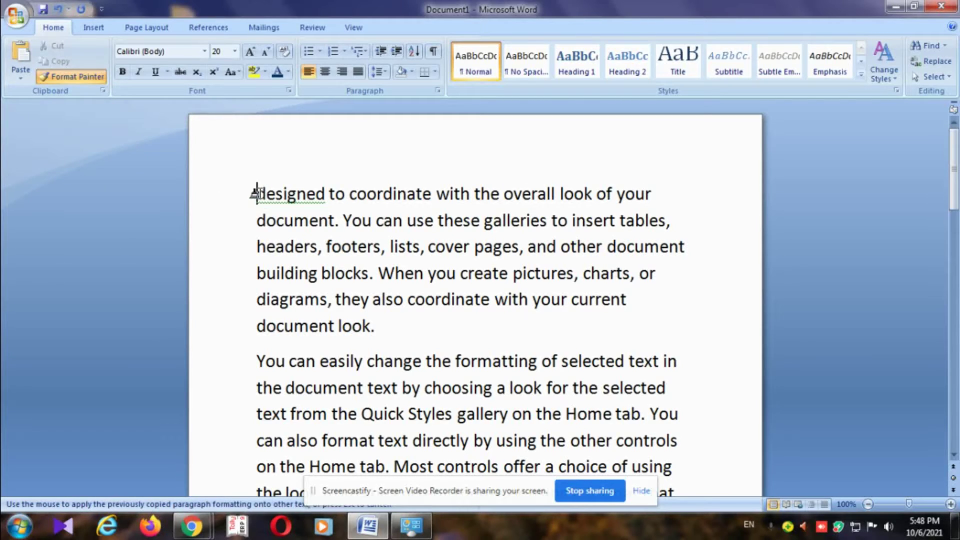
{"action": "left_click_drag", "start_coordinate": [257, 193], "coordinate": [655, 199]}
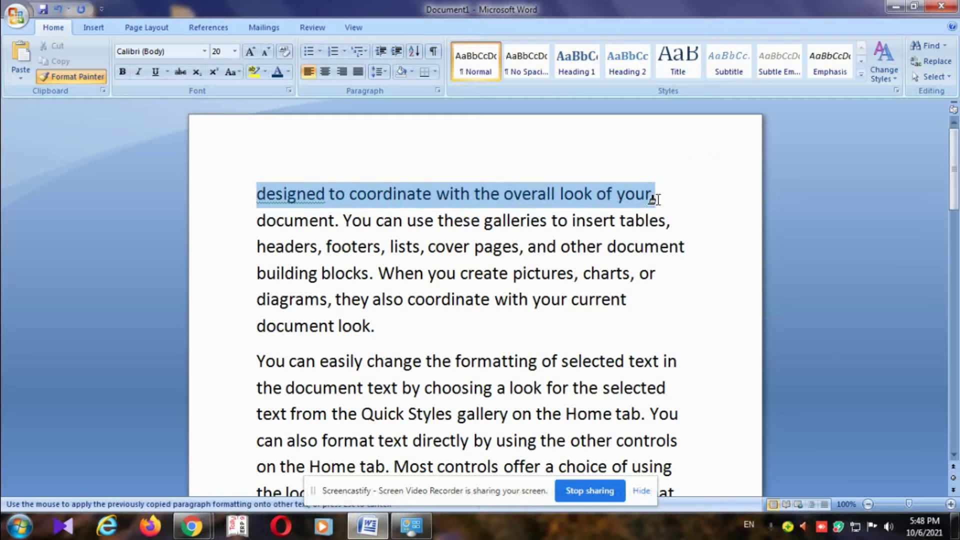
{"action": "left_click", "coordinate": [48, 78]}
{"action": "left_click", "coordinate": [48, 78]}
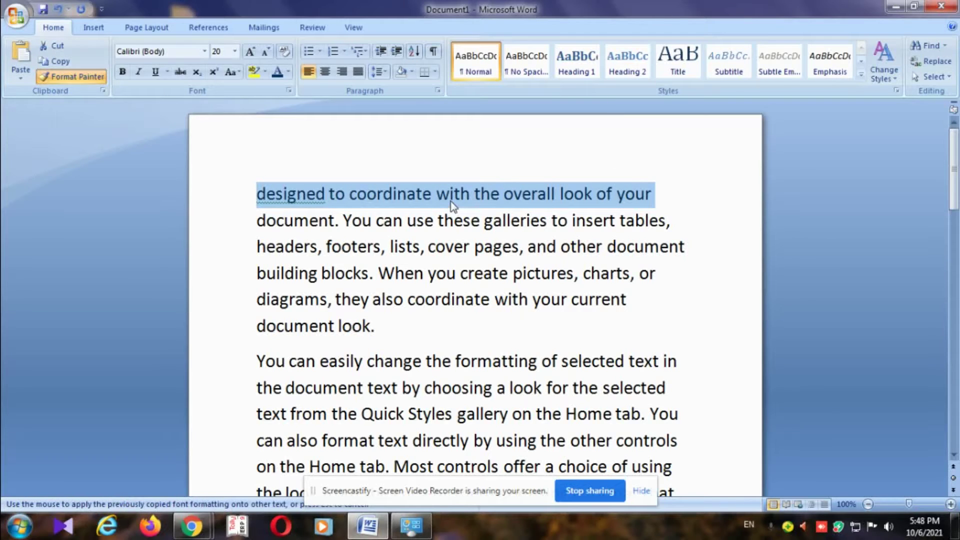
Drag the passage 'can use these galleries … coordinate' to after 'document look.'
{"action": "left_click_drag", "start_coordinate": [450, 196], "coordinate": [459, 273]}
{"action": "left_click_drag", "start_coordinate": [462, 221], "coordinate": [393, 247]}
{"action": "left_click_drag", "start_coordinate": [335, 194], "coordinate": [482, 330]}
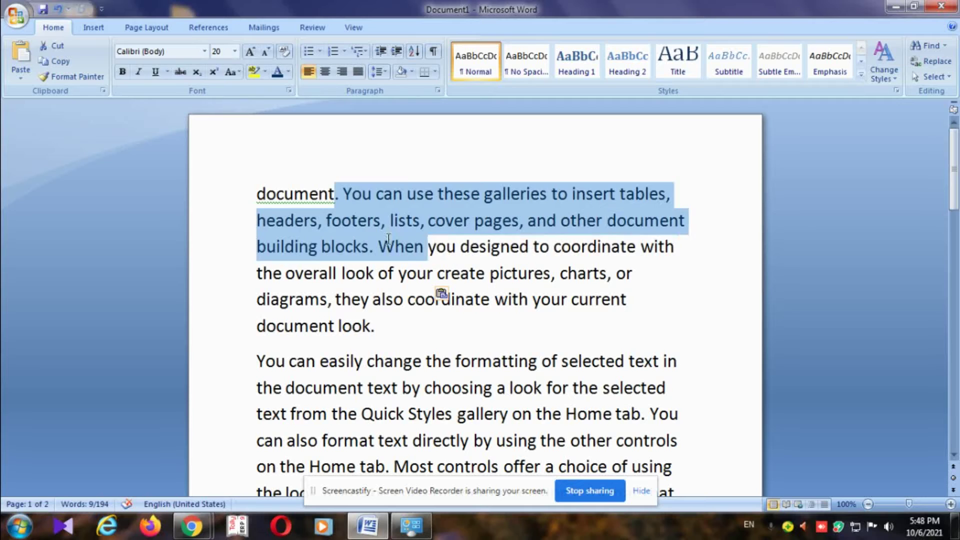
{"action": "left_click", "coordinate": [438, 218]}
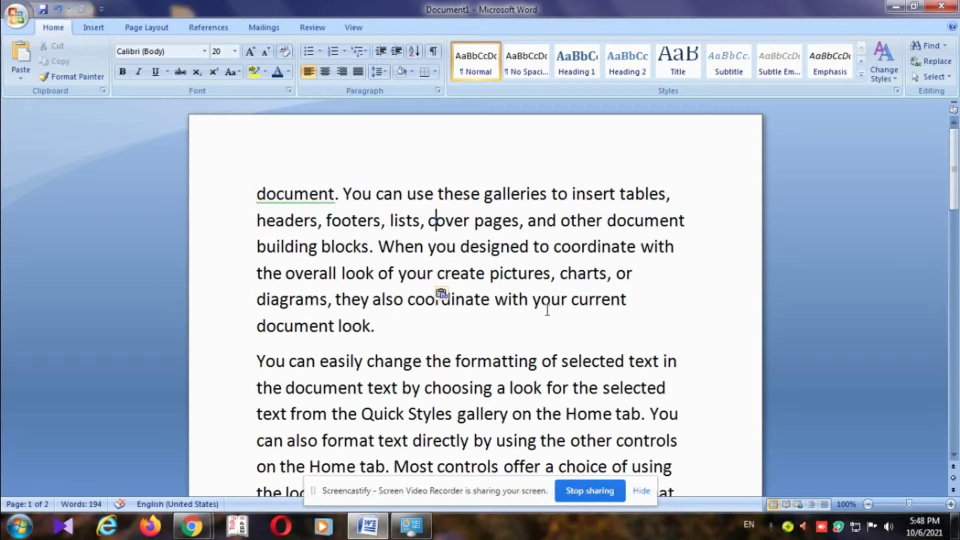
{"action": "left_click_drag", "start_coordinate": [376, 194], "coordinate": [427, 246]}
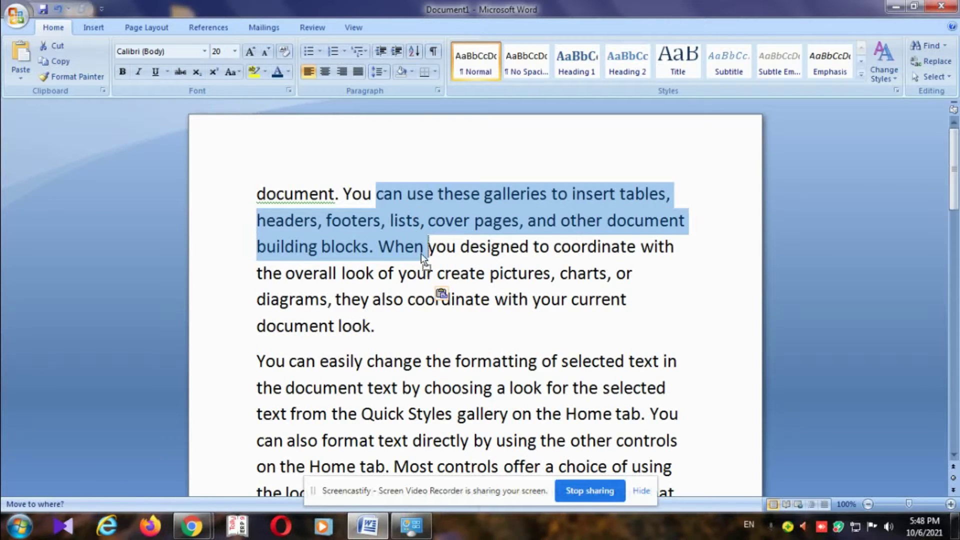
{"action": "left_click_drag", "start_coordinate": [412, 205], "coordinate": [434, 274]}
{"action": "left_click_drag", "start_coordinate": [425, 223], "coordinate": [444, 267]}
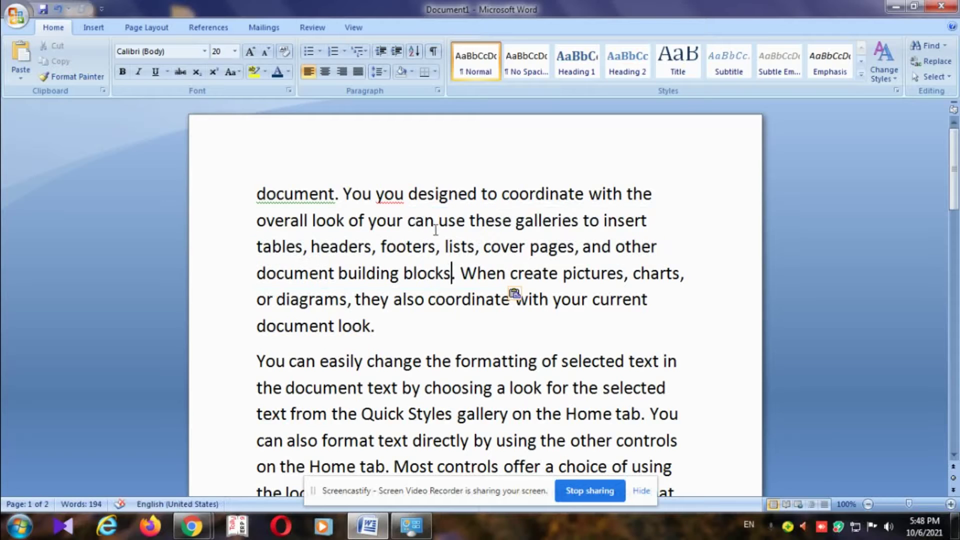
{"action": "left_click_drag", "start_coordinate": [408, 221], "coordinate": [514, 299]}
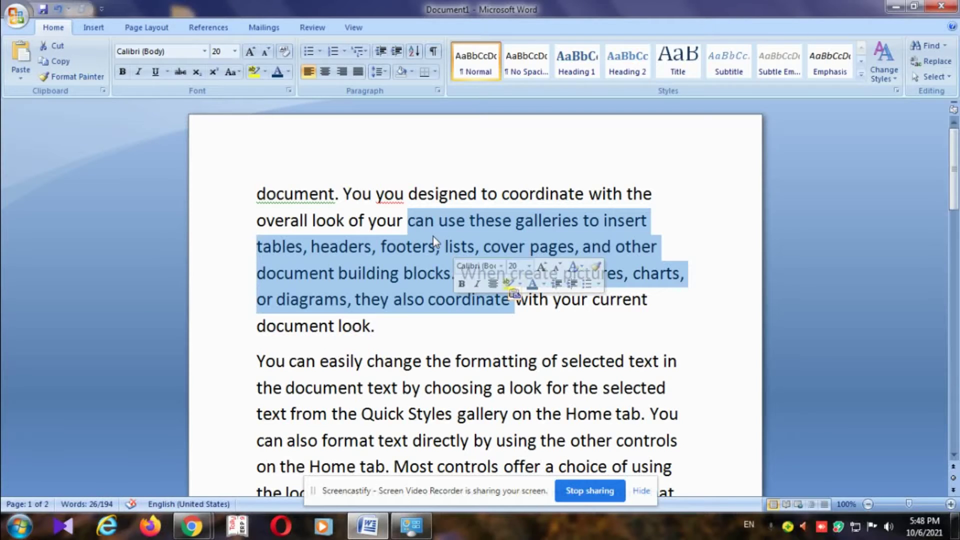
{"action": "left_click", "coordinate": [72, 77]}
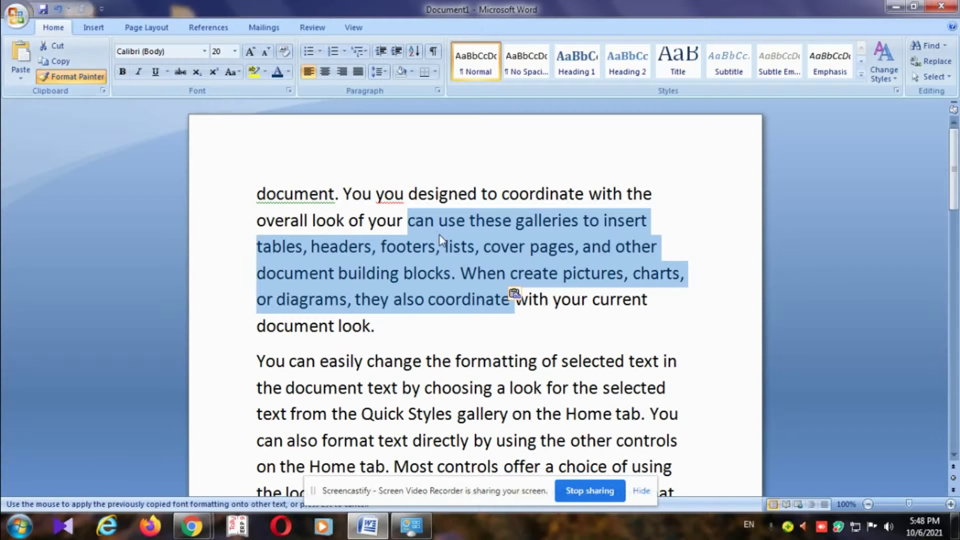
{"action": "left_click_drag", "start_coordinate": [441, 241], "coordinate": [462, 327]}
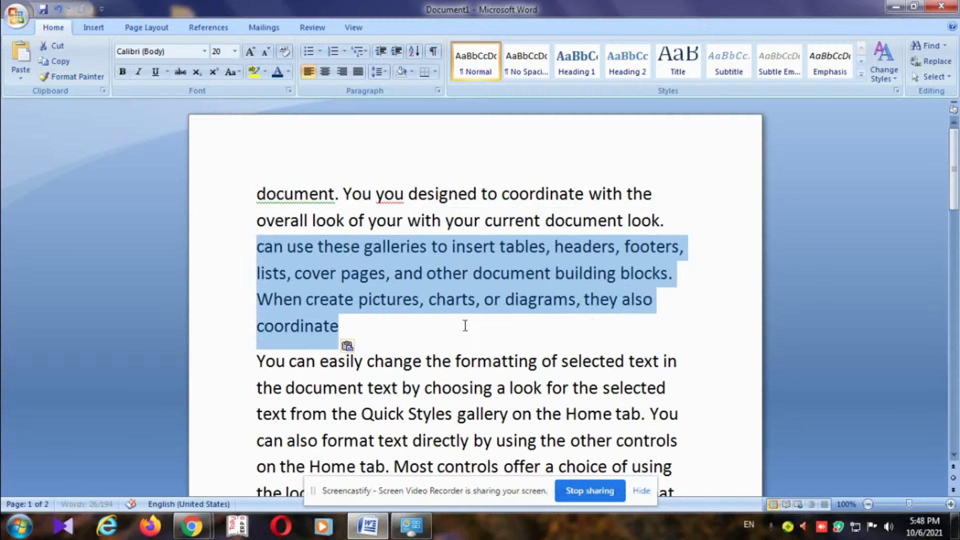
{"action": "left_click", "coordinate": [358, 299]}
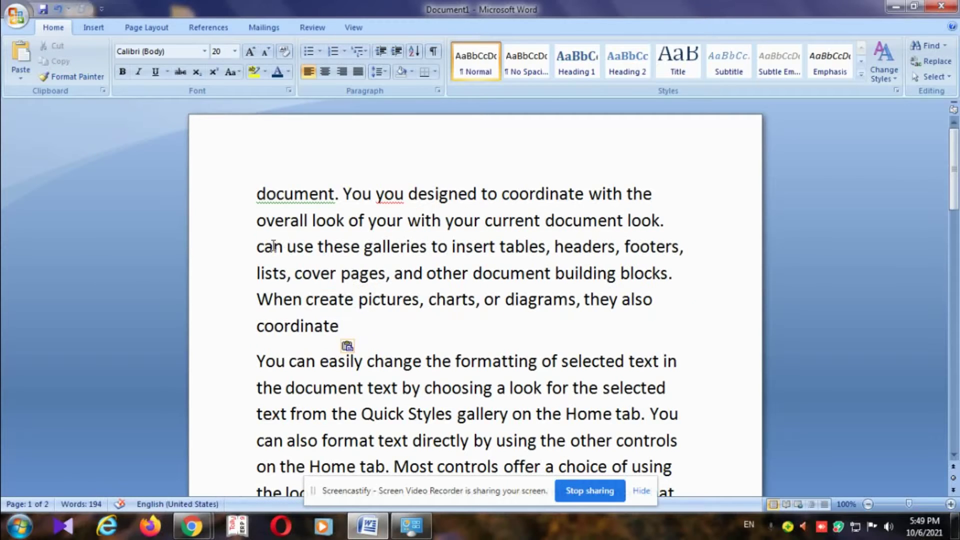
Cancel the pending move of the 'can use … coordinate' passage
{"action": "left_click_drag", "start_coordinate": [257, 246], "coordinate": [350, 327]}
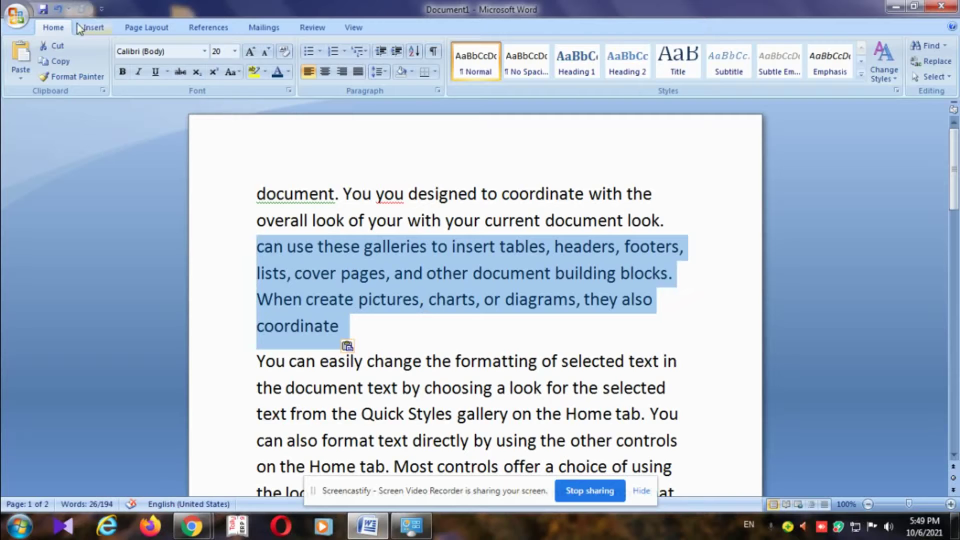
{"action": "left_click", "coordinate": [71, 76]}
{"action": "left_click_drag", "start_coordinate": [290, 250], "coordinate": [419, 299]}
{"action": "key", "text": "Escape"}
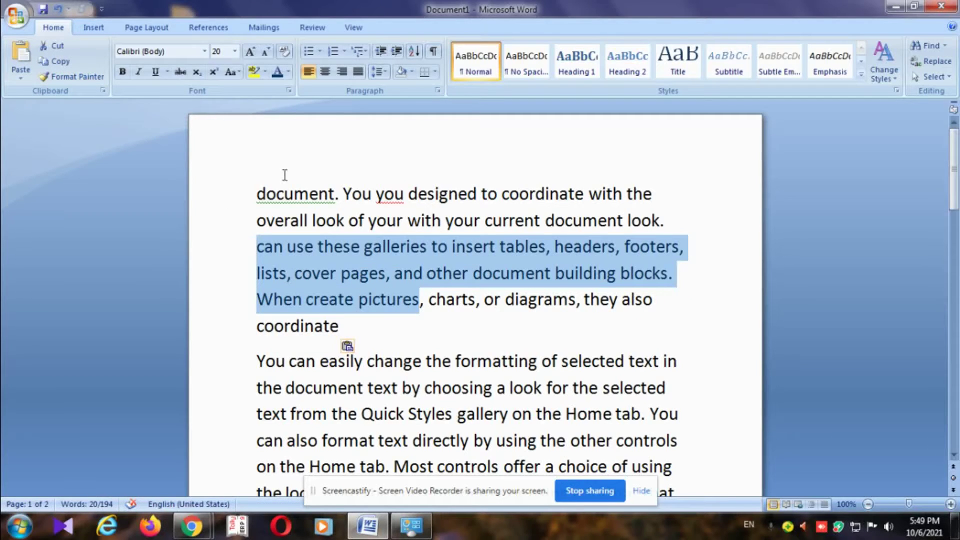
Select the whole first line and set it in the Informal Roman font
{"action": "left_click", "coordinate": [226, 146]}
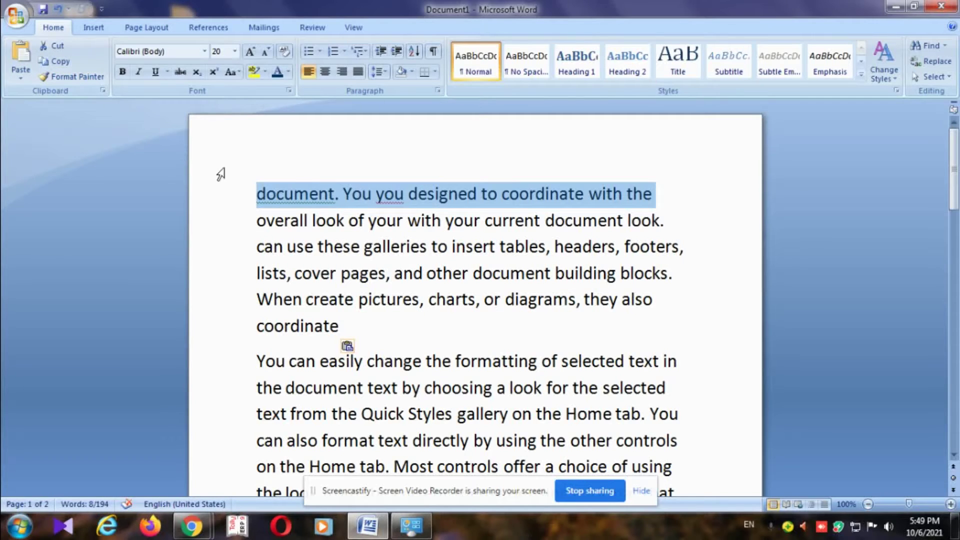
{"action": "left_click", "coordinate": [671, 193]}
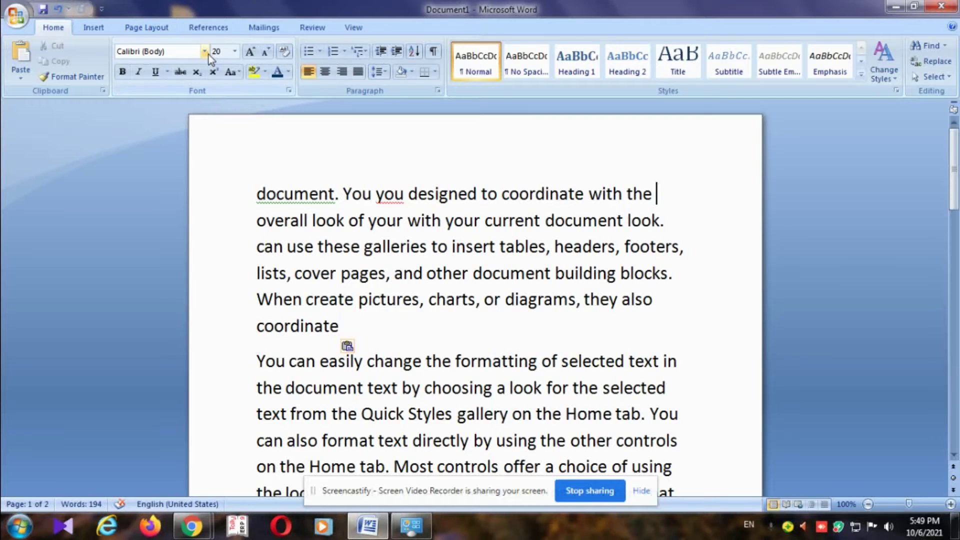
{"action": "left_click_drag", "start_coordinate": [257, 194], "coordinate": [659, 193]}
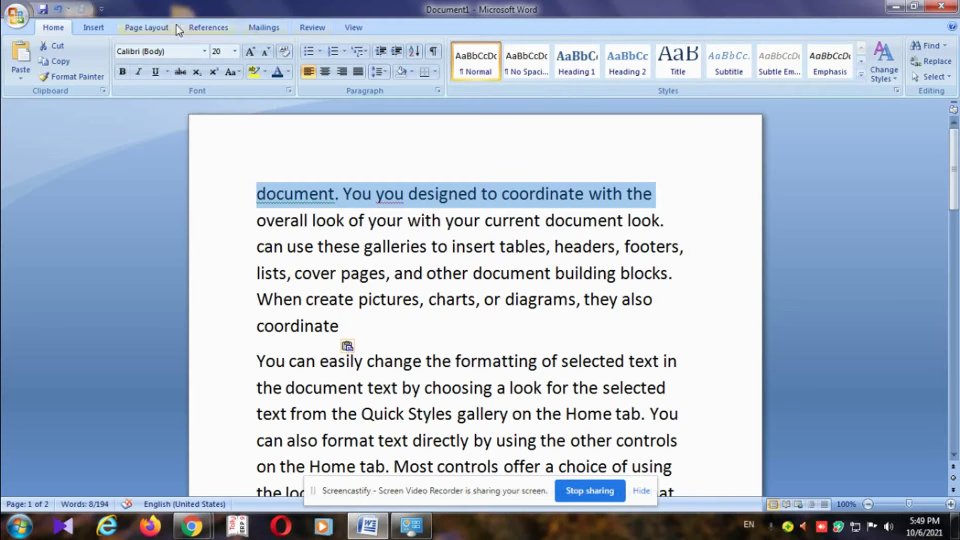
{"action": "left_click", "coordinate": [203, 52]}
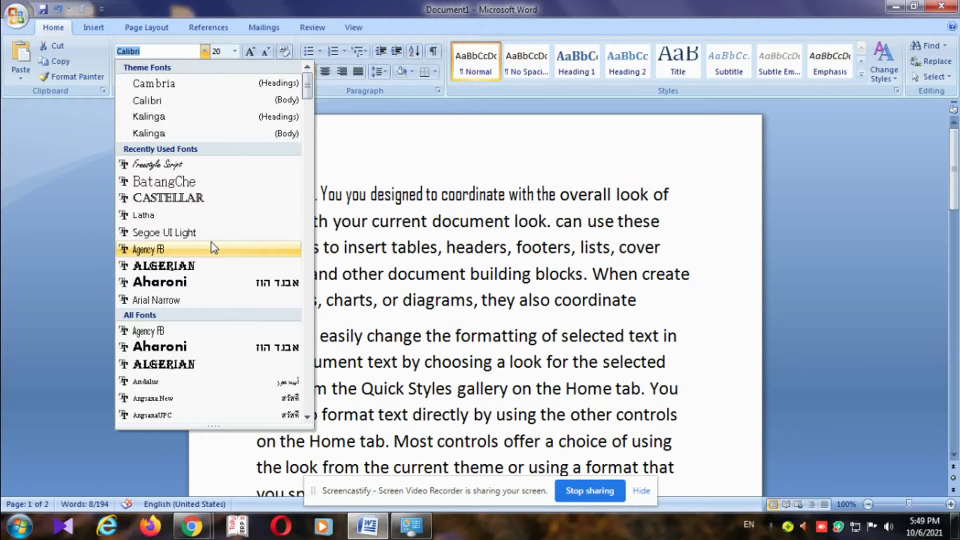
{"action": "scroll", "coordinate": [225, 310], "scroll_direction": "down", "scroll_amount": 7}
{"action": "scroll", "coordinate": [225, 310], "scroll_direction": "down", "scroll_amount": 8}
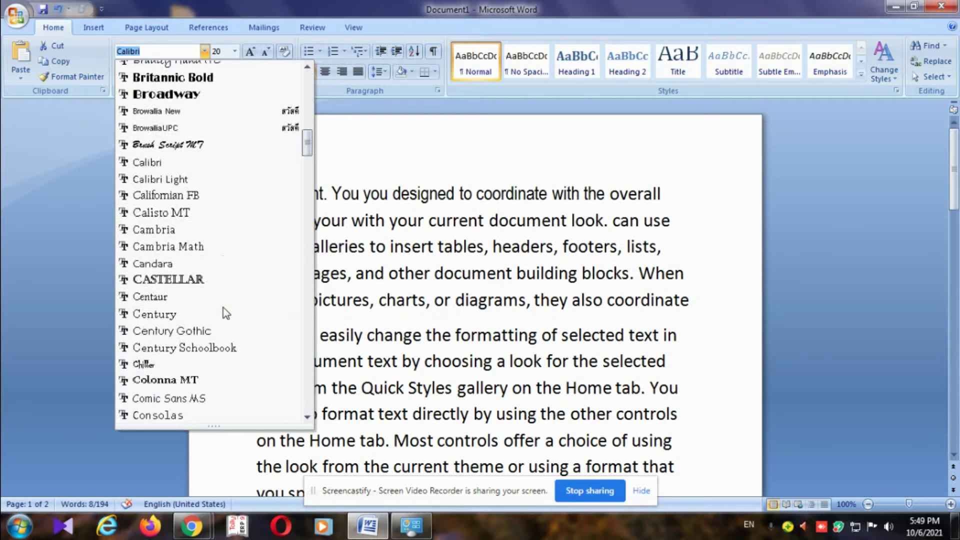
{"action": "scroll", "coordinate": [224, 312], "scroll_direction": "down", "scroll_amount": 10}
{"action": "scroll", "coordinate": [223, 312], "scroll_direction": "down", "scroll_amount": 7}
{"action": "scroll", "coordinate": [223, 307], "scroll_direction": "down", "scroll_amount": 7}
{"action": "scroll", "coordinate": [222, 303], "scroll_direction": "up", "scroll_amount": 1}
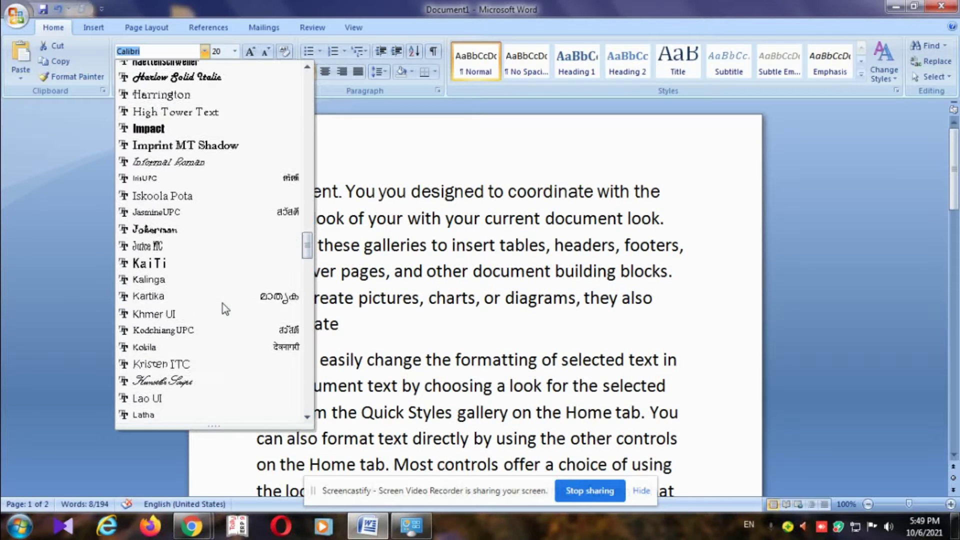
{"action": "scroll", "coordinate": [223, 304], "scroll_direction": "up", "scroll_amount": 1}
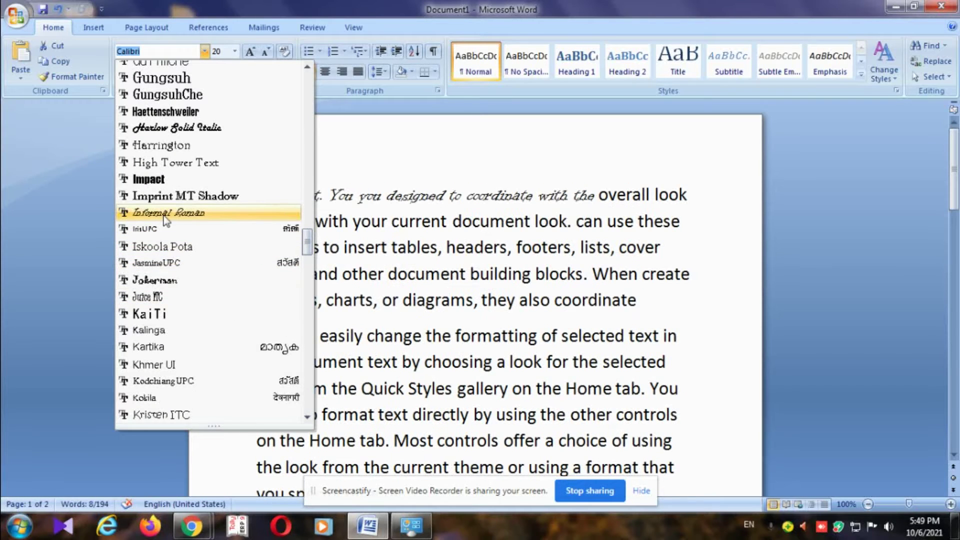
{"action": "left_click", "coordinate": [165, 214]}
Browse the font list again and close it without changing anything
{"action": "left_click", "coordinate": [329, 196]}
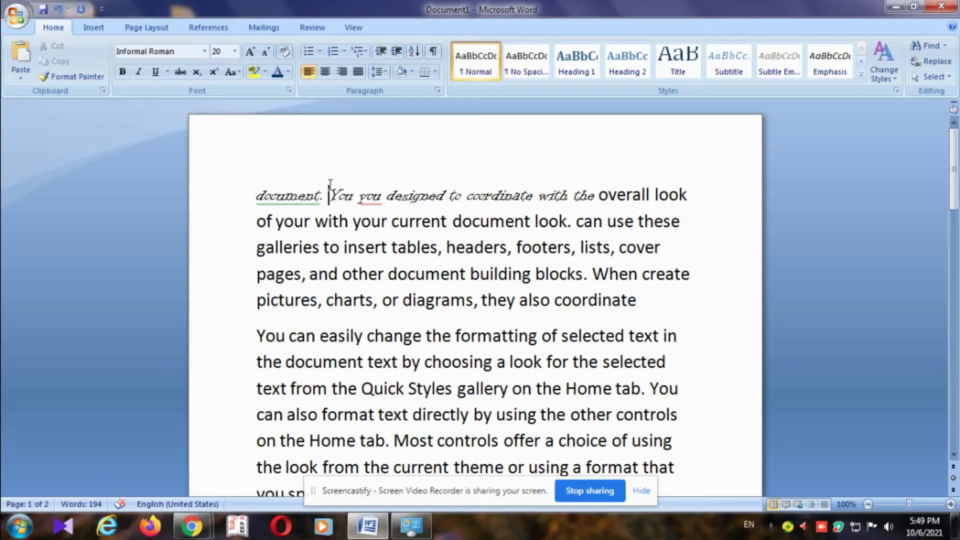
{"action": "left_click", "coordinate": [205, 51]}
{"action": "scroll", "coordinate": [202, 256], "scroll_direction": "down", "scroll_amount": 7}
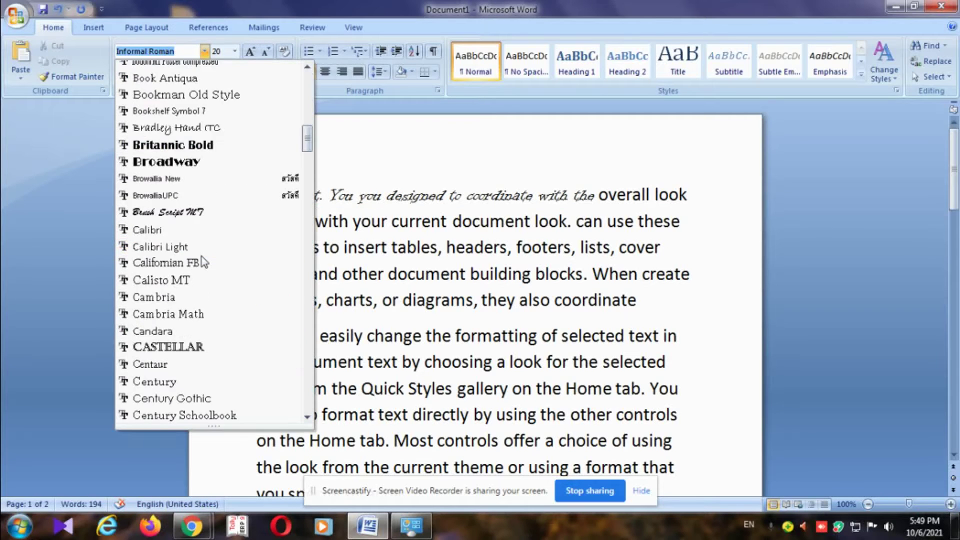
{"action": "scroll", "coordinate": [202, 256], "scroll_direction": "down", "scroll_amount": 12}
{"action": "scroll", "coordinate": [202, 256], "scroll_direction": "down", "scroll_amount": 10}
{"action": "scroll", "coordinate": [202, 255], "scroll_direction": "down", "scroll_amount": 10}
{"action": "scroll", "coordinate": [202, 254], "scroll_direction": "down", "scroll_amount": 8}
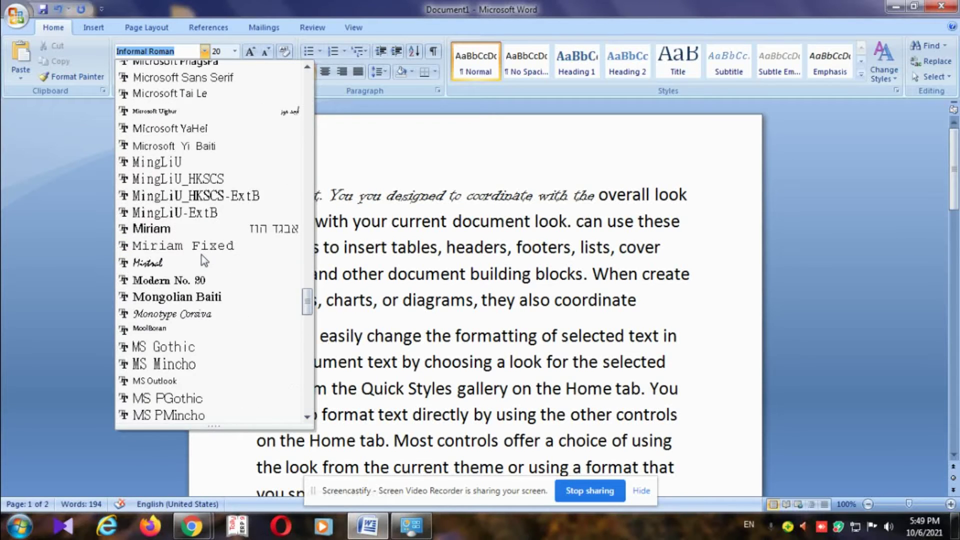
{"action": "scroll", "coordinate": [202, 254], "scroll_direction": "down", "scroll_amount": 9}
{"action": "scroll", "coordinate": [202, 254], "scroll_direction": "down", "scroll_amount": 10}
{"action": "scroll", "coordinate": [201, 254], "scroll_direction": "down", "scroll_amount": 6}
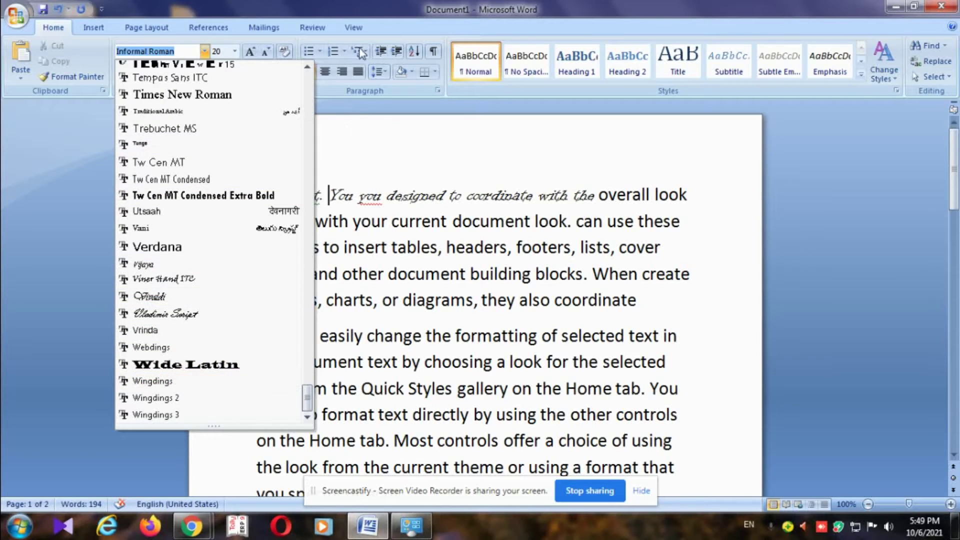
{"action": "left_click", "coordinate": [350, 150]}
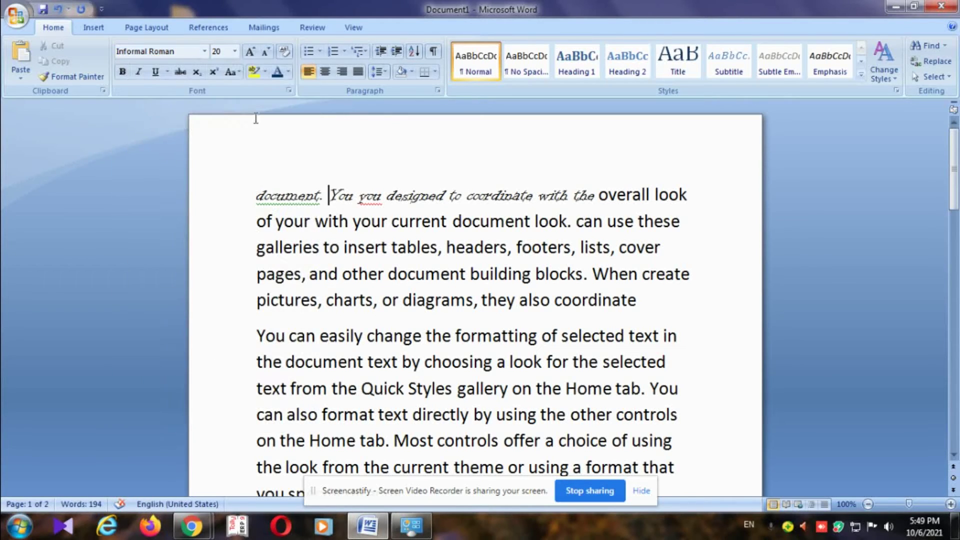
{"action": "left_click", "coordinate": [235, 52]}
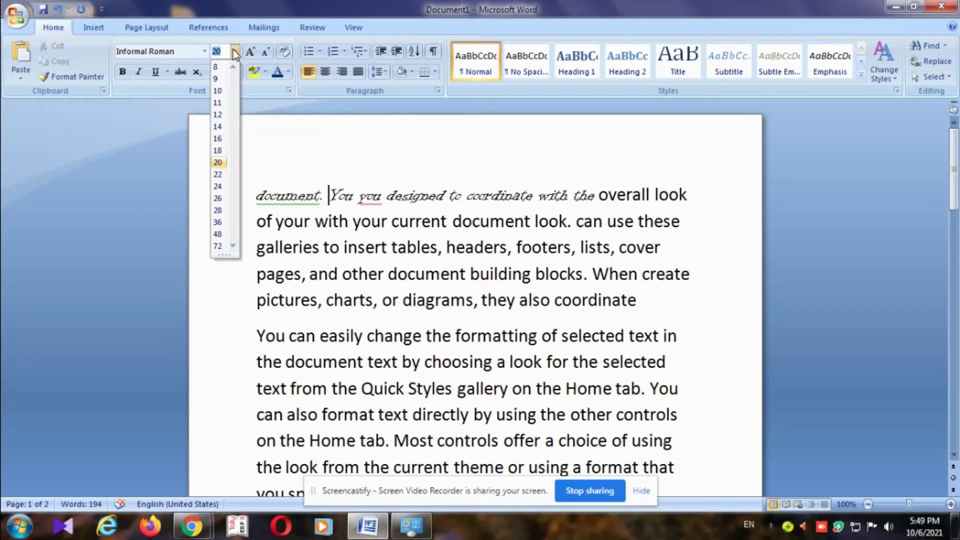
{"action": "left_click", "coordinate": [298, 223]}
{"action": "left_click", "coordinate": [297, 221]}
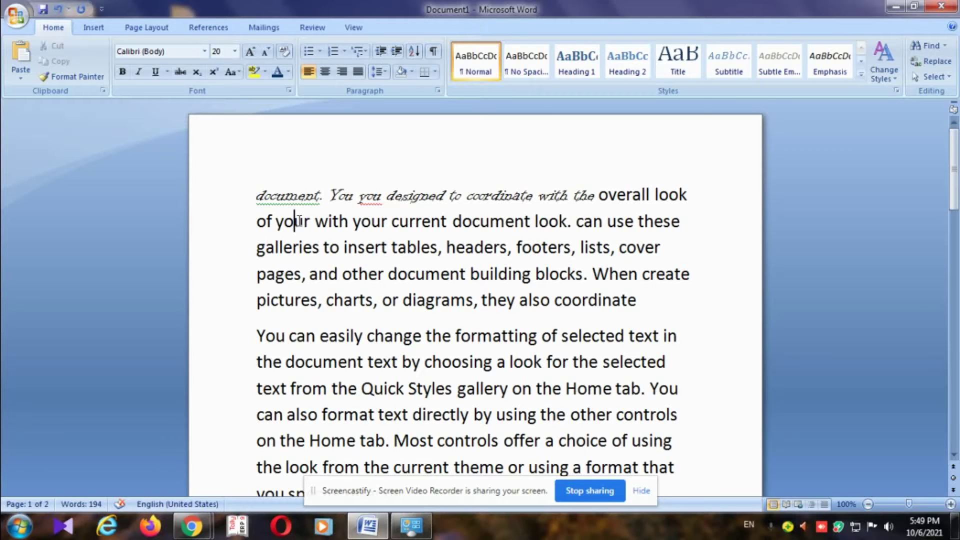
{"action": "left_click", "coordinate": [233, 52]}
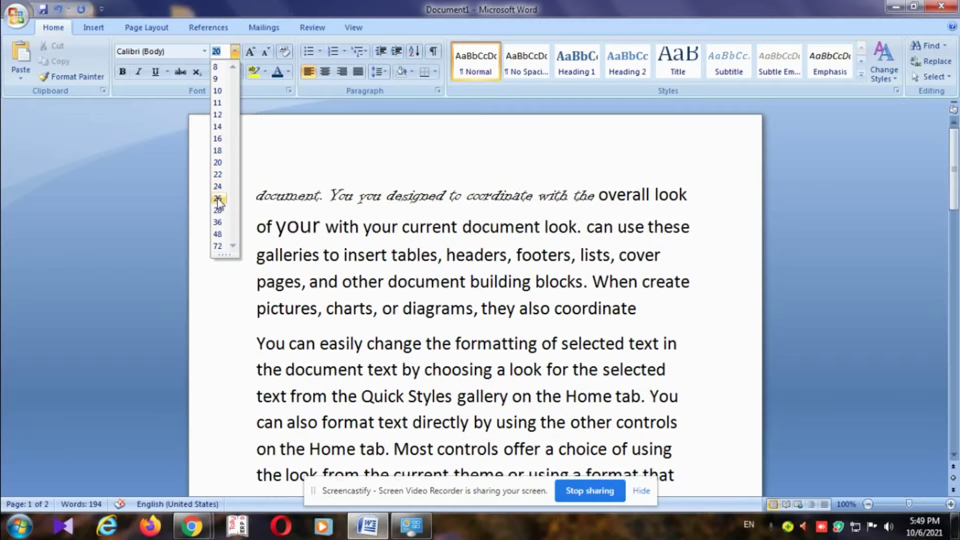
{"action": "left_click", "coordinate": [218, 235]}
{"action": "left_click_drag", "start_coordinate": [364, 245], "coordinate": [276, 247]}
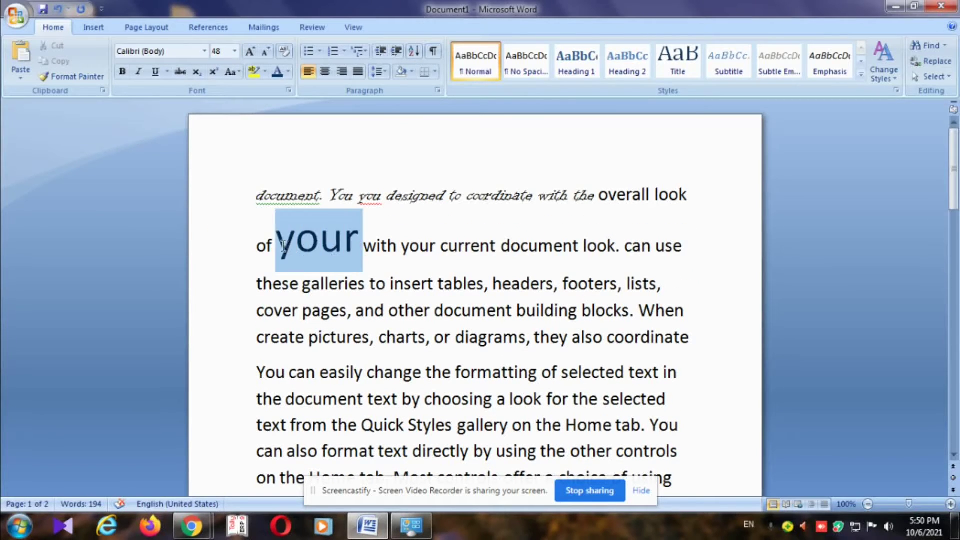
{"action": "left_click", "coordinate": [397, 228]}
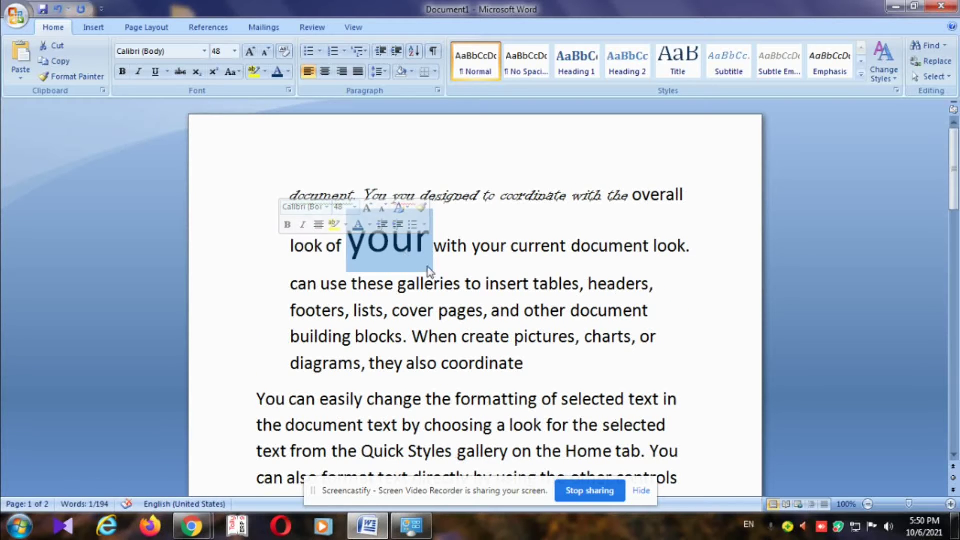
{"action": "left_click", "coordinate": [407, 284]}
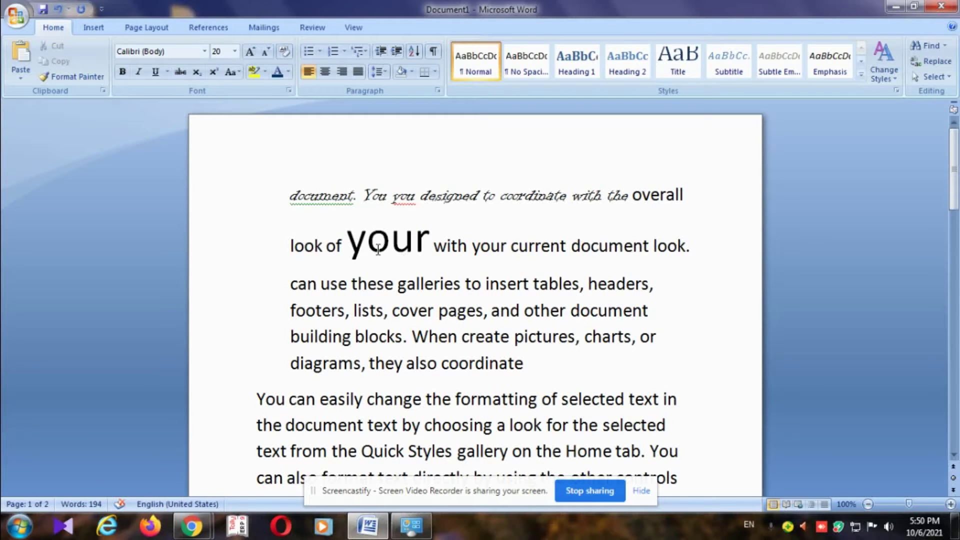
{"action": "left_click", "coordinate": [237, 54]}
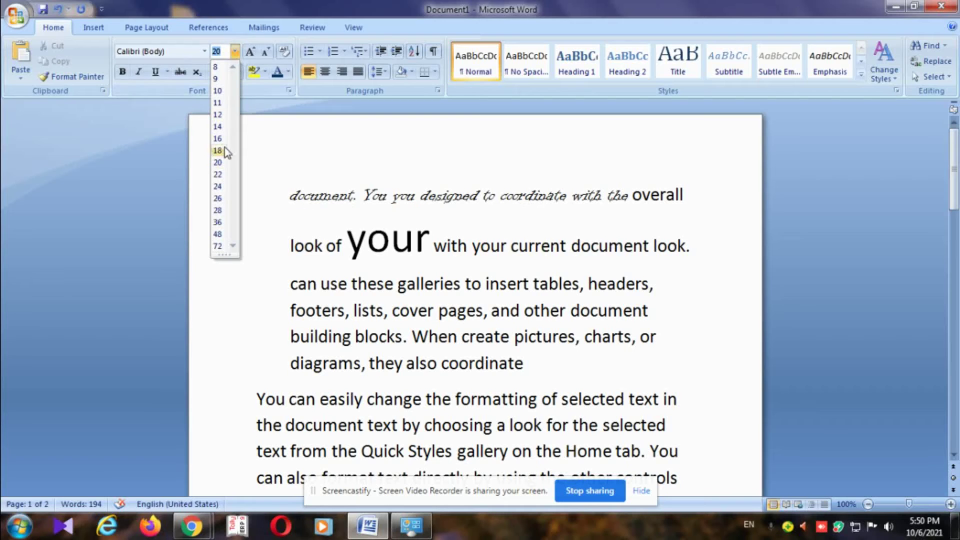
{"action": "left_click", "coordinate": [218, 234]}
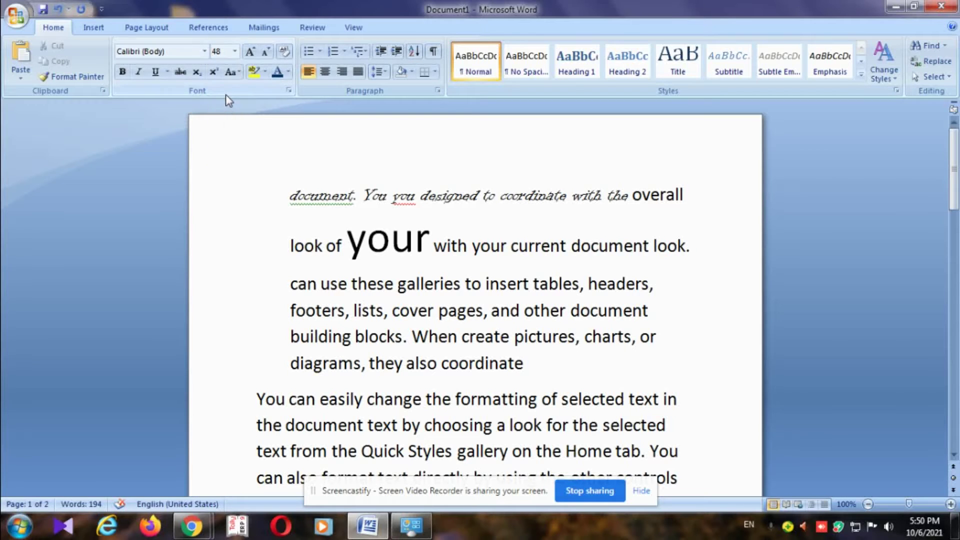
{"action": "type", "text": "ra"}
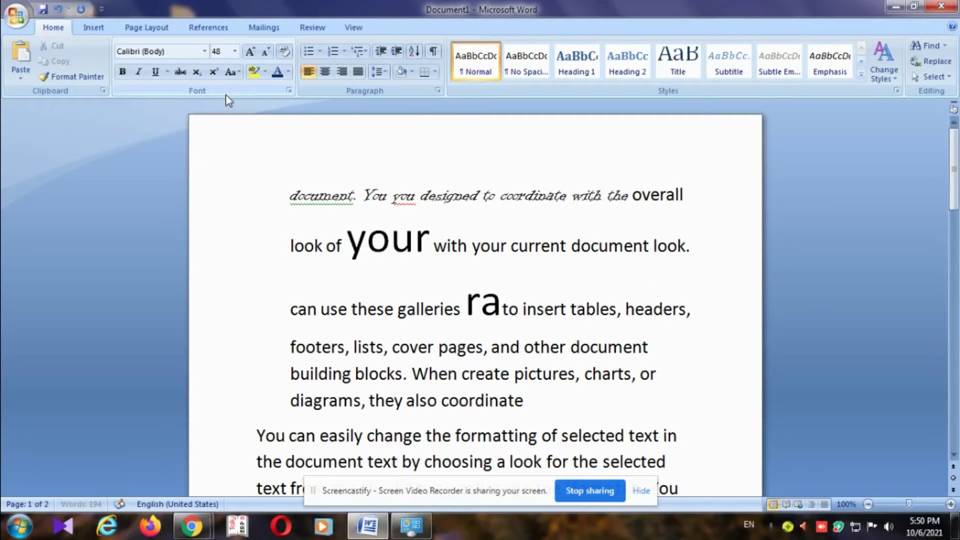
{"action": "type", "text": "m"}
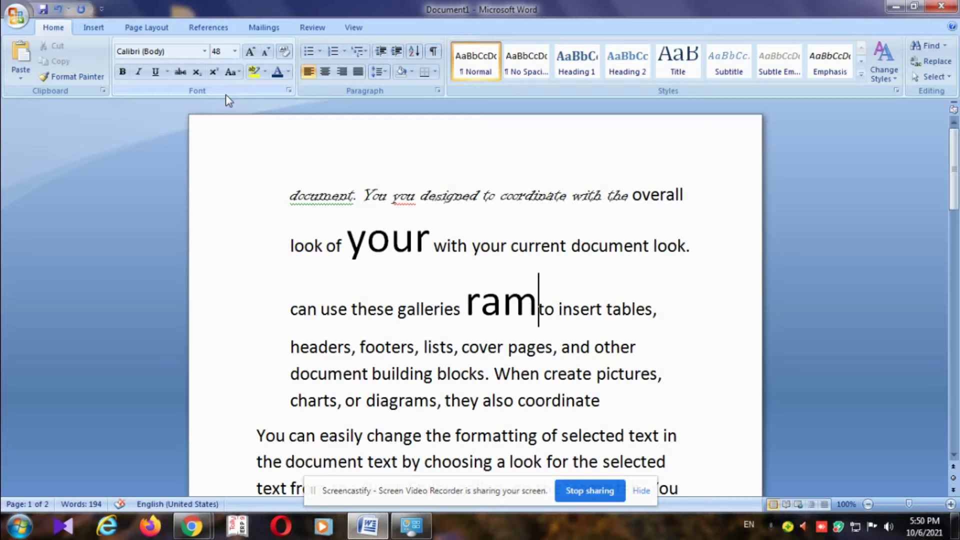
{"action": "left_click_drag", "start_coordinate": [541, 291], "coordinate": [466, 310]}
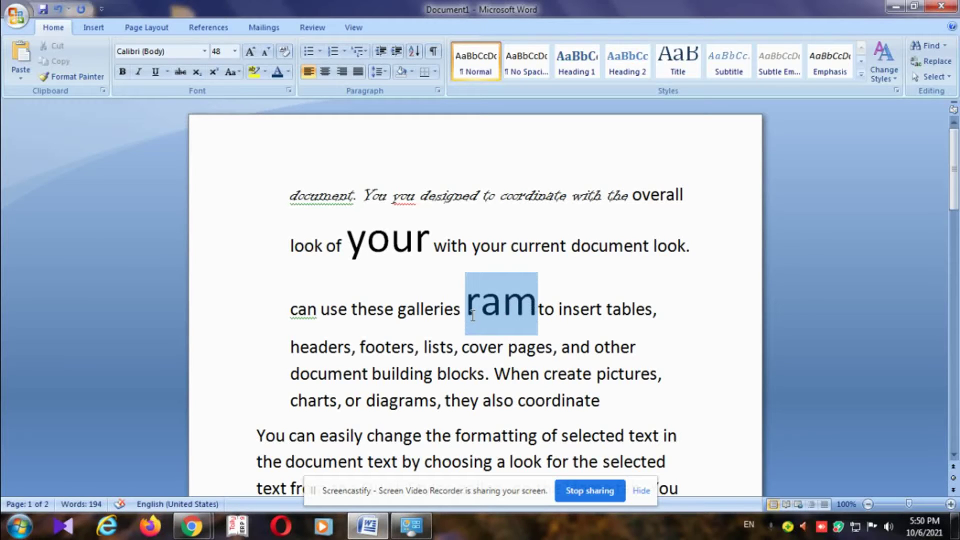
{"action": "left_click", "coordinate": [645, 308]}
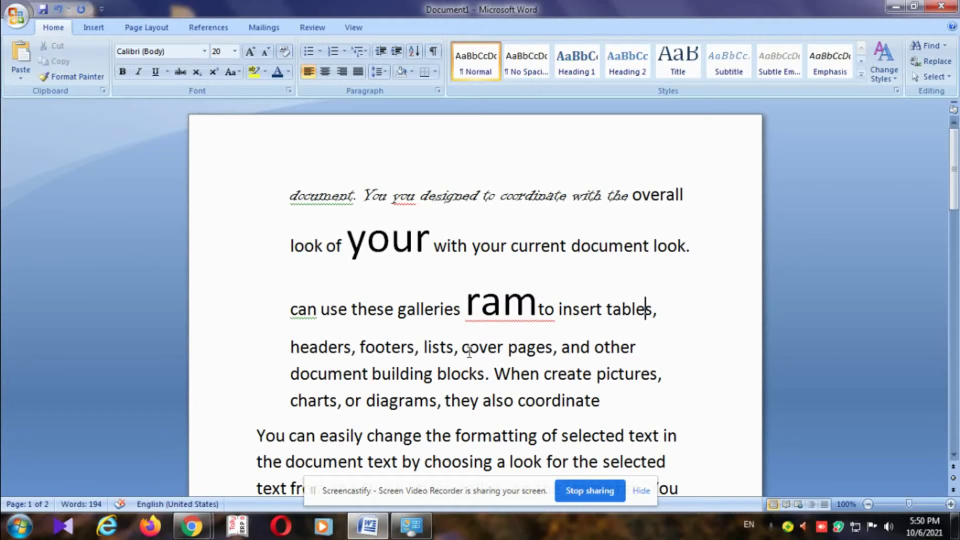
{"action": "left_click", "coordinate": [537, 307]}
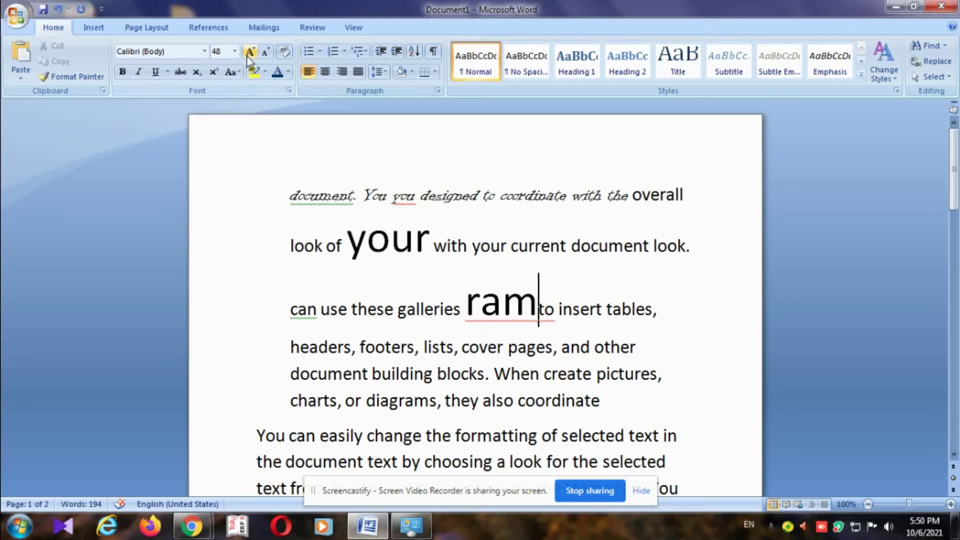
{"action": "left_click", "coordinate": [234, 51]}
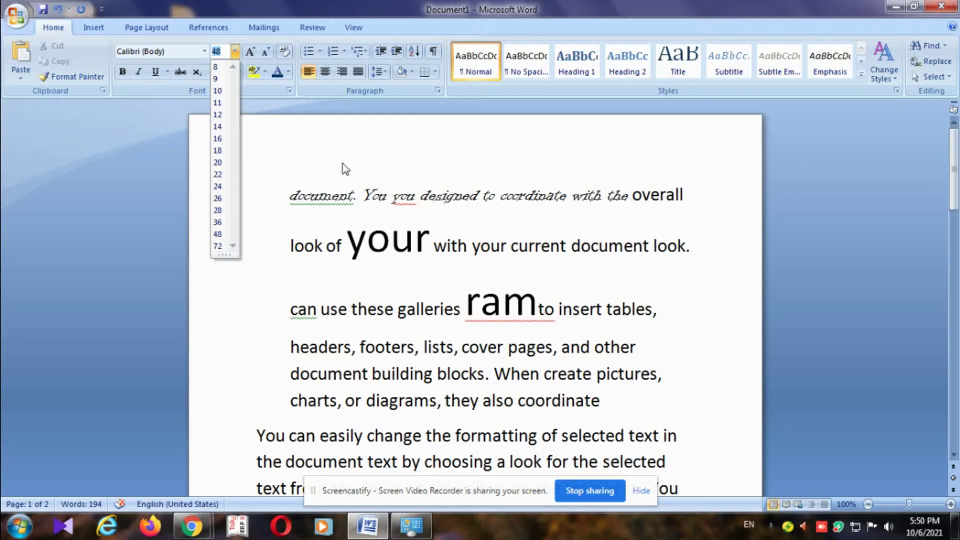
{"action": "key", "text": "Escape"}
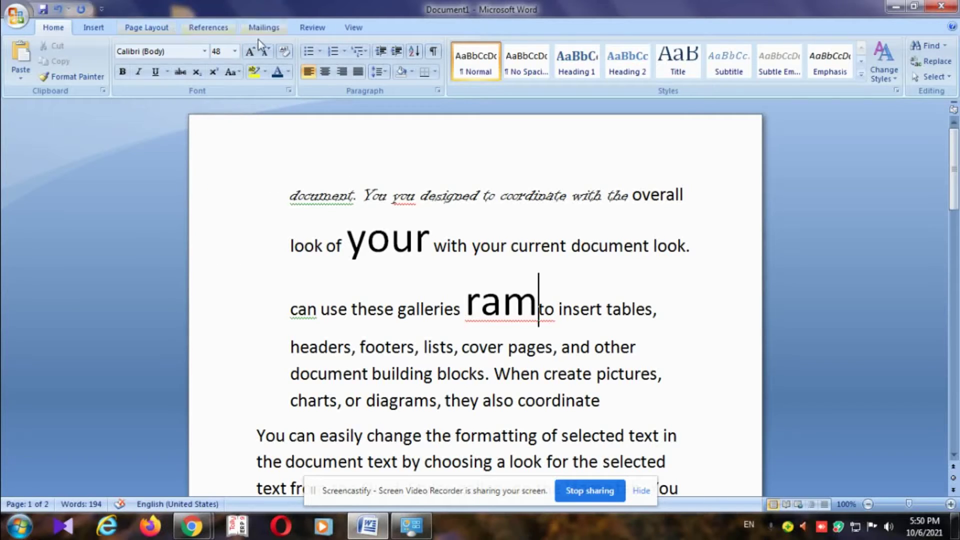
Enlarge the phrase 'can use these galleries' to 48 pt with Grow Font
{"action": "left_click_drag", "start_coordinate": [289, 307], "coordinate": [428, 317]}
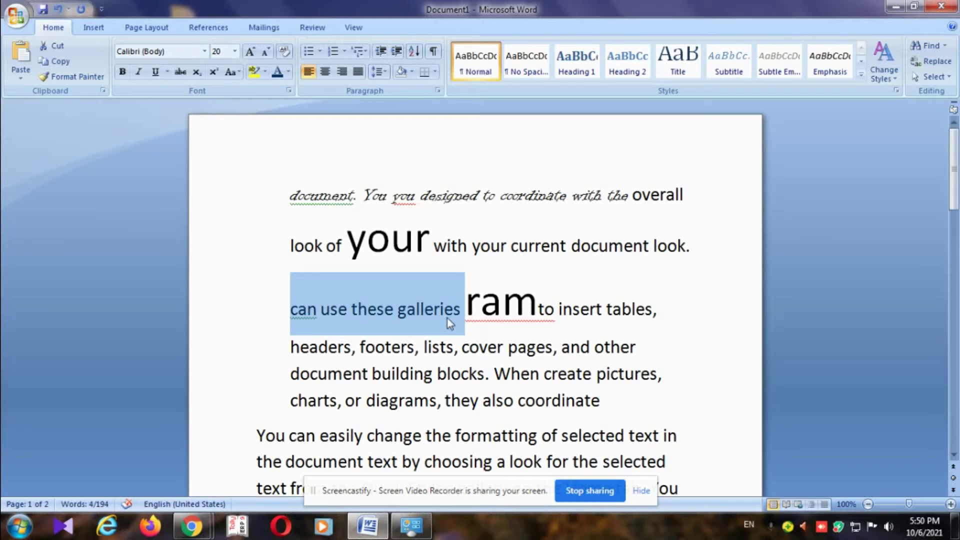
{"action": "left_click", "coordinate": [249, 51]}
{"action": "left_click", "coordinate": [249, 51]}
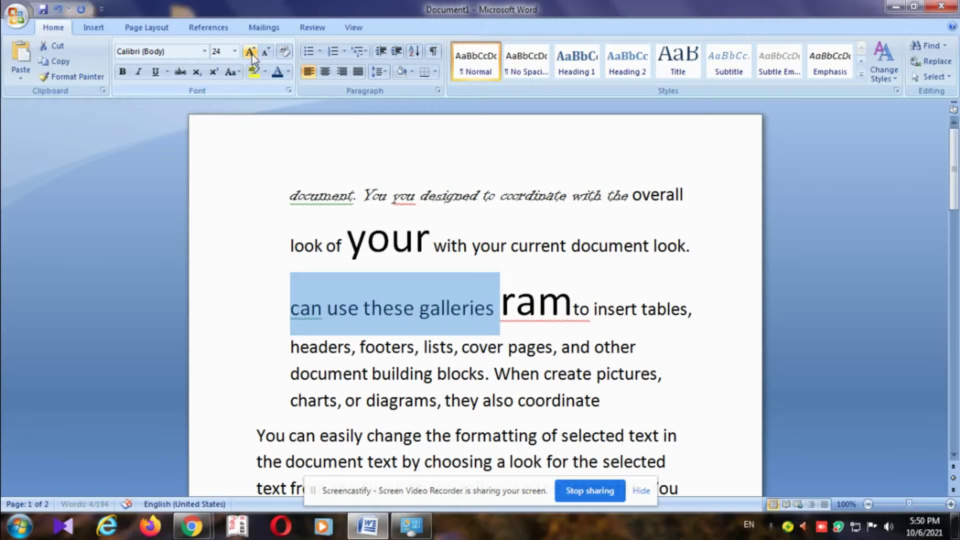
{"action": "left_click", "coordinate": [249, 51]}
{"action": "left_click", "coordinate": [250, 51]}
{"action": "left_click", "coordinate": [250, 51]}
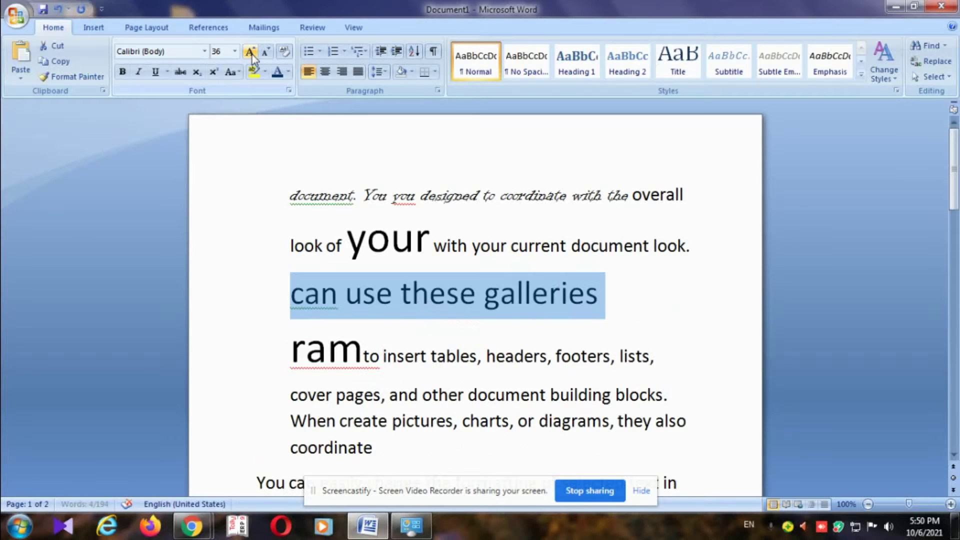
{"action": "left_click", "coordinate": [250, 51]}
{"action": "left_click", "coordinate": [587, 291]}
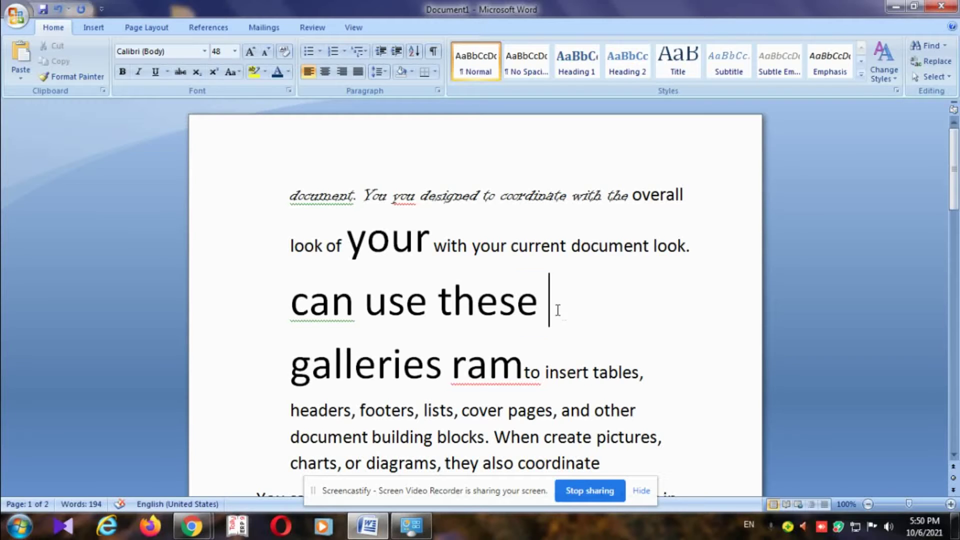
Reselect the phrase and adjust it with Shrink and Grow Font to 36 pt
{"action": "mouse_move", "coordinate": [554, 309]}
{"action": "left_mouse_down"}
{"action": "mouse_move", "coordinate": [285, 302]}
{"action": "mouse_move", "coordinate": [450, 373]}
{"action": "left_mouse_up"}
{"action": "left_click", "coordinate": [297, 335]}
{"action": "left_click", "coordinate": [284, 301]}
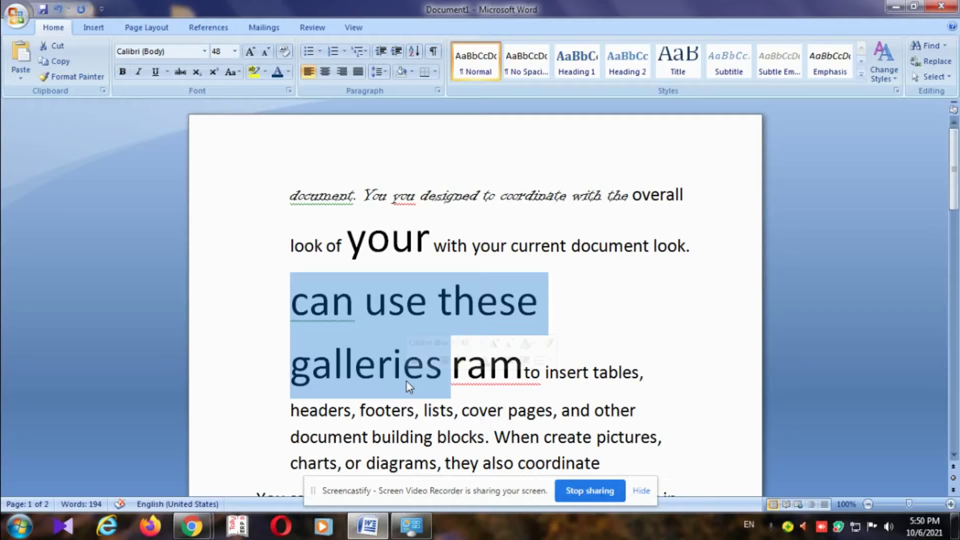
{"action": "left_click", "coordinate": [263, 55]}
{"action": "left_click", "coordinate": [263, 55]}
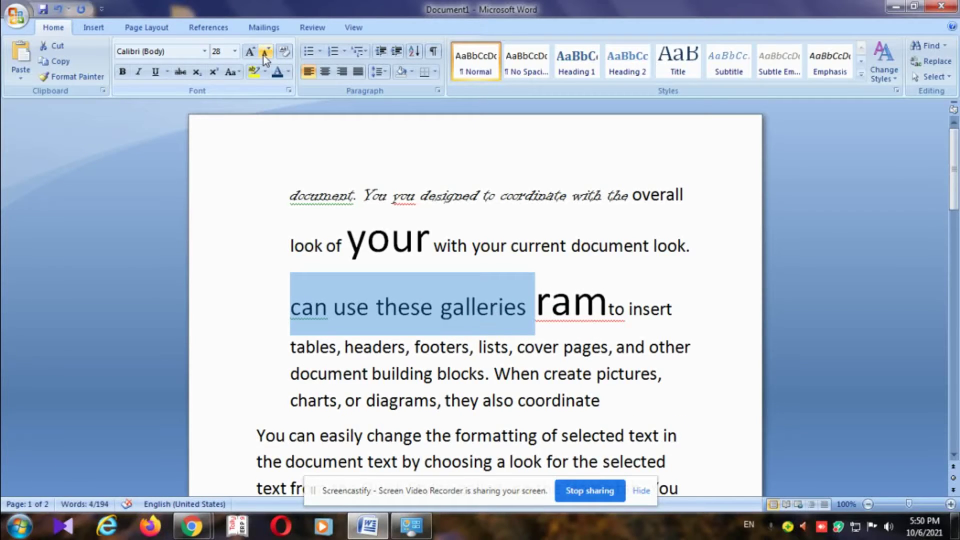
{"action": "left_click", "coordinate": [250, 52]}
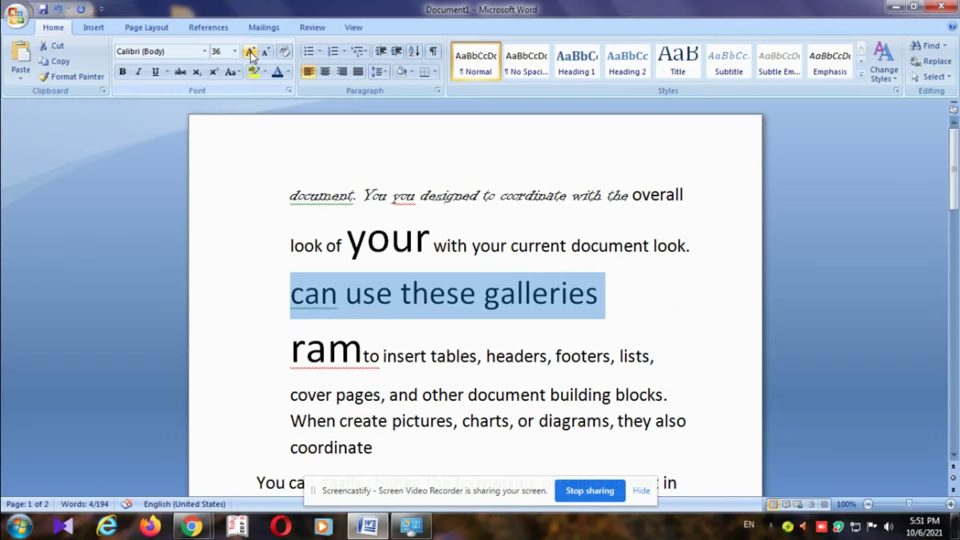
{"action": "left_click", "coordinate": [250, 52]}
{"action": "left_click", "coordinate": [265, 52]}
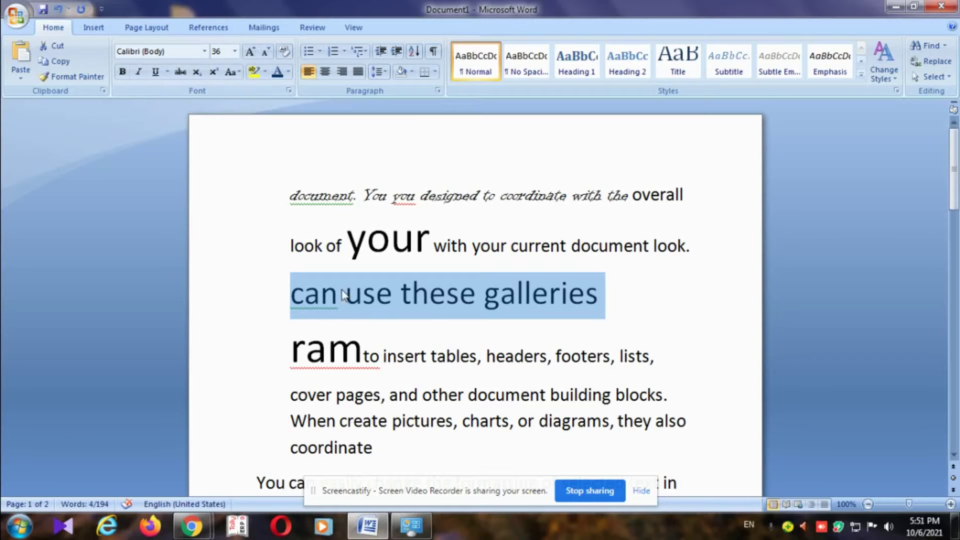
{"action": "left_click", "coordinate": [438, 356]}
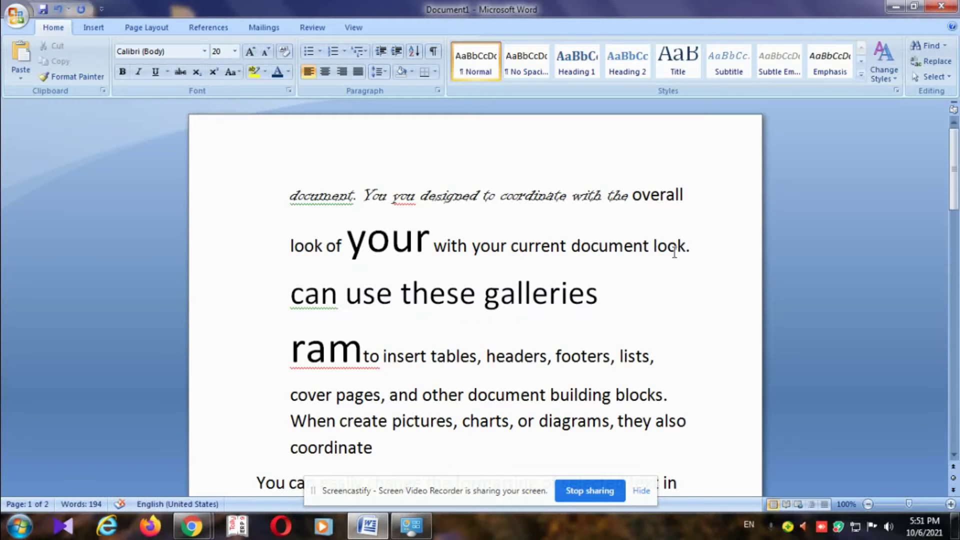
Bold the text from 'with your current document look.' through 'can'
{"action": "mouse_move", "coordinate": [692, 246]}
{"action": "left_mouse_down"}
{"action": "mouse_move", "coordinate": [486, 259]}
{"action": "mouse_move", "coordinate": [434, 250]}
{"action": "left_mouse_up"}
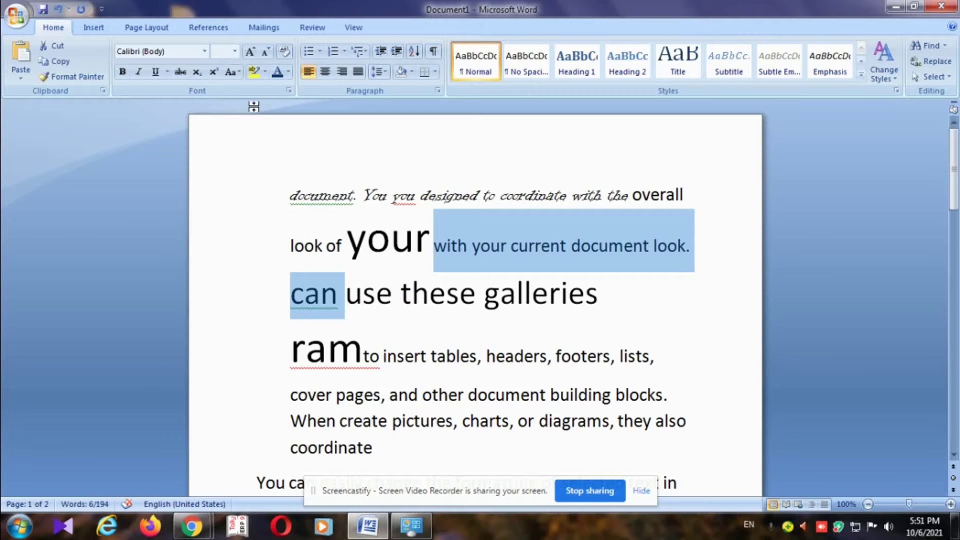
{"action": "left_click", "coordinate": [121, 71]}
{"action": "left_click", "coordinate": [355, 196]}
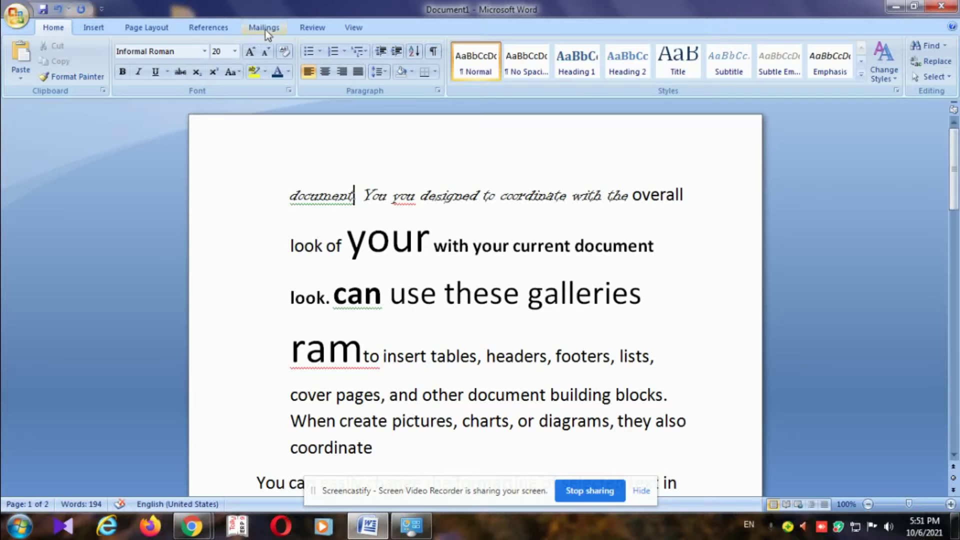
Scroll down and select the line starting with 'cover pages'
{"action": "scroll", "coordinate": [409, 226], "scroll_direction": "down", "scroll_amount": 3}
{"action": "scroll", "coordinate": [409, 227], "scroll_direction": "down", "scroll_amount": 1}
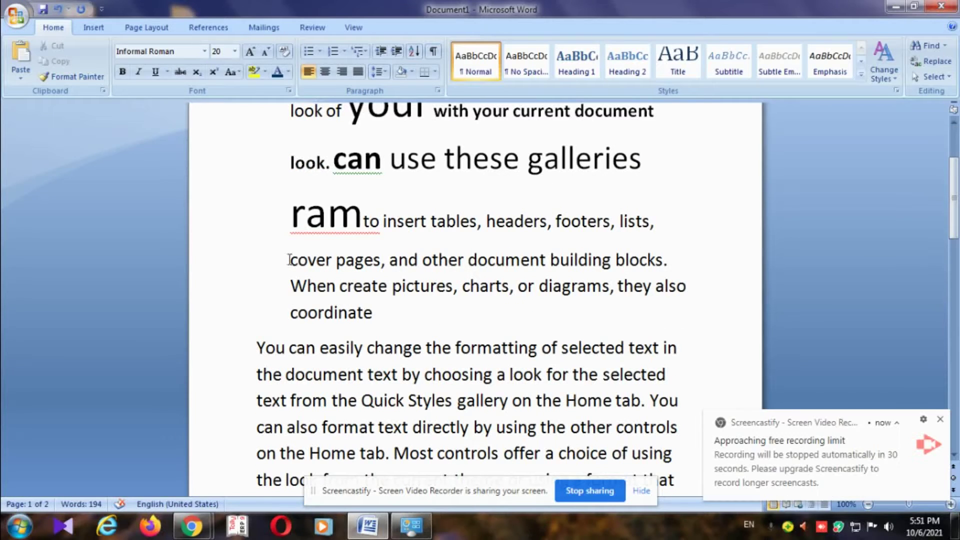
{"action": "mouse_move", "coordinate": [291, 260]}
{"action": "left_mouse_down"}
{"action": "mouse_move", "coordinate": [672, 265]}
{"action": "mouse_move", "coordinate": [374, 440]}
{"action": "mouse_move", "coordinate": [334, 397]}
{"action": "mouse_move", "coordinate": [298, 397]}
{"action": "left_mouse_up"}
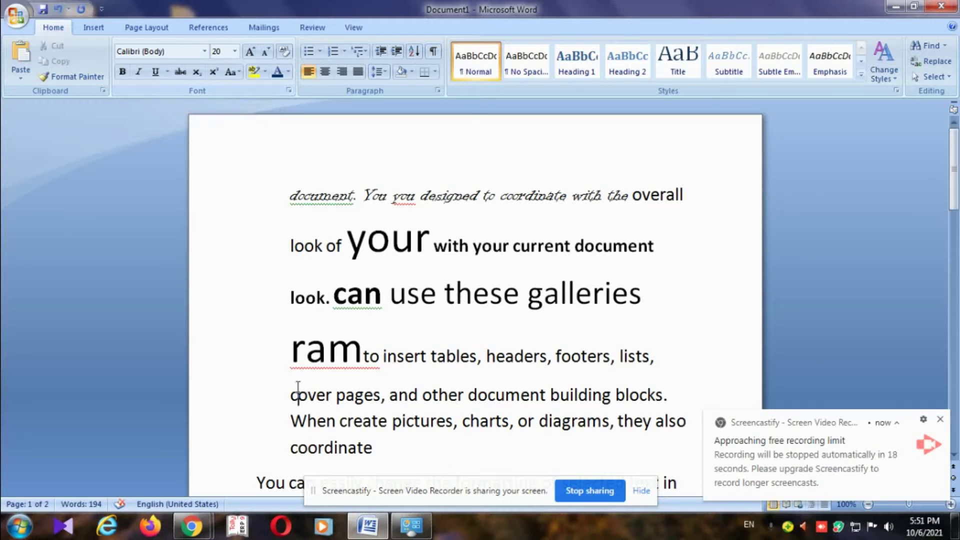
Italicise the 'cover pages' line and turn italic on before 'ram'
{"action": "left_click_drag", "start_coordinate": [291, 395], "coordinate": [676, 395]}
{"action": "key", "text": "Left"}
{"action": "key", "text": "shift+End"}
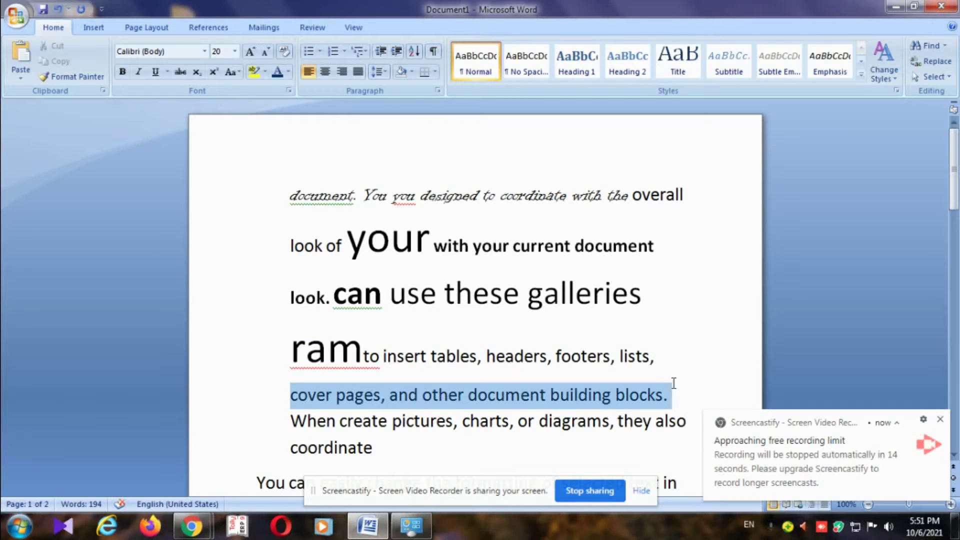
{"action": "left_click", "coordinate": [133, 76]}
{"action": "left_click_drag", "start_coordinate": [295, 300], "coordinate": [305, 300]}
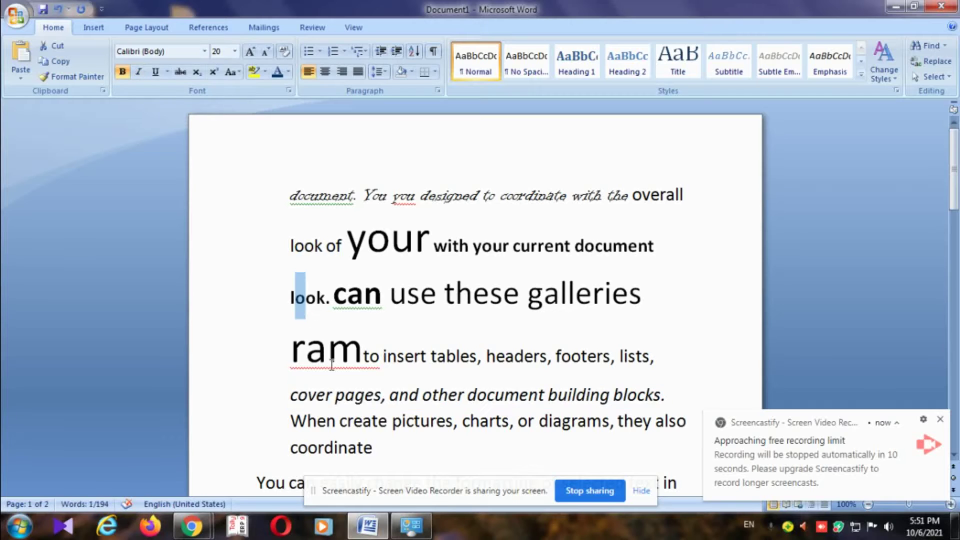
{"action": "scroll", "coordinate": [332, 365], "scroll_direction": "down", "scroll_amount": 1}
{"action": "left_click", "coordinate": [288, 346]}
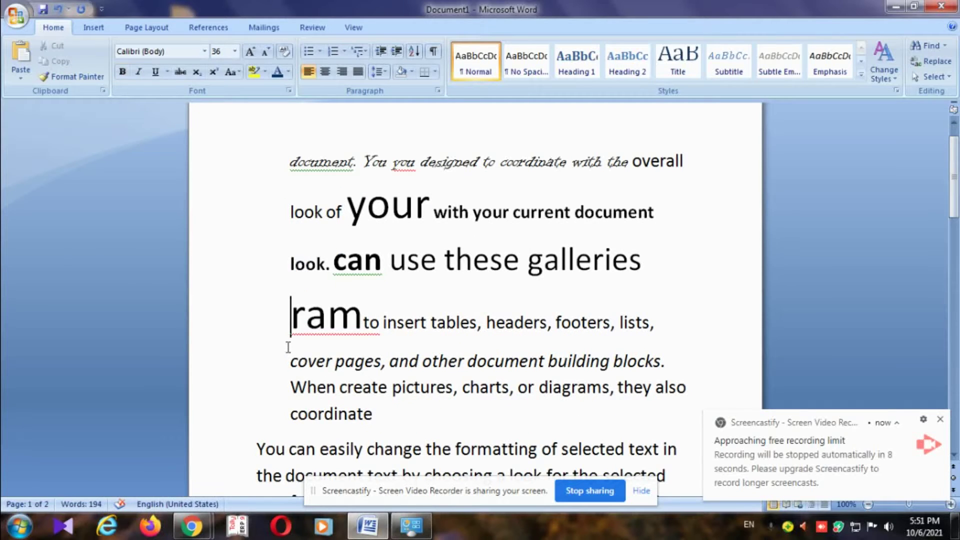
{"action": "left_click", "coordinate": [139, 73]}
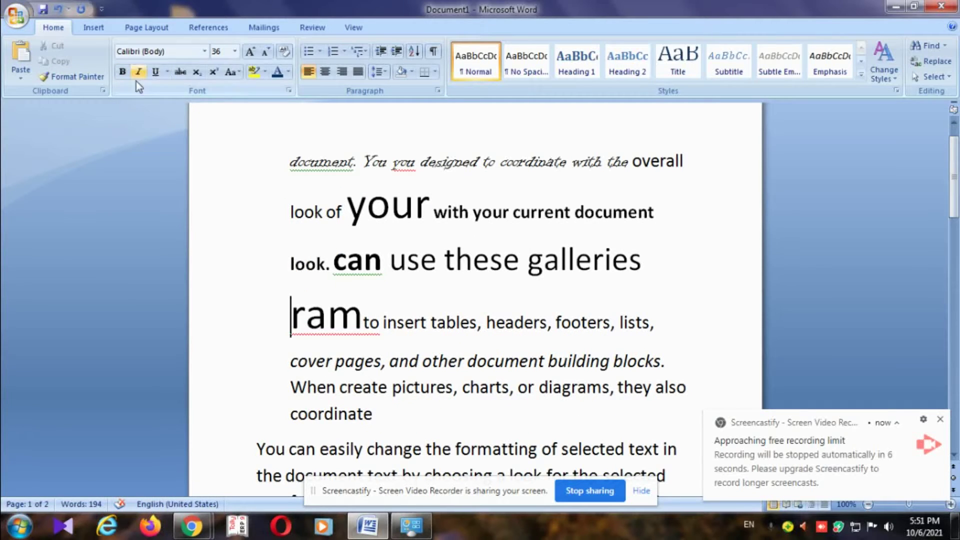
{"action": "scroll", "coordinate": [407, 296], "scroll_direction": "down", "scroll_amount": 3}
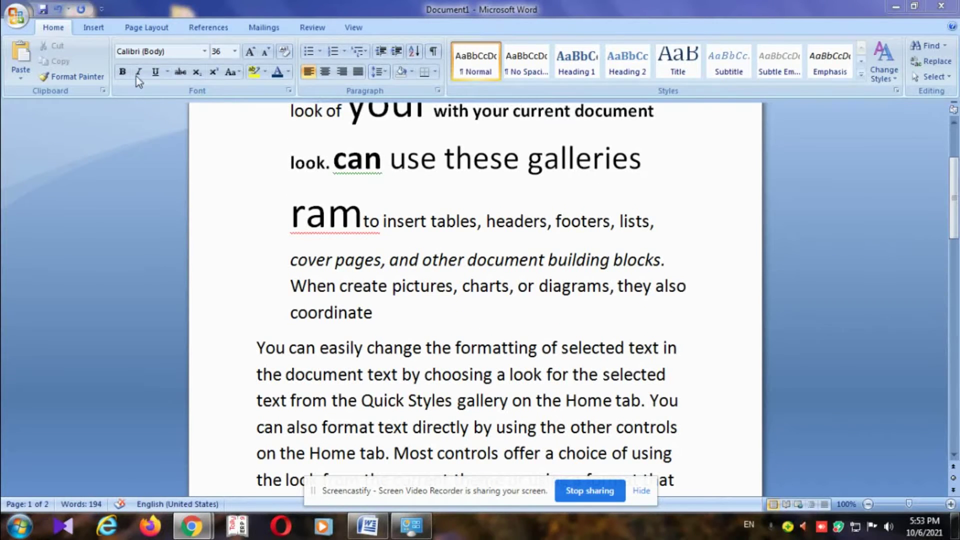
Select from 'cover pages' through 'coordinate' and toggle Italic until all of it is italic
{"action": "mouse_move", "coordinate": [288, 258]}
{"action": "left_mouse_down"}
{"action": "mouse_move", "coordinate": [382, 262]}
{"action": "mouse_move", "coordinate": [453, 325]}
{"action": "left_mouse_up"}
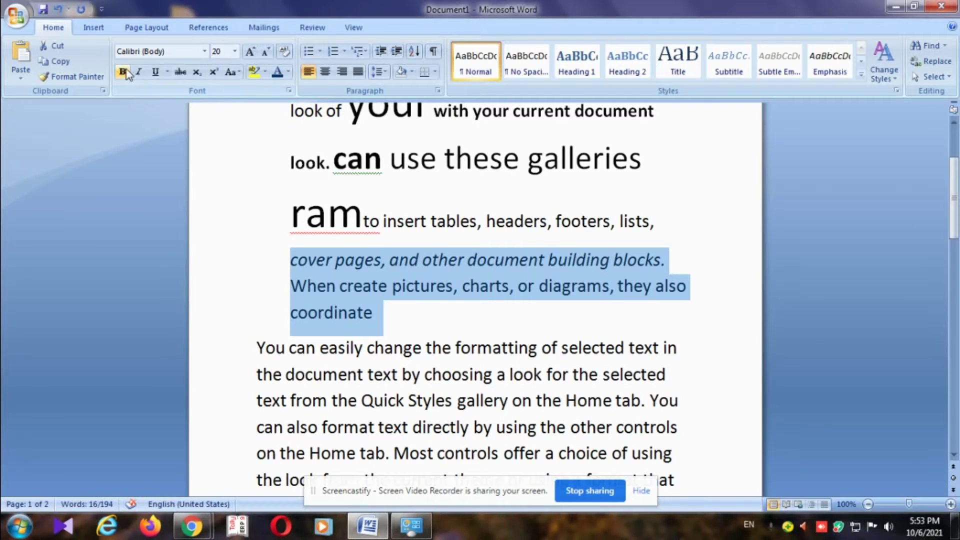
{"action": "left_click", "coordinate": [140, 73]}
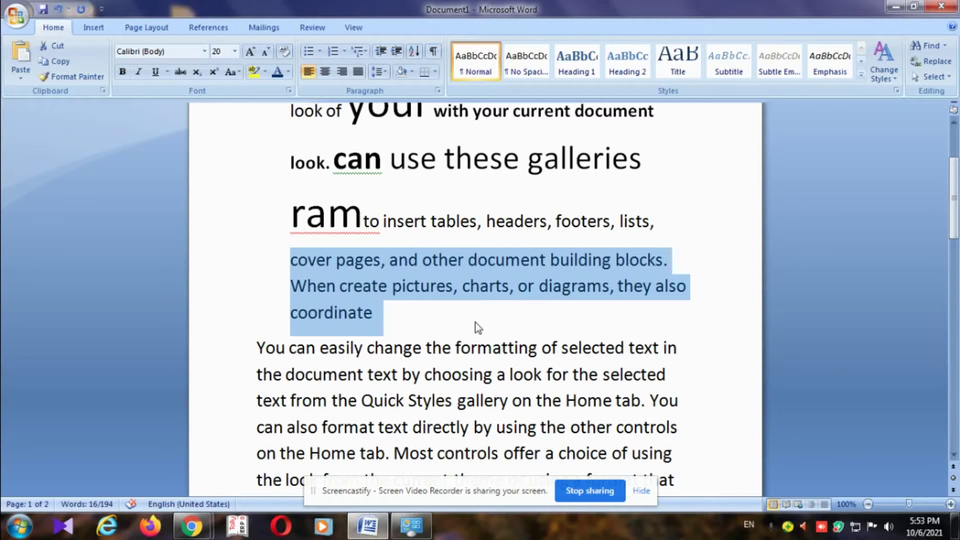
{"action": "left_click_drag", "start_coordinate": [291, 259], "coordinate": [408, 311]}
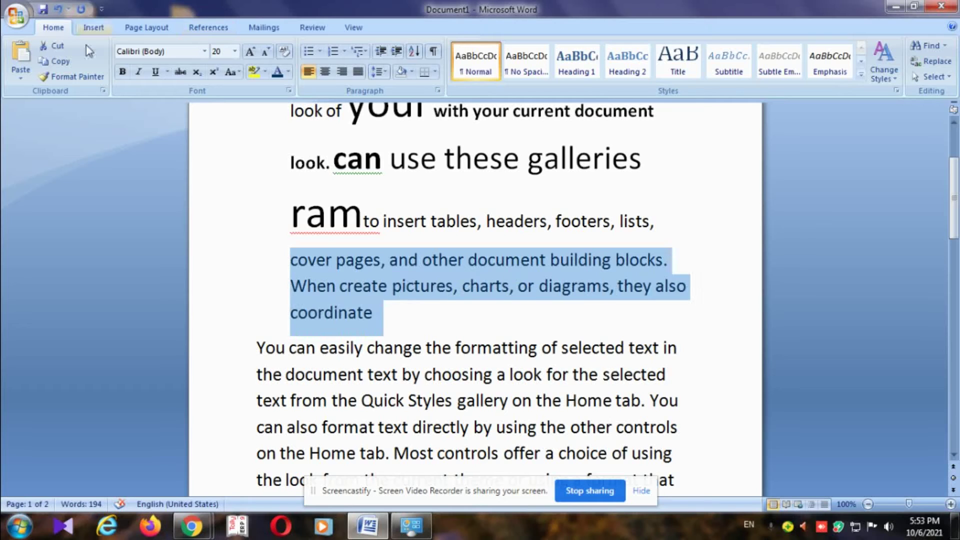
{"action": "left_click", "coordinate": [138, 72]}
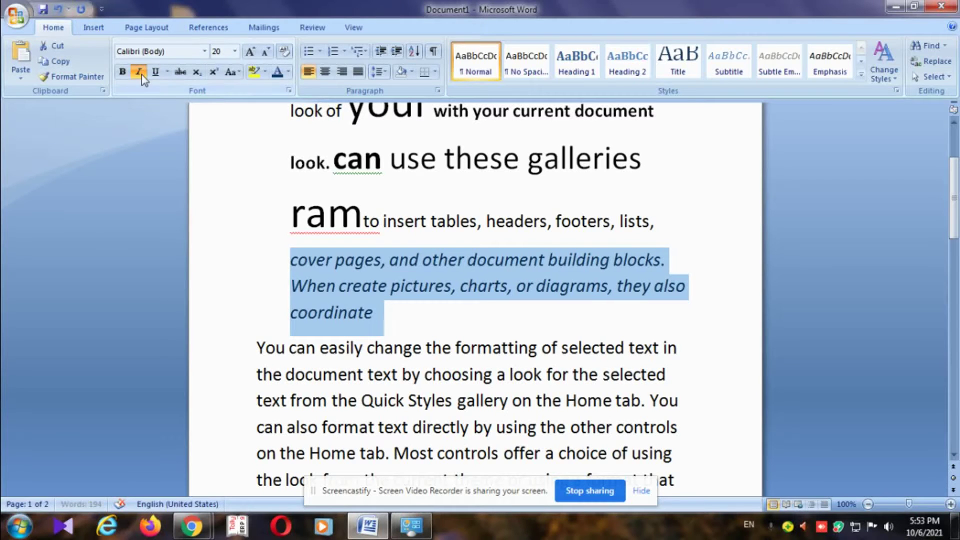
{"action": "left_click", "coordinate": [415, 325]}
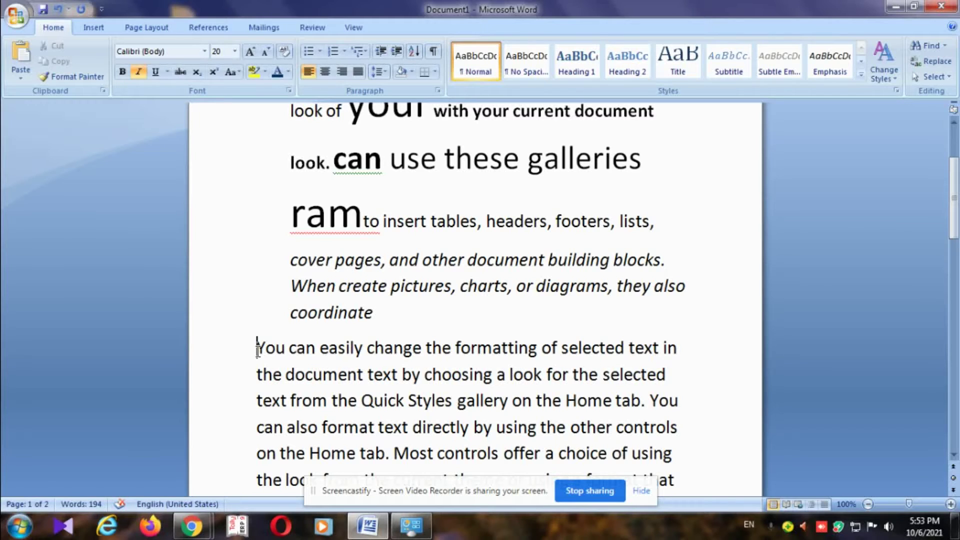
Underline the line 'You can easily change the formatting of selected text in'
{"action": "mouse_move", "coordinate": [258, 348]}
{"action": "left_mouse_down"}
{"action": "mouse_move", "coordinate": [439, 363]}
{"action": "mouse_move", "coordinate": [682, 359]}
{"action": "left_mouse_up"}
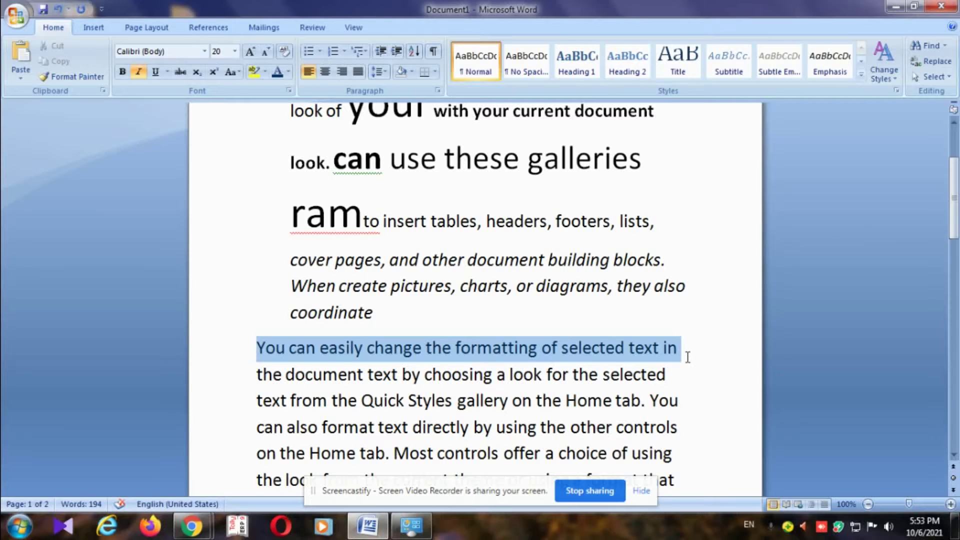
{"action": "mouse_move", "coordinate": [688, 357]}
{"action": "left_mouse_down"}
{"action": "mouse_move", "coordinate": [487, 221]}
{"action": "mouse_move", "coordinate": [658, 358]}
{"action": "mouse_move", "coordinate": [677, 358]}
{"action": "left_mouse_up"}
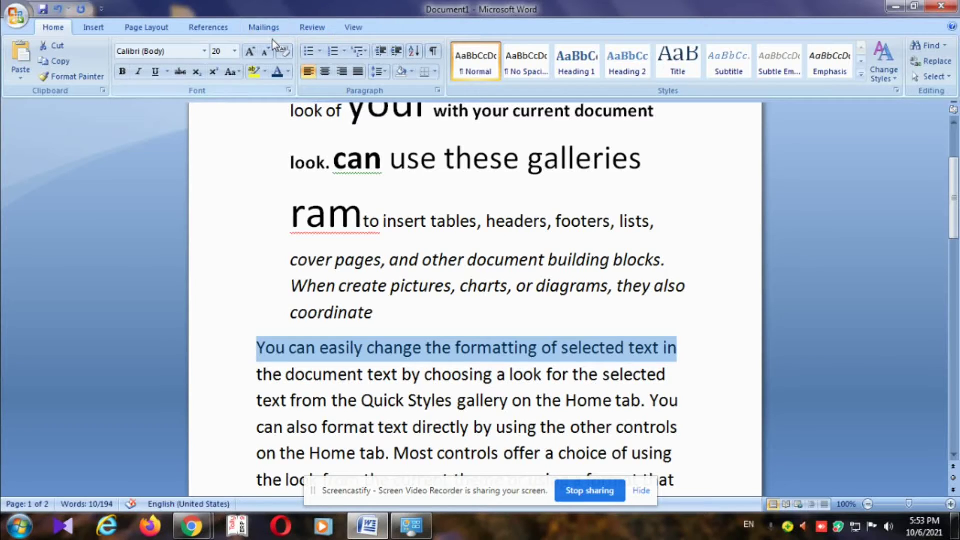
{"action": "left_click", "coordinate": [155, 78]}
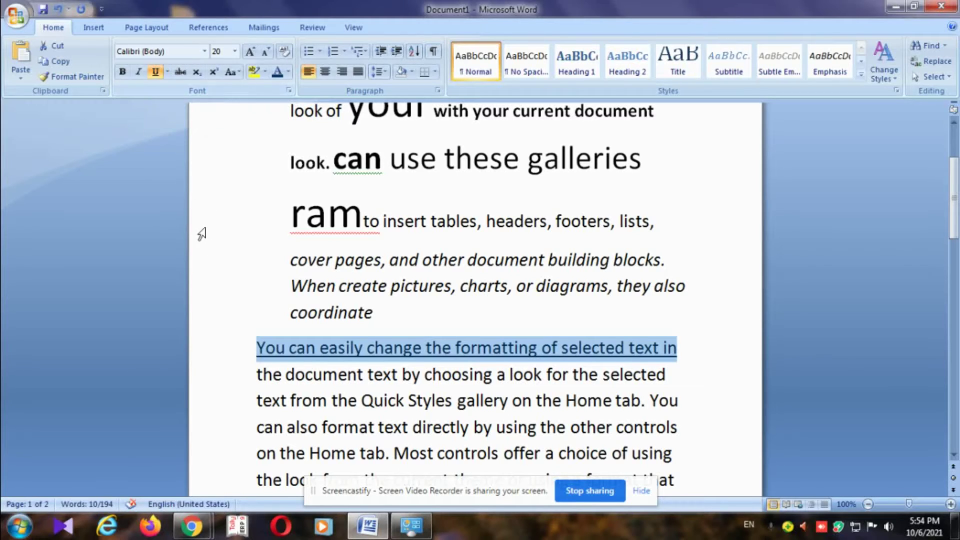
{"action": "left_click", "coordinate": [240, 267]}
{"action": "left_click", "coordinate": [277, 326]}
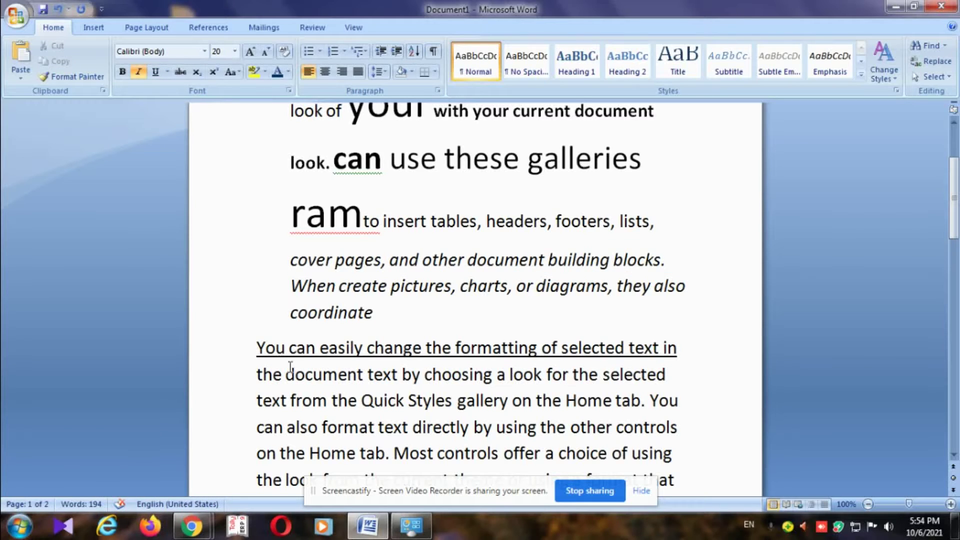
{"action": "left_click_drag", "start_coordinate": [695, 358], "coordinate": [608, 345]}
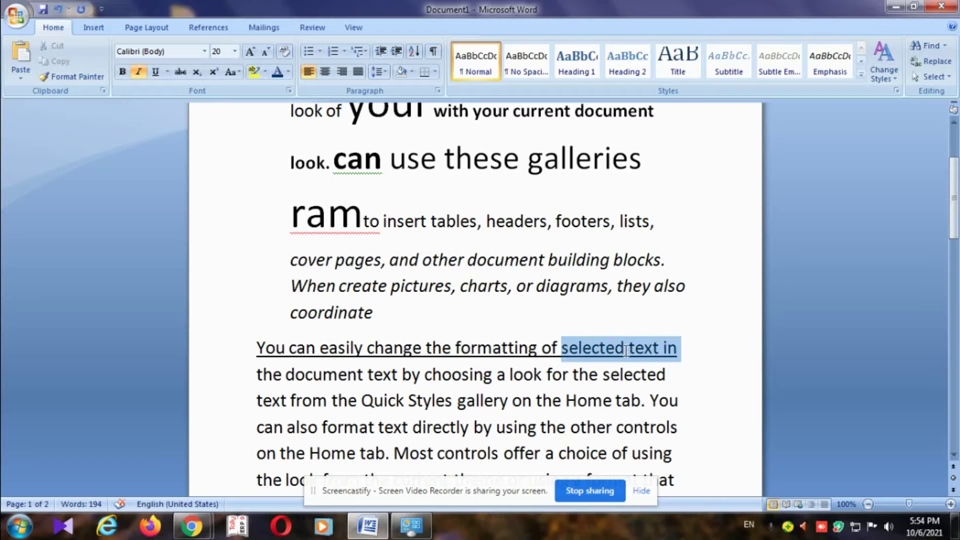
{"action": "left_click", "coordinate": [572, 307]}
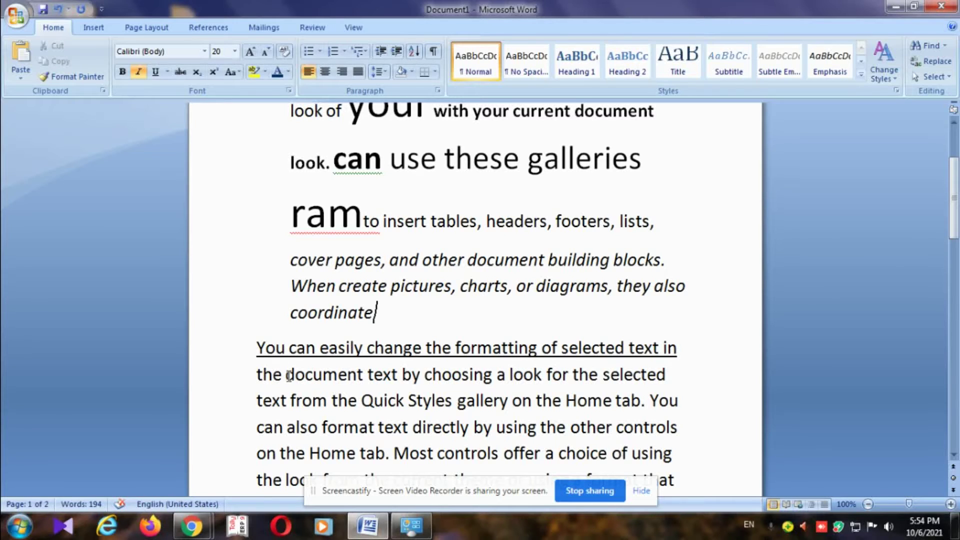
Give the word 'document' in the second paragraph a wavy underline
{"action": "left_click_drag", "start_coordinate": [285, 375], "coordinate": [366, 379]}
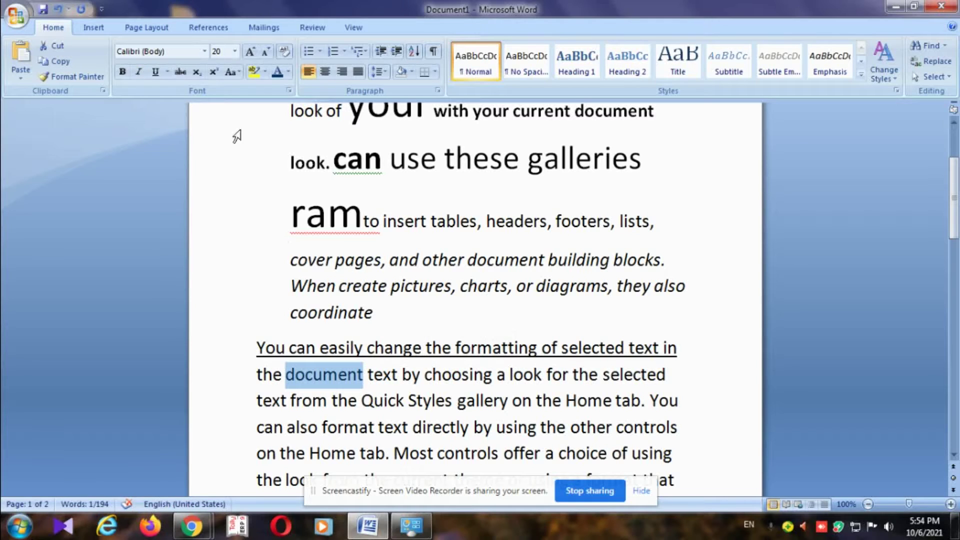
{"action": "left_click", "coordinate": [160, 73]}
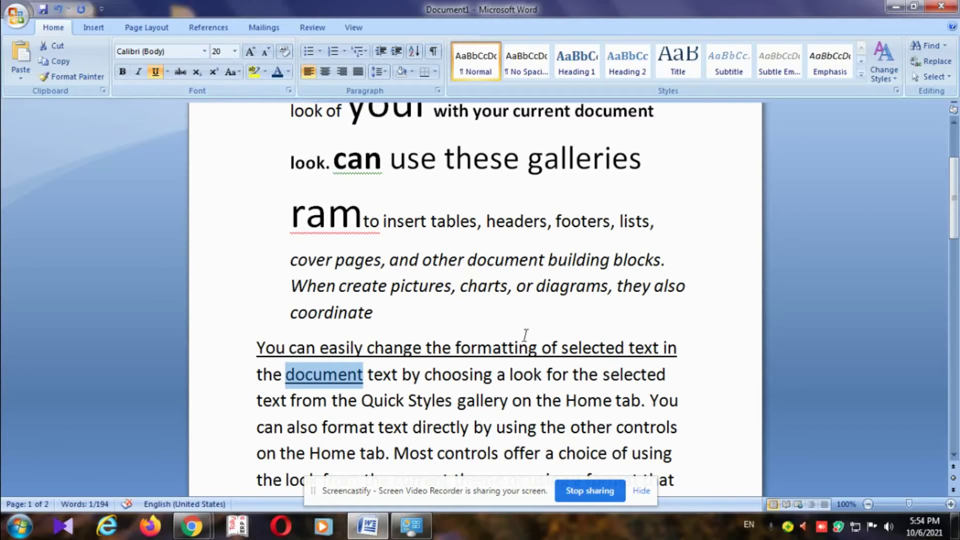
{"action": "left_click", "coordinate": [320, 377]}
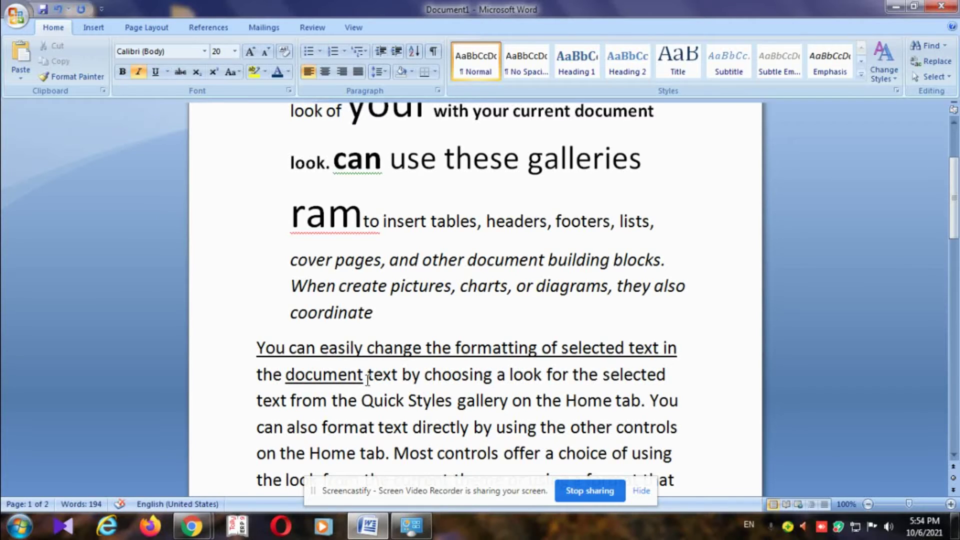
{"action": "left_click_drag", "start_coordinate": [363, 376], "coordinate": [289, 376]}
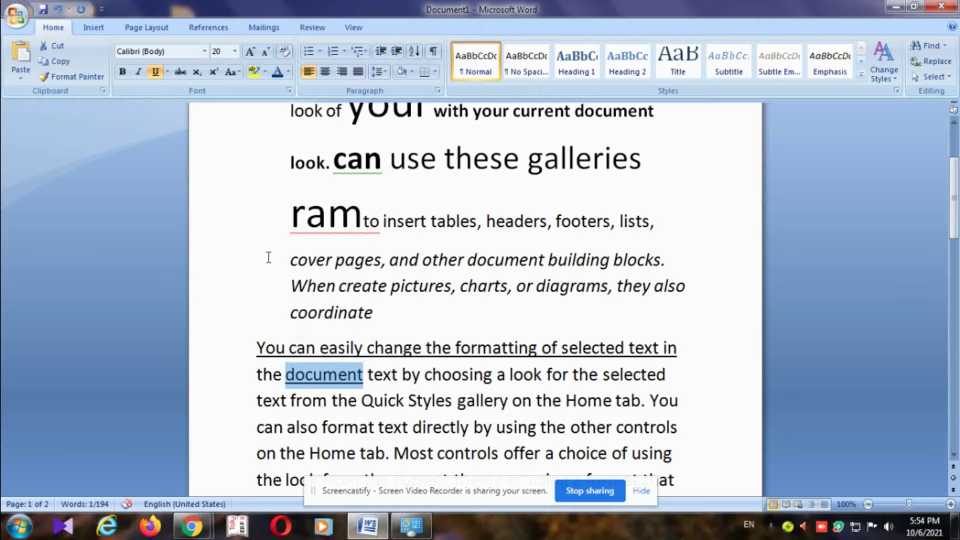
{"action": "left_click", "coordinate": [156, 71]}
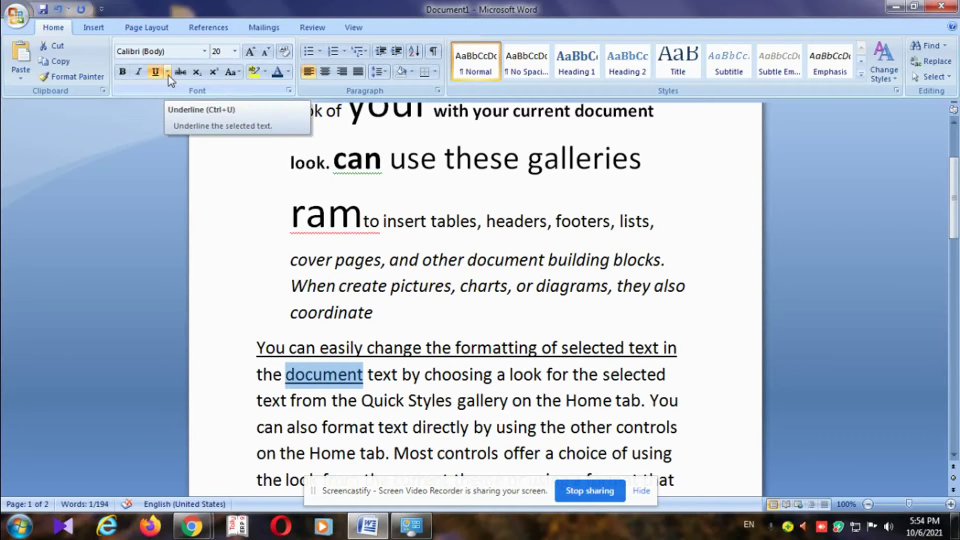
{"action": "left_click", "coordinate": [168, 72]}
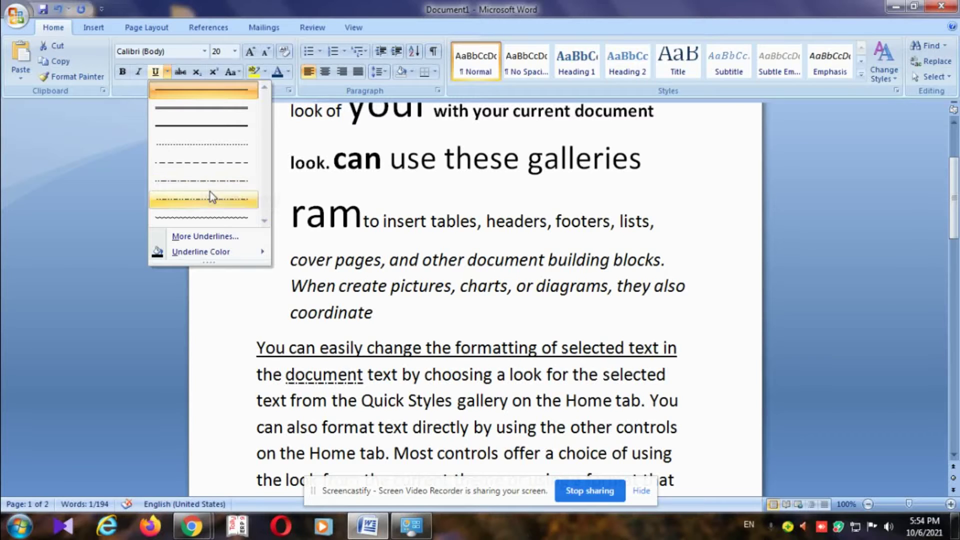
{"action": "left_click", "coordinate": [209, 221]}
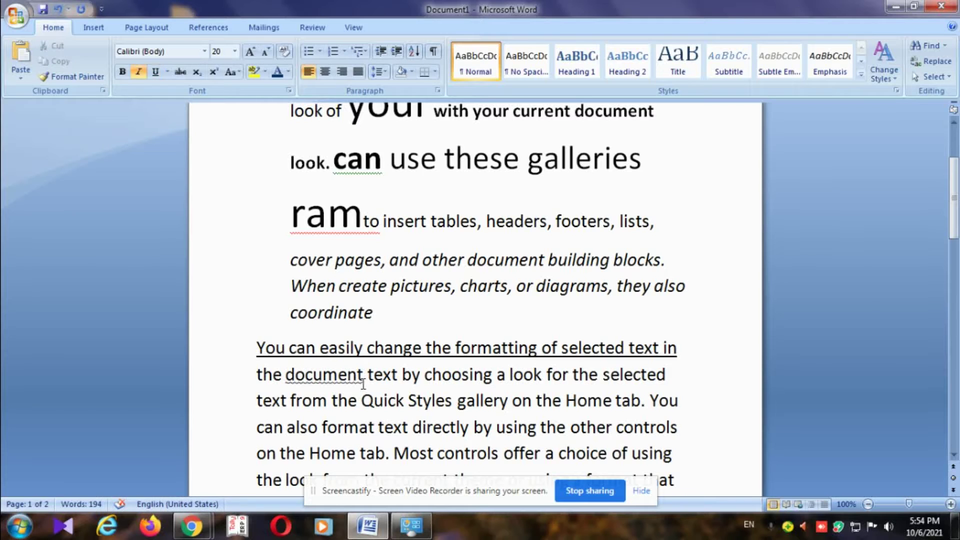
Enlarge the word 'document' to 28 pt with Grow Font
{"action": "mouse_move", "coordinate": [363, 377]}
{"action": "left_mouse_down"}
{"action": "mouse_move", "coordinate": [295, 390]}
{"action": "mouse_move", "coordinate": [368, 386]}
{"action": "left_mouse_up"}
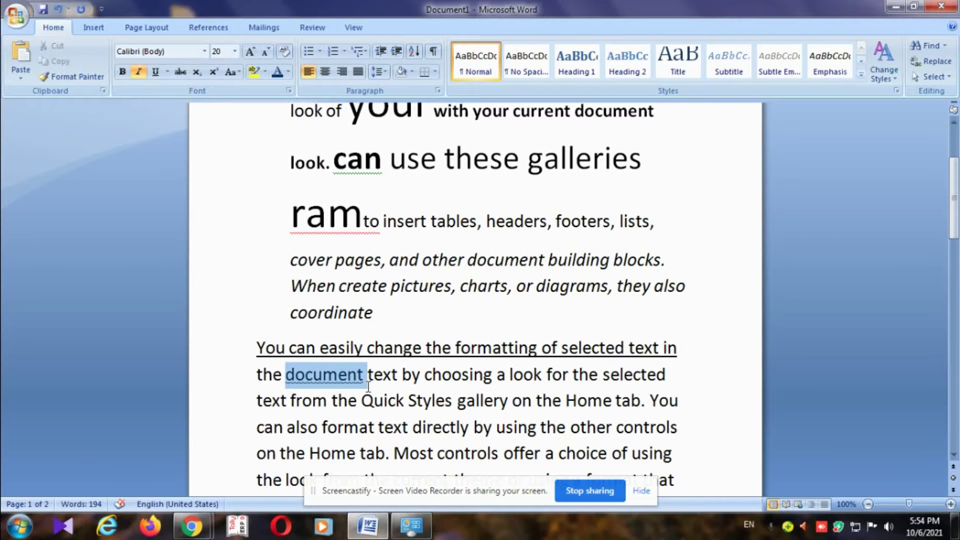
{"action": "left_click", "coordinate": [251, 53]}
{"action": "left_click", "coordinate": [252, 53]}
{"action": "left_click", "coordinate": [395, 386]}
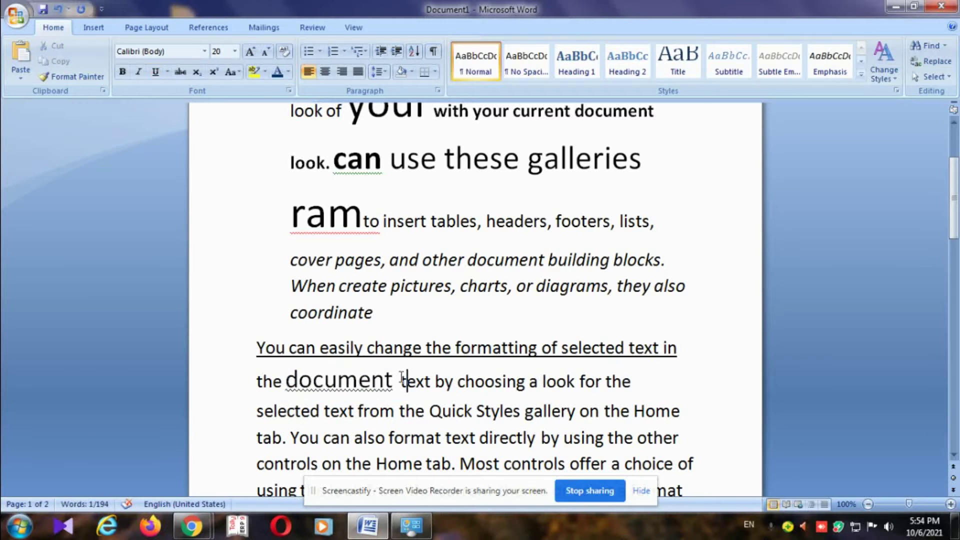
{"action": "key", "text": "Left"}
{"action": "key", "text": "Left"}
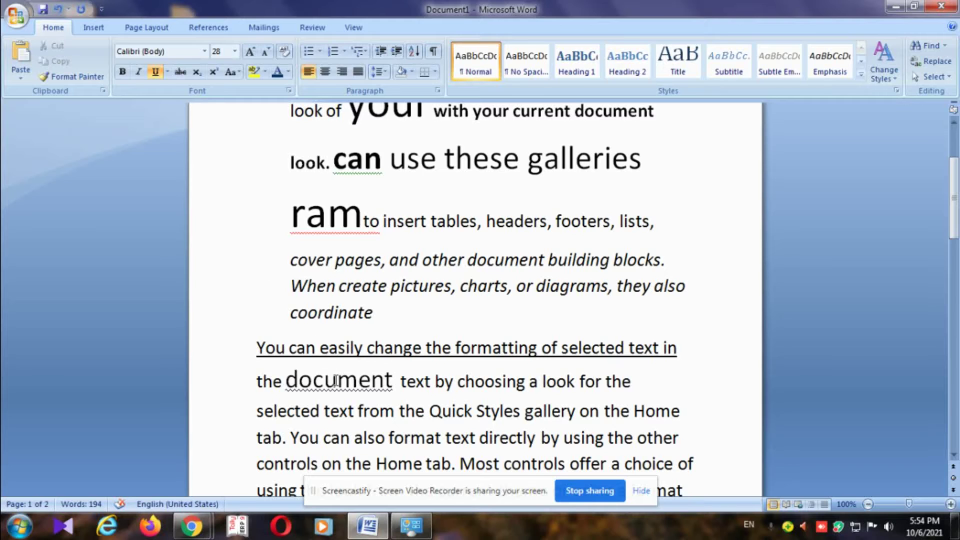
{"action": "left_click", "coordinate": [168, 73]}
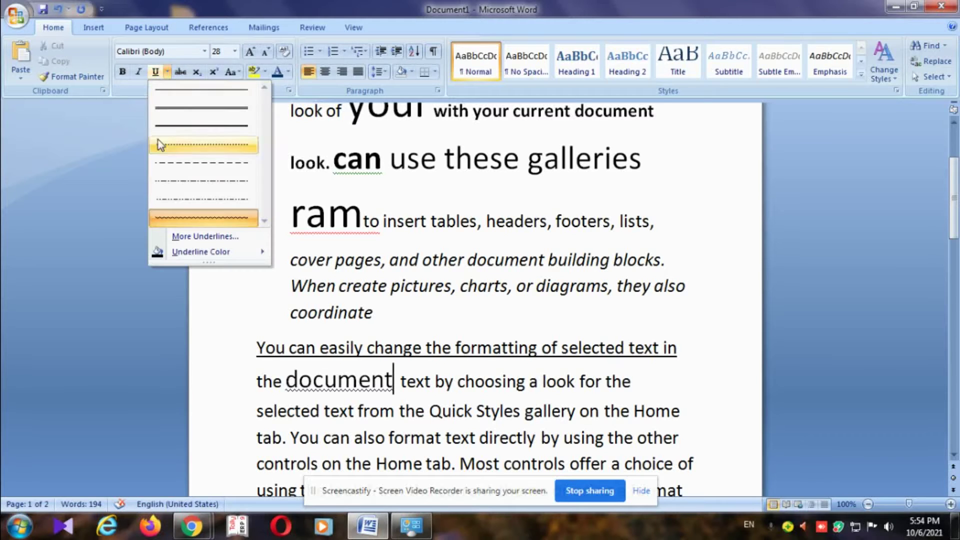
{"action": "left_click", "coordinate": [121, 167]}
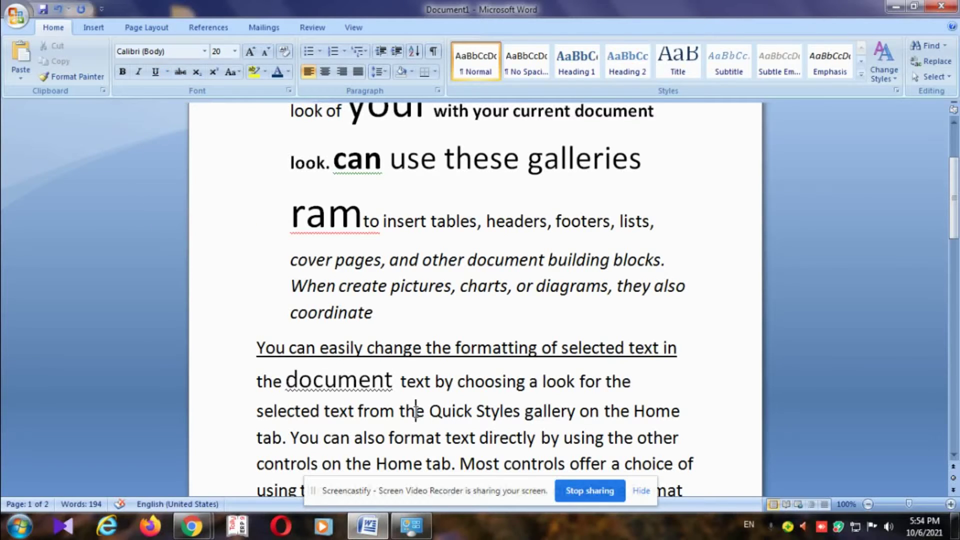
{"action": "scroll", "coordinate": [415, 411], "scroll_direction": "down", "scroll_amount": 1}
{"action": "scroll", "coordinate": [415, 411], "scroll_direction": "down", "scroll_amount": 1}
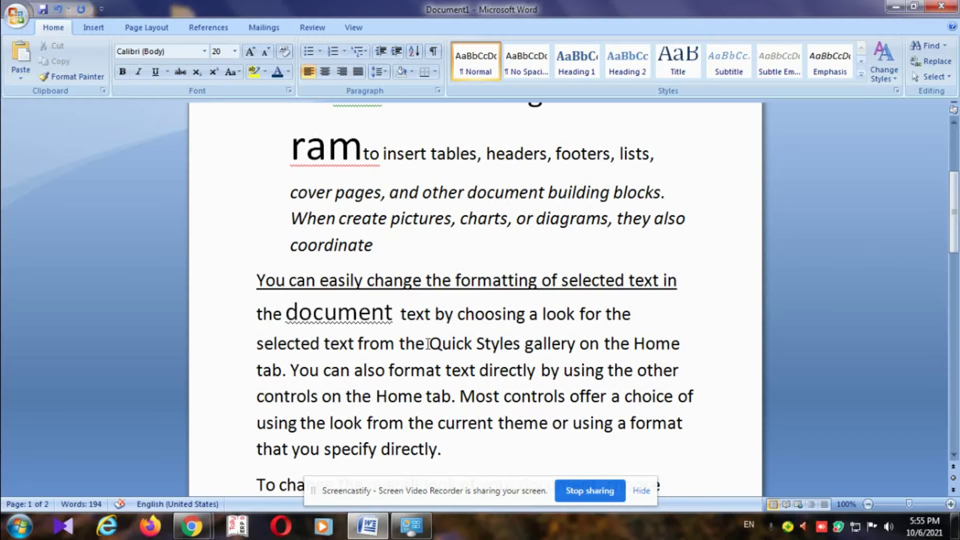
Apply strikethrough to 'the Quick Styles gallery on the' in the third line
{"action": "mouse_move", "coordinate": [428, 344]}
{"action": "left_mouse_down"}
{"action": "mouse_move", "coordinate": [616, 352]}
{"action": "mouse_move", "coordinate": [613, 335]}
{"action": "left_mouse_up"}
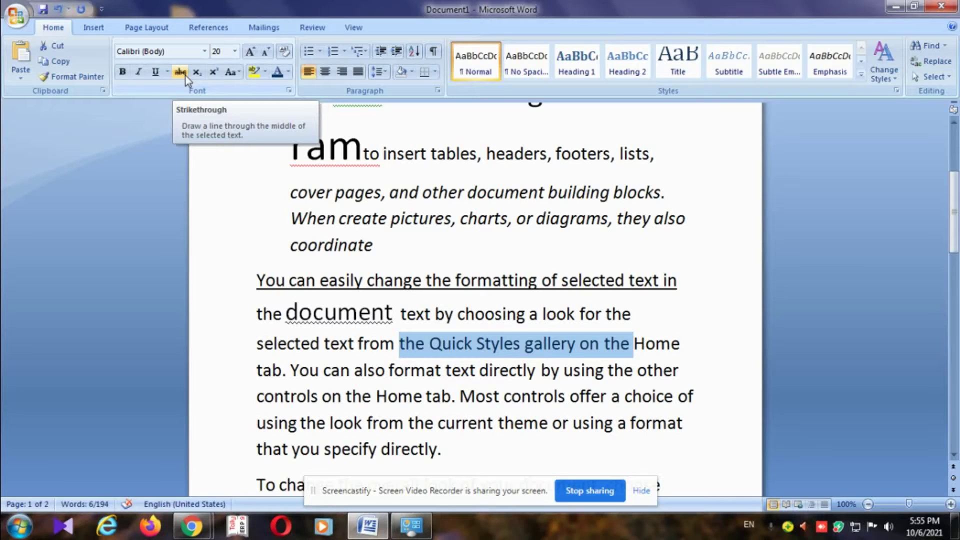
{"action": "left_click", "coordinate": [184, 75]}
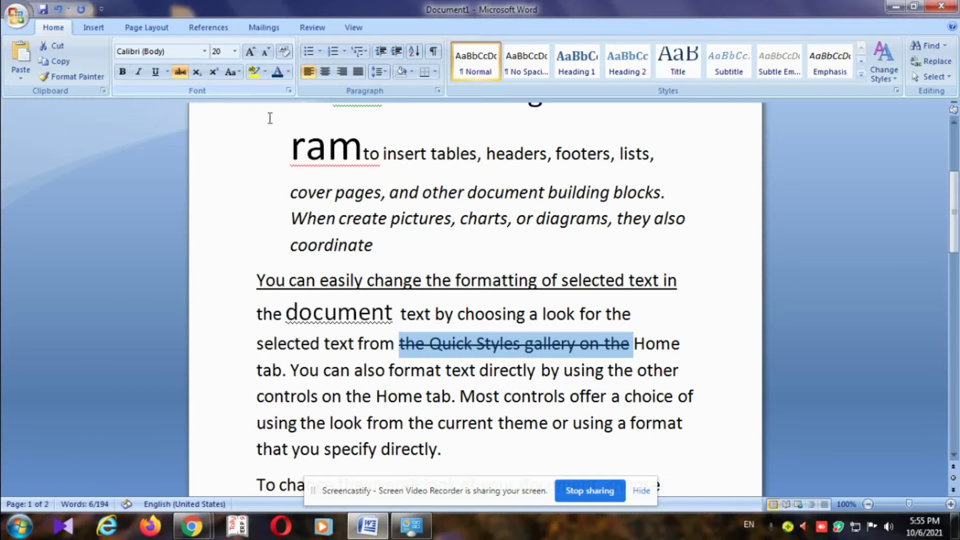
{"action": "left_click", "coordinate": [680, 325]}
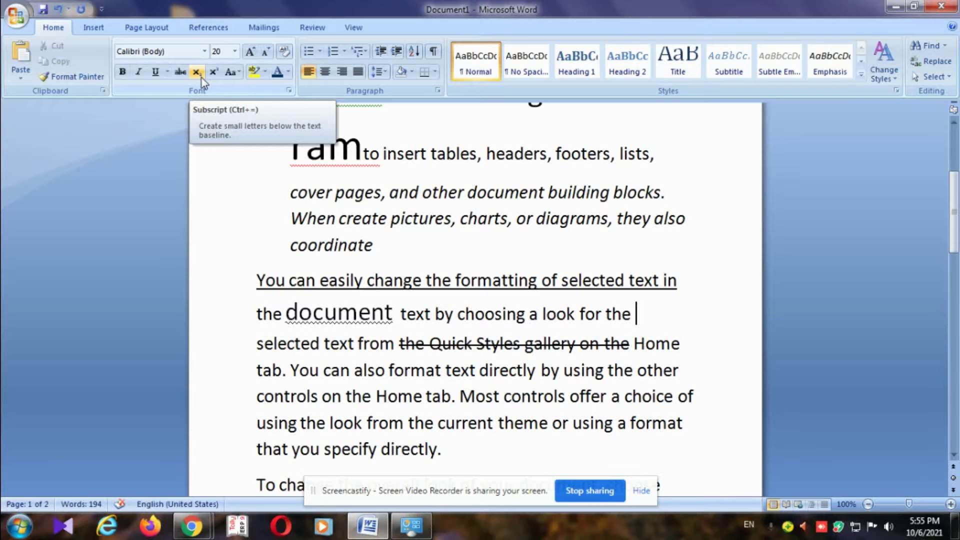
Make 'You can also format text directly by using the other' subscript
{"action": "left_click", "coordinate": [349, 369]}
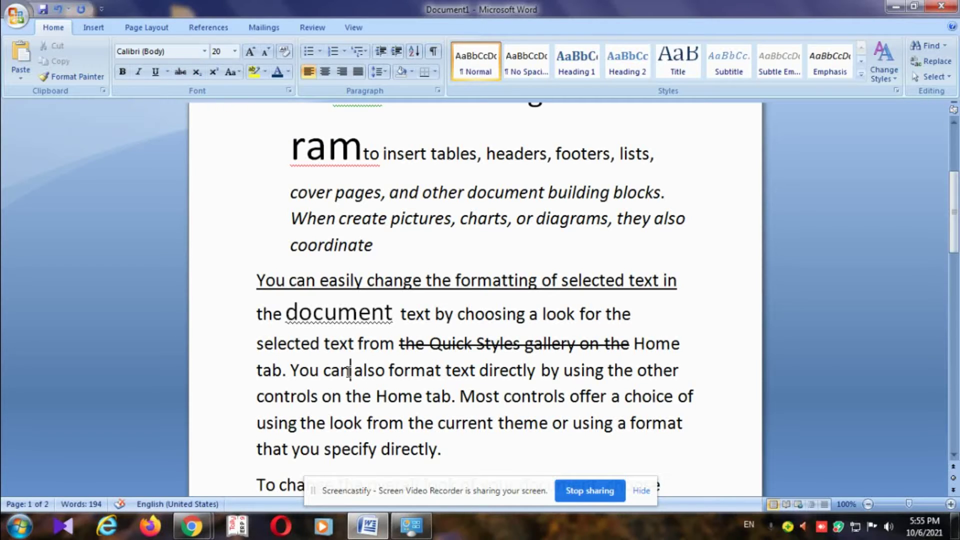
{"action": "left_click_drag", "start_coordinate": [292, 369], "coordinate": [676, 373]}
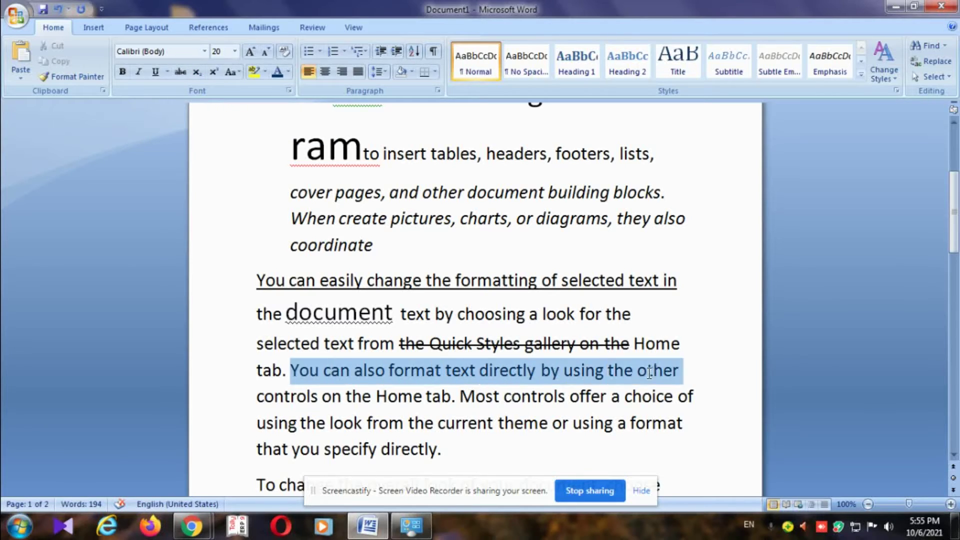
{"action": "left_click", "coordinate": [196, 76]}
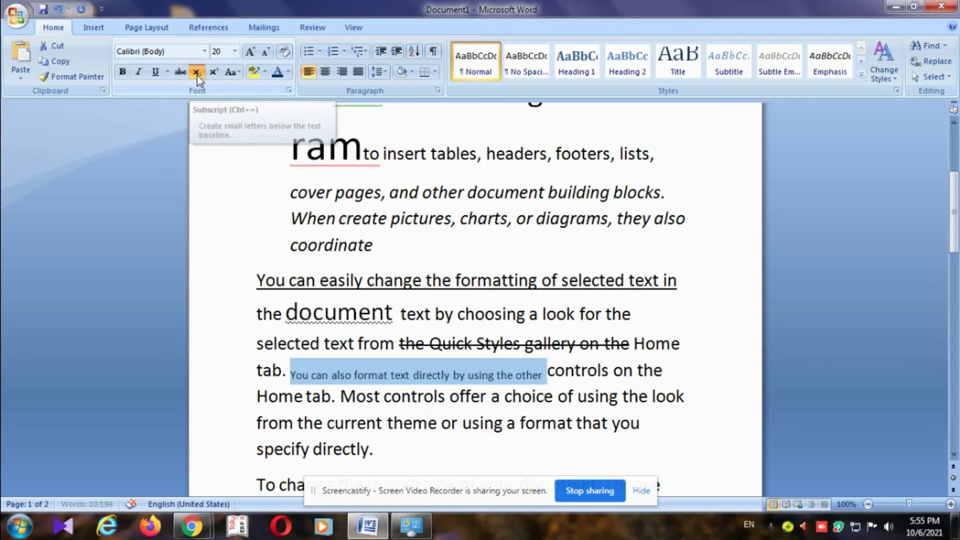
{"action": "left_click", "coordinate": [522, 396]}
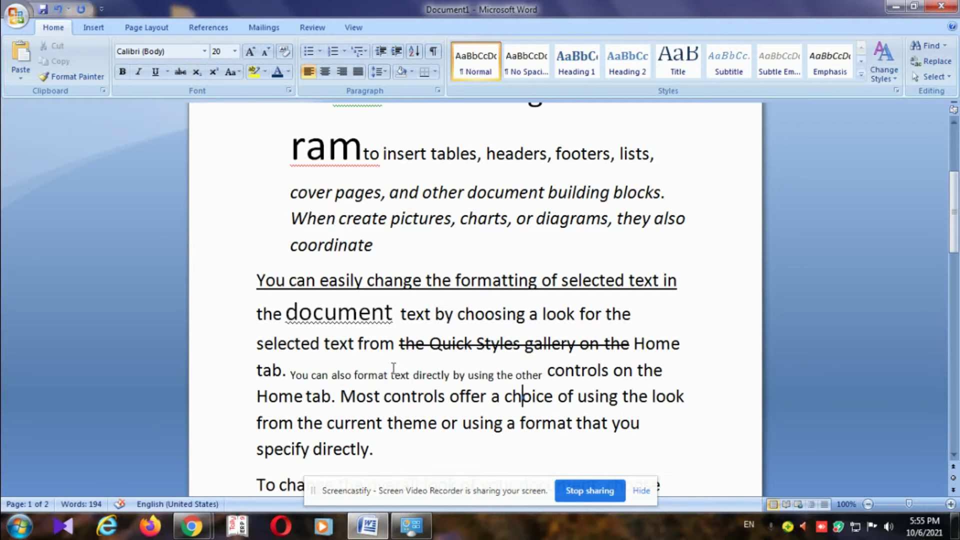
Make 'Home tab. Most controls offer a choice of using the look' superscript
{"action": "left_click_drag", "start_coordinate": [290, 374], "coordinate": [392, 374]}
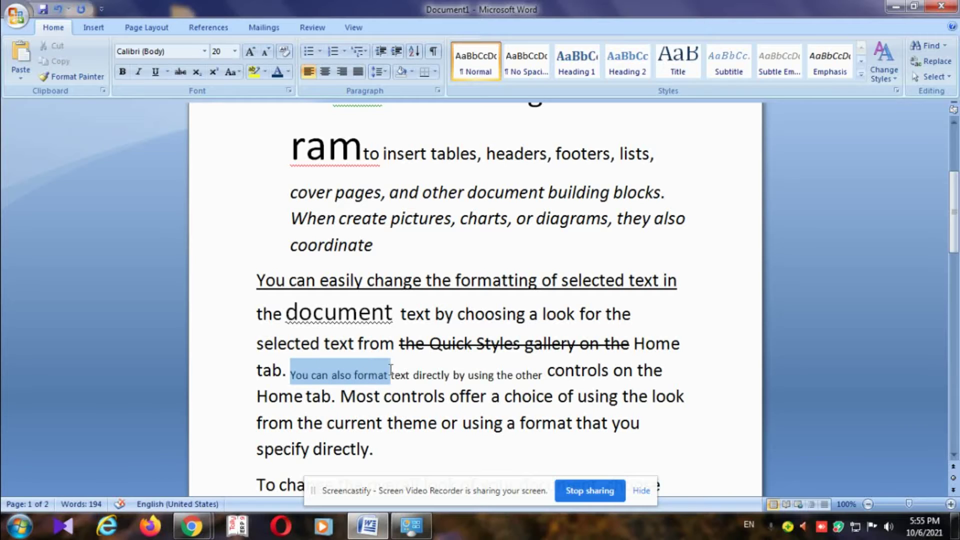
{"action": "left_click", "coordinate": [427, 375]}
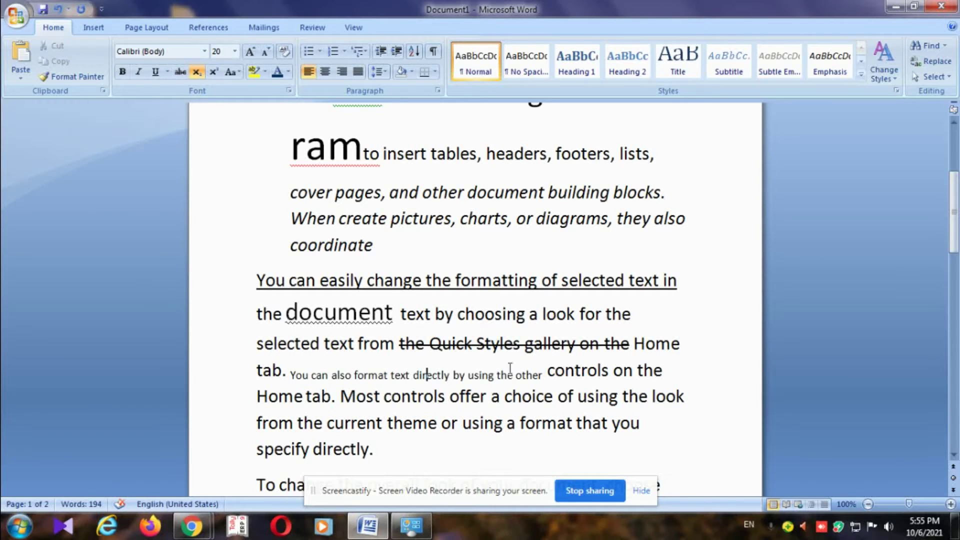
{"action": "double_click", "coordinate": [543, 375]}
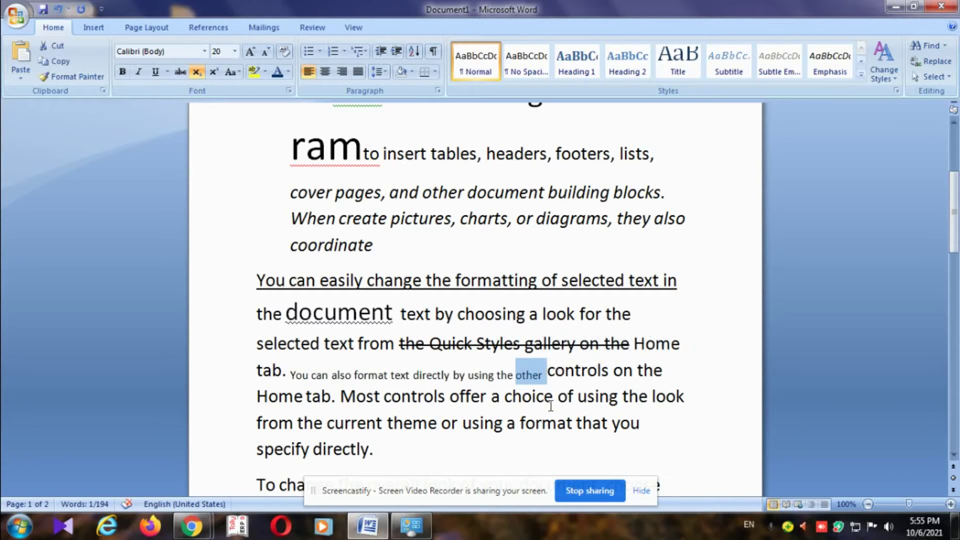
{"action": "left_click_drag", "start_coordinate": [255, 398], "coordinate": [686, 397]}
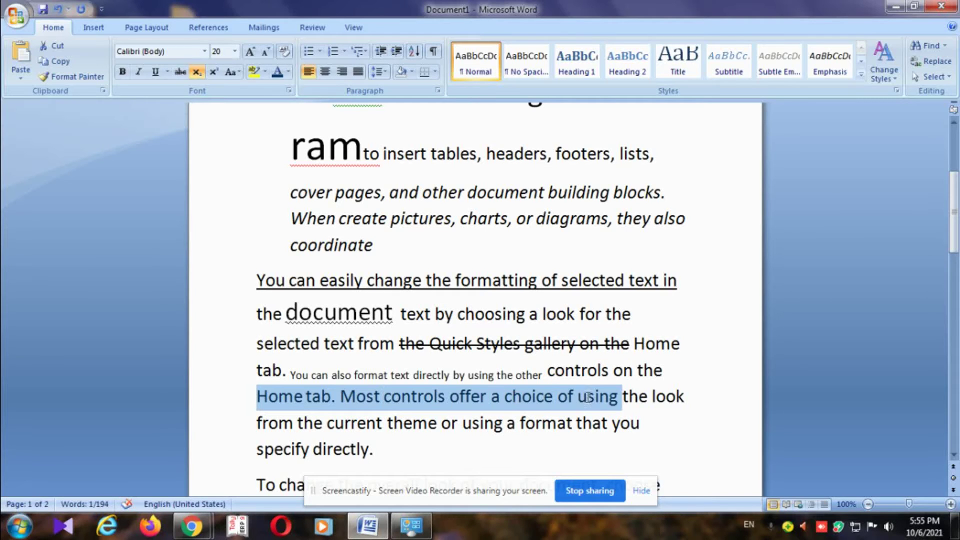
{"action": "left_click", "coordinate": [217, 73]}
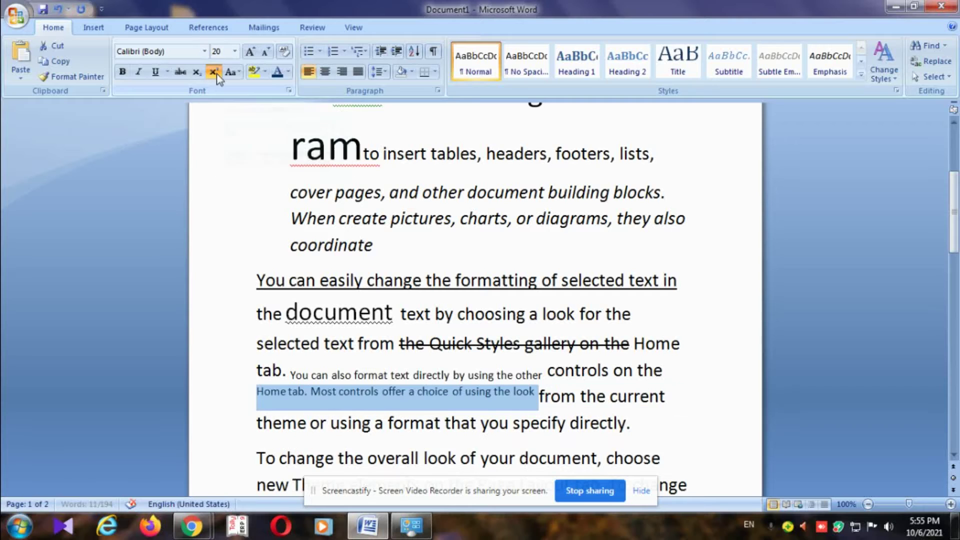
{"action": "left_click", "coordinate": [609, 370]}
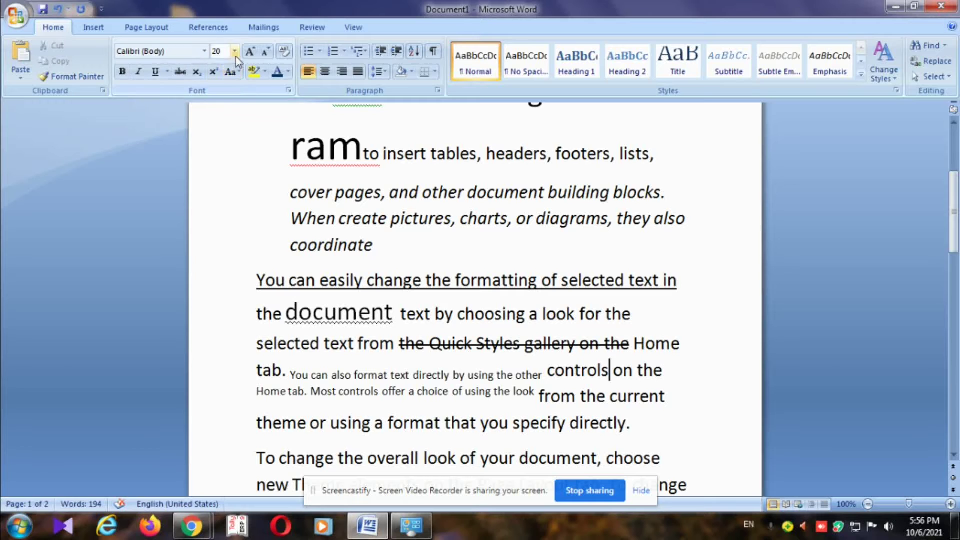
Change 'theme or using a format that you specify directly.' to UPPERCASE with Change Case
{"action": "scroll", "coordinate": [365, 392], "scroll_direction": "down", "scroll_amount": 3}
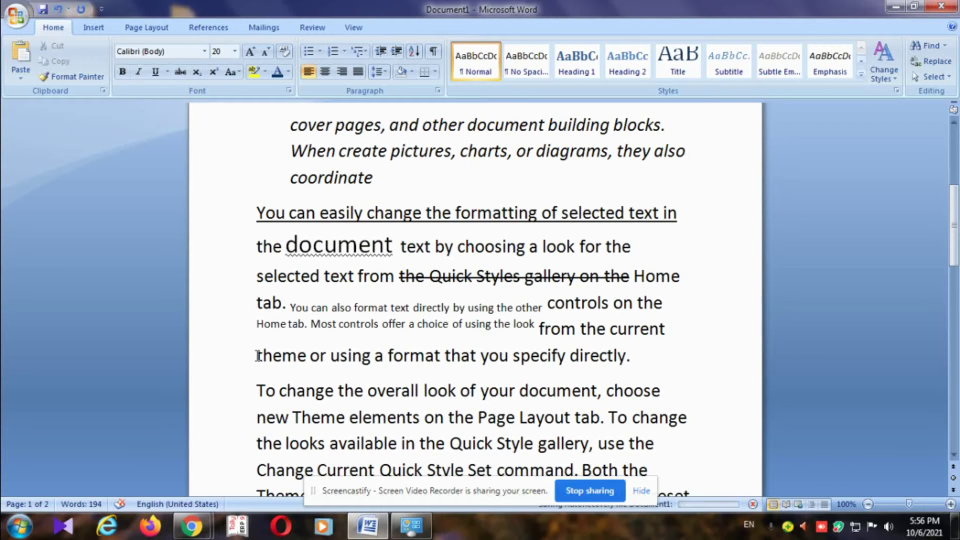
{"action": "left_click_drag", "start_coordinate": [257, 356], "coordinate": [639, 373]}
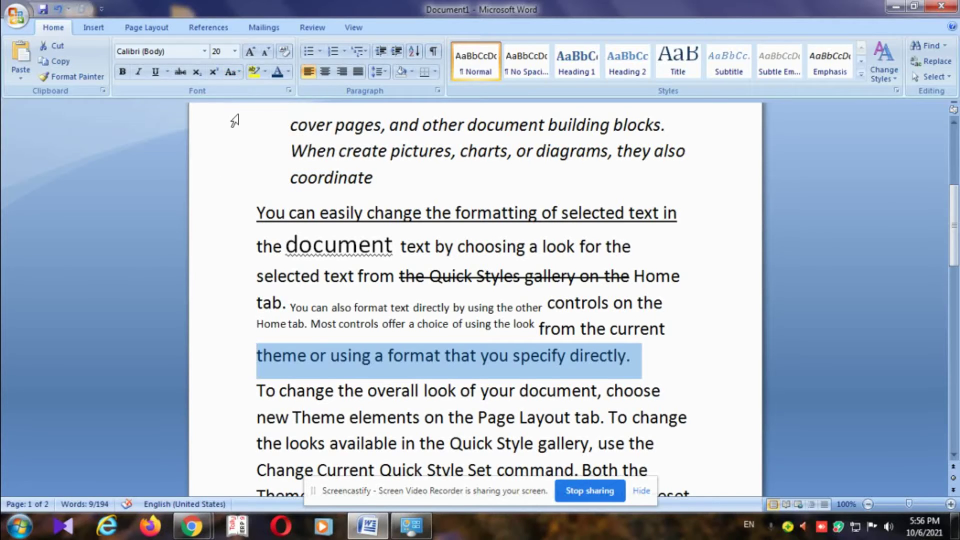
{"action": "left_click", "coordinate": [238, 74]}
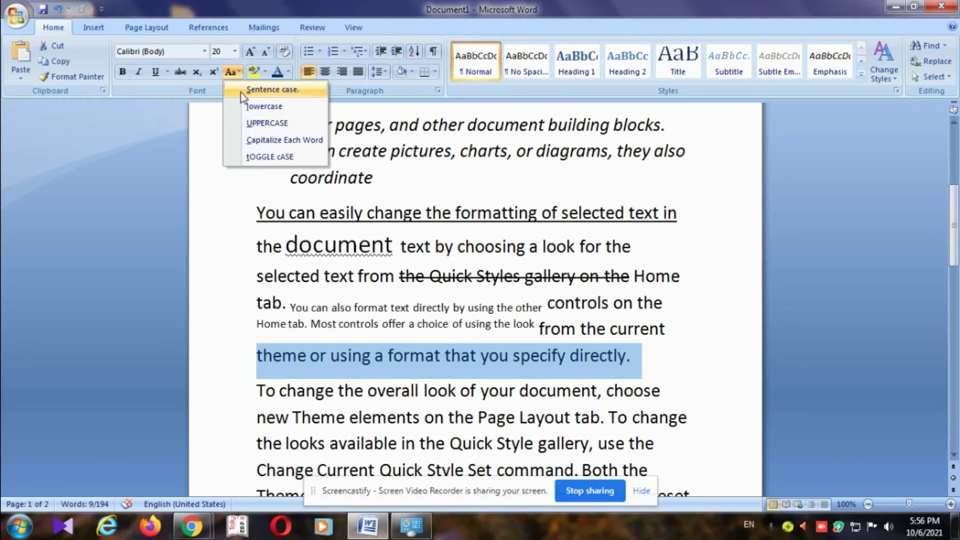
{"action": "left_click", "coordinate": [241, 92]}
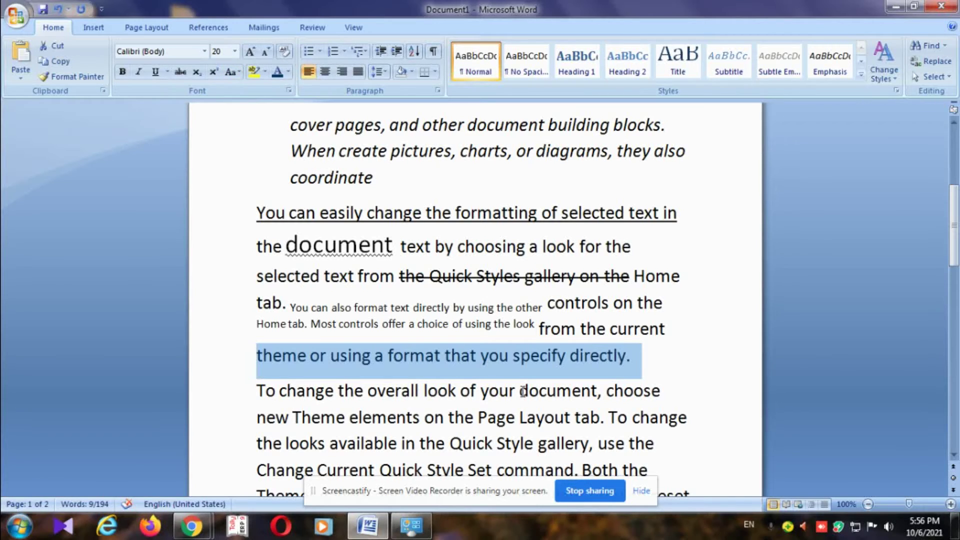
{"action": "left_click", "coordinate": [235, 72]}
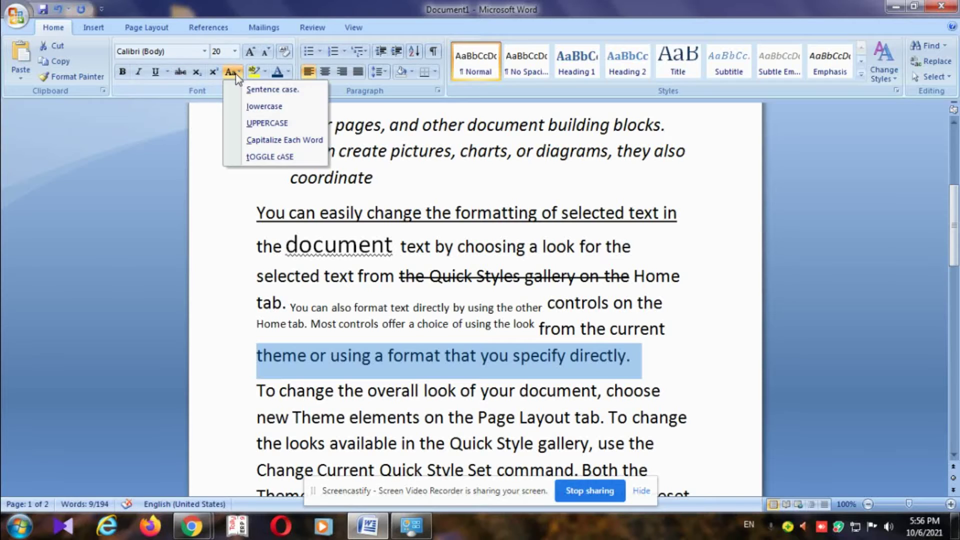
{"action": "left_click", "coordinate": [248, 107]}
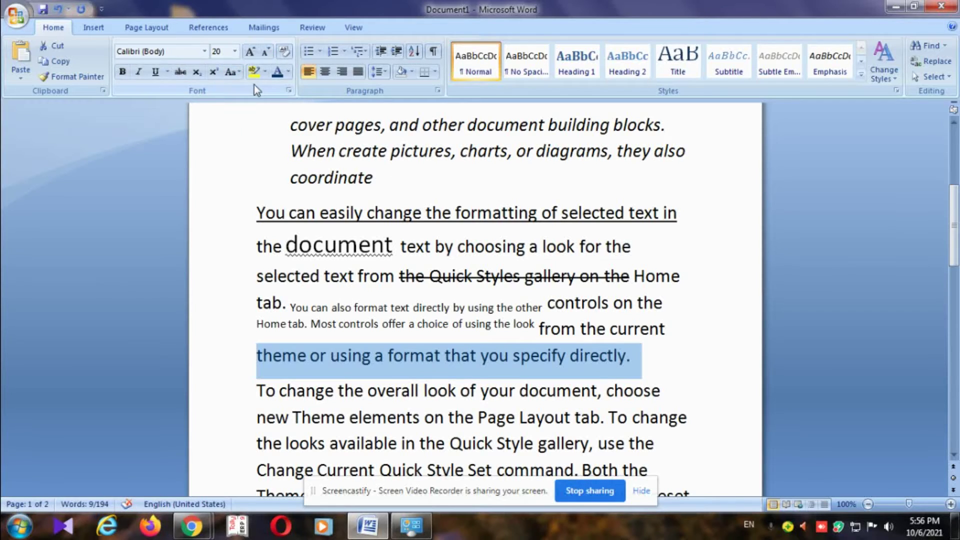
{"action": "left_click", "coordinate": [236, 73]}
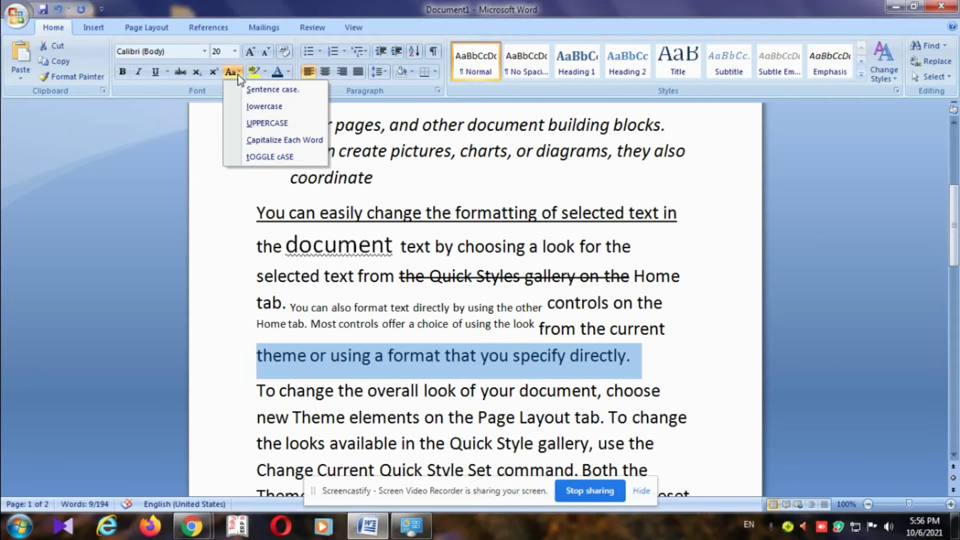
{"action": "left_click", "coordinate": [261, 123]}
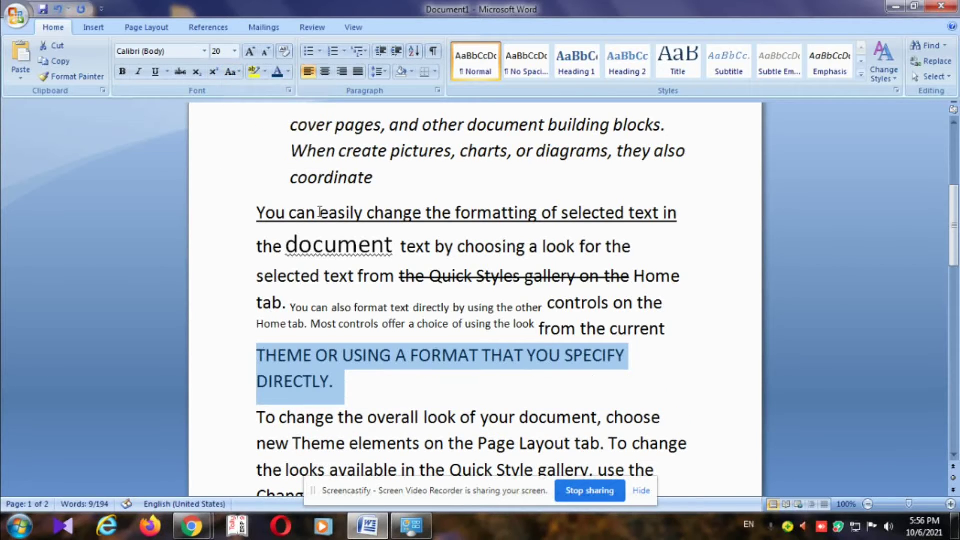
{"action": "left_click", "coordinate": [364, 378]}
{"action": "left_click_drag", "start_coordinate": [352, 382], "coordinate": [256, 356]}
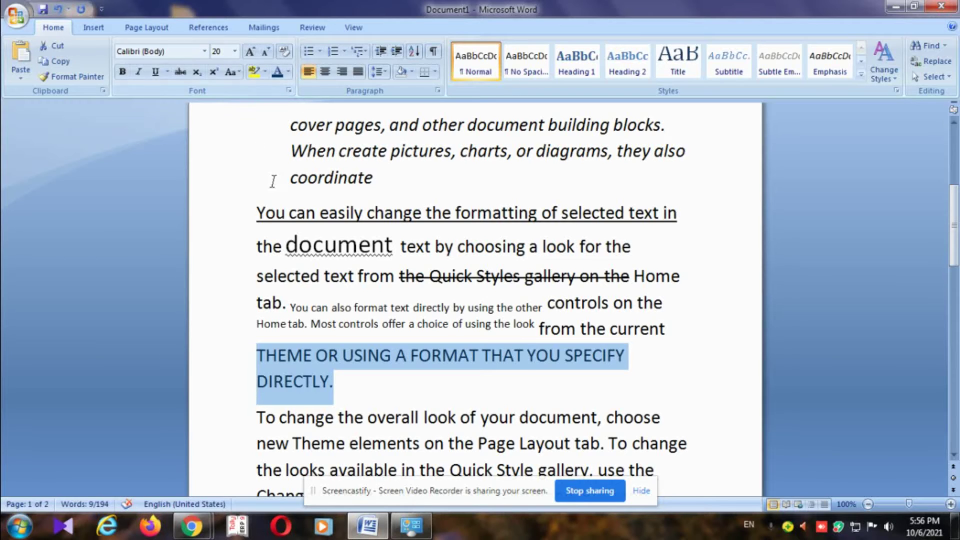
Highlight 'To change the overall look of your document, choose' in pink instead of yellow
{"action": "left_click", "coordinate": [377, 418]}
{"action": "scroll", "coordinate": [347, 376], "scroll_direction": "down", "scroll_amount": 1}
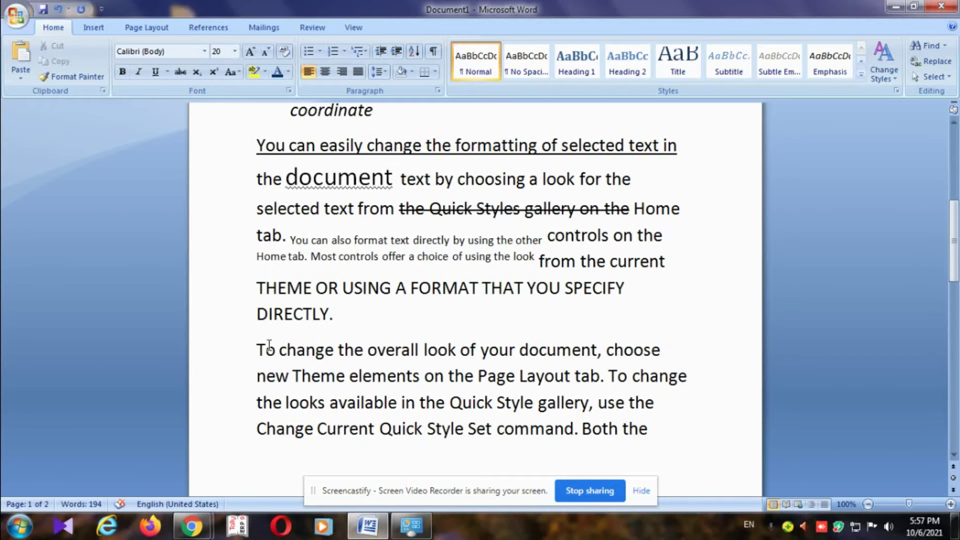
{"action": "left_click_drag", "start_coordinate": [257, 350], "coordinate": [665, 347]}
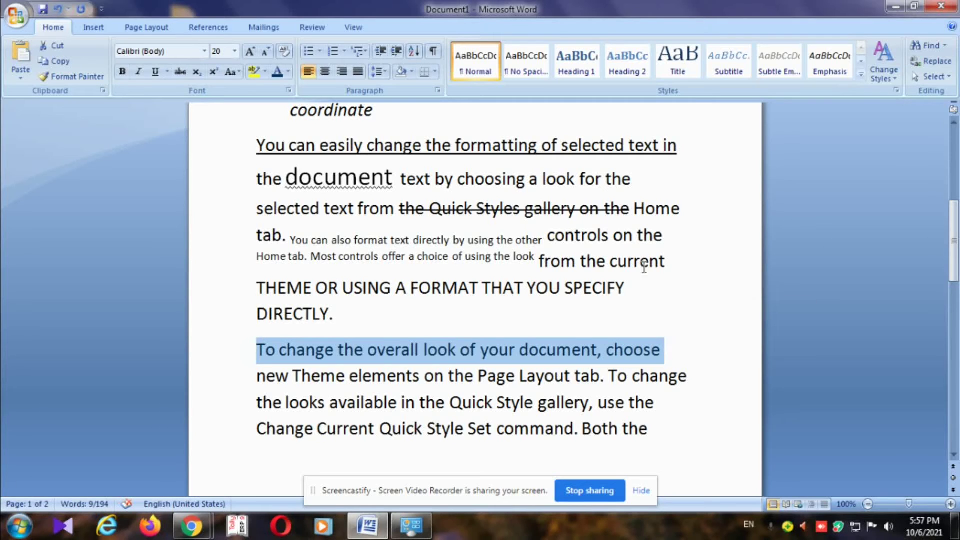
{"action": "left_click", "coordinate": [256, 74]}
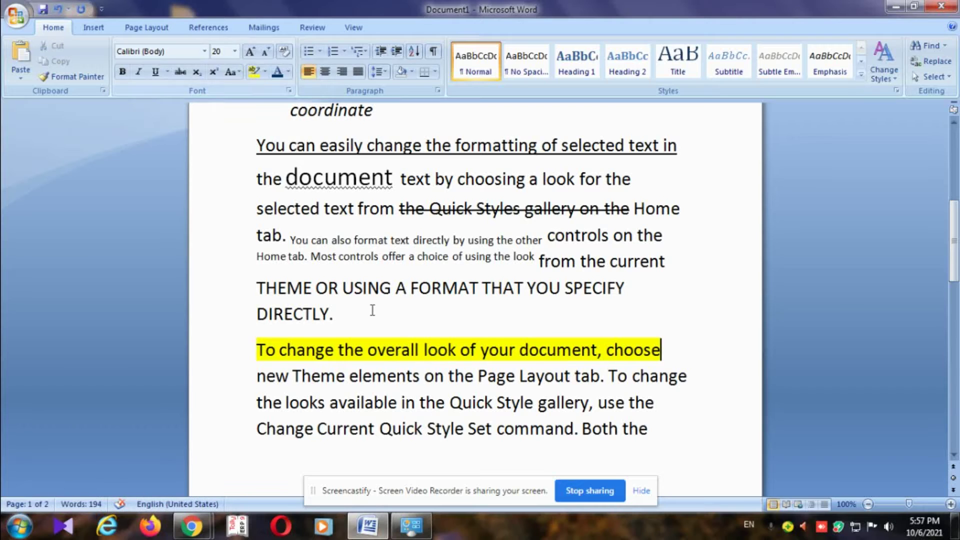
{"action": "left_click", "coordinate": [400, 334]}
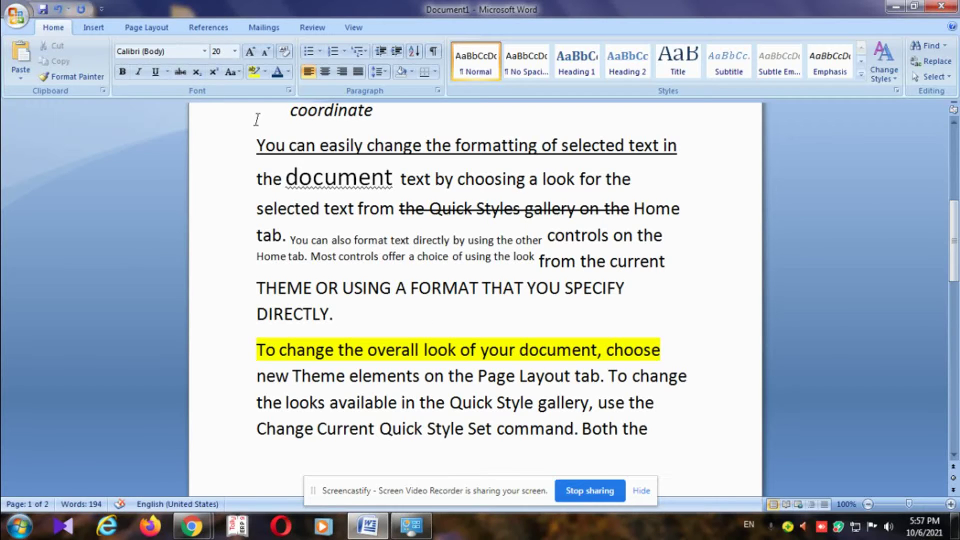
{"action": "left_click", "coordinate": [265, 72]}
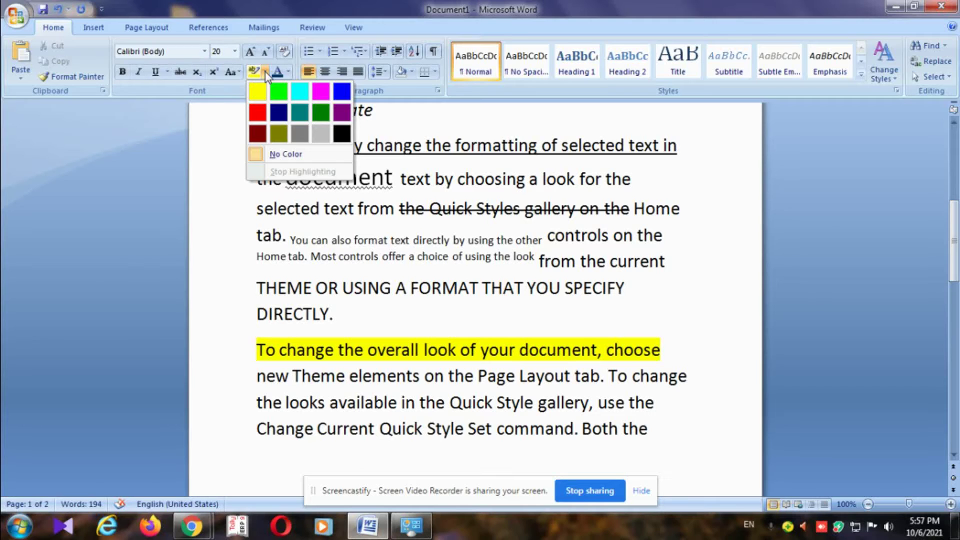
{"action": "left_click", "coordinate": [323, 96]}
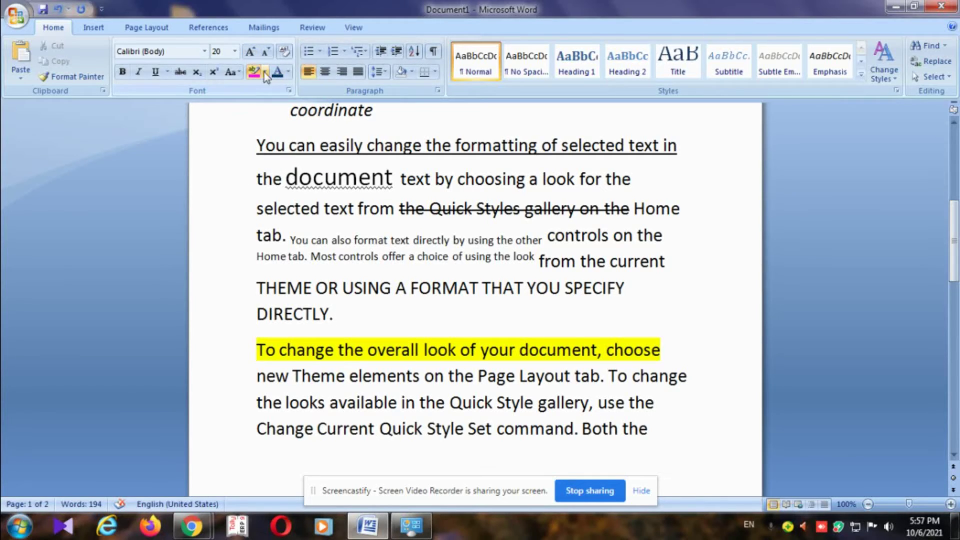
{"action": "left_click_drag", "start_coordinate": [257, 350], "coordinate": [662, 350]}
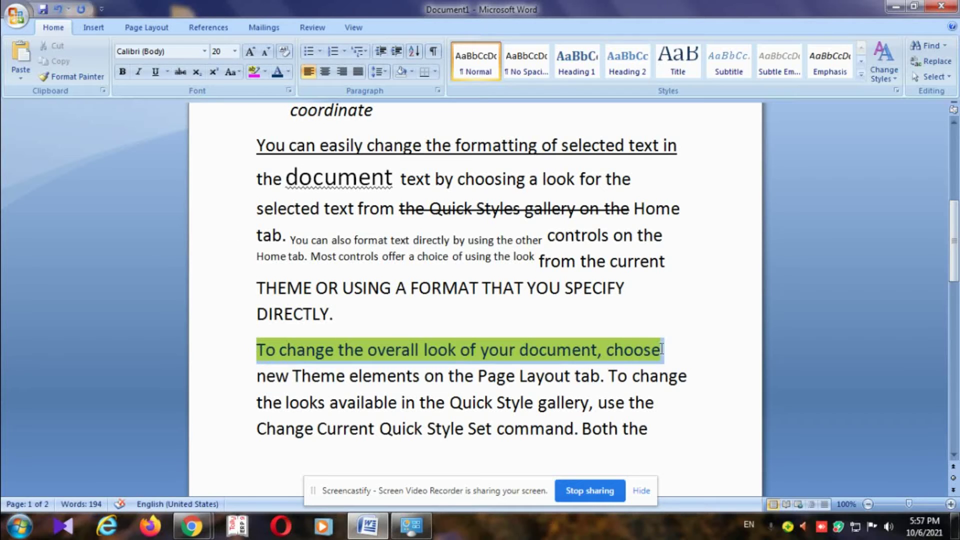
{"action": "left_click", "coordinate": [254, 71]}
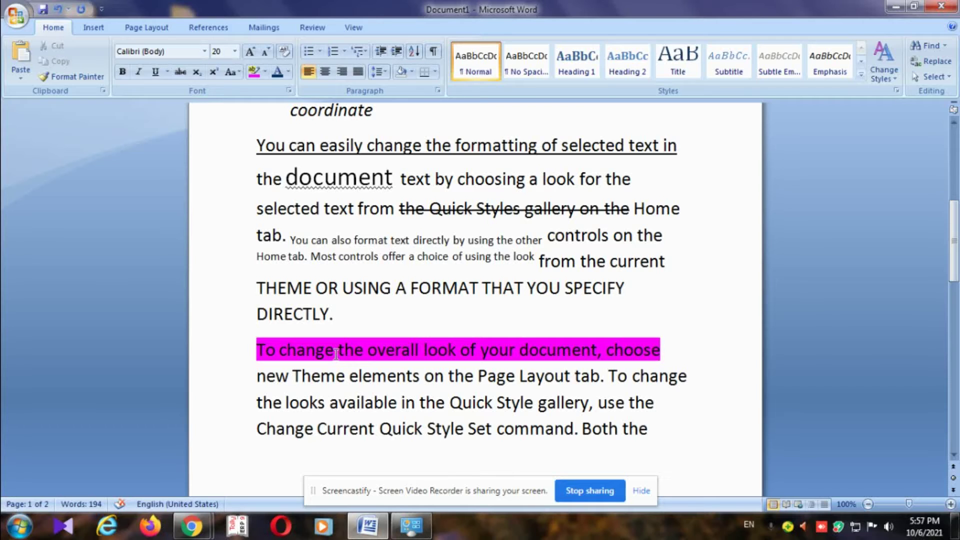
{"action": "left_click", "coordinate": [287, 76]}
Colour the small sentence 'You can also format text directly by using the other' red
{"action": "left_click", "coordinate": [338, 225]}
{"action": "left_click_drag", "start_coordinate": [290, 239], "coordinate": [395, 252]}
{"action": "left_click_drag", "start_coordinate": [509, 250], "coordinate": [542, 240]}
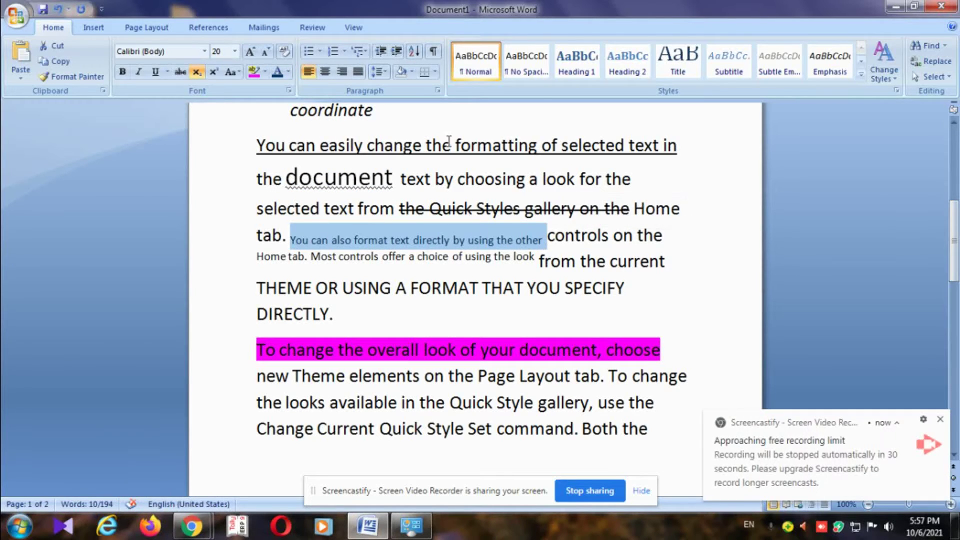
{"action": "left_click", "coordinate": [287, 71]}
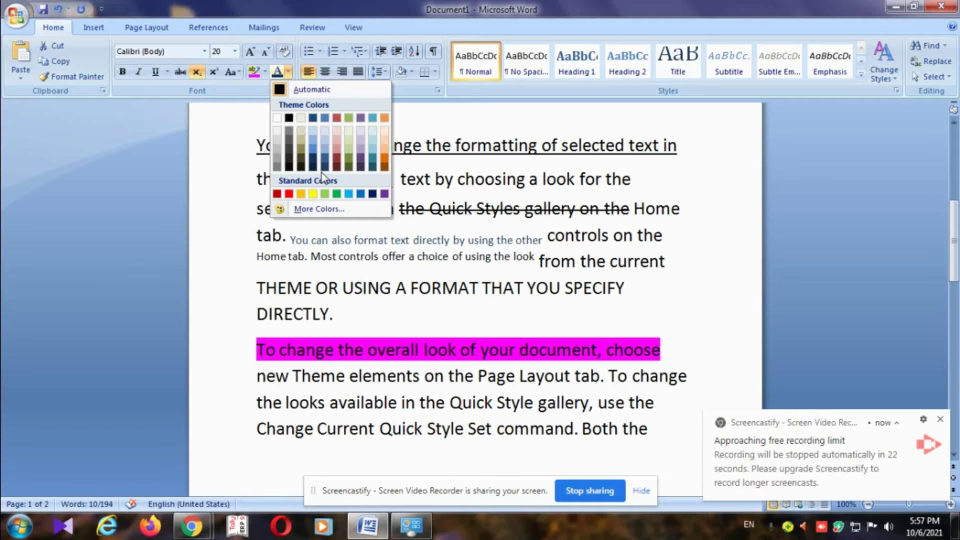
{"action": "left_click", "coordinate": [274, 195]}
{"action": "left_click", "coordinate": [368, 280]}
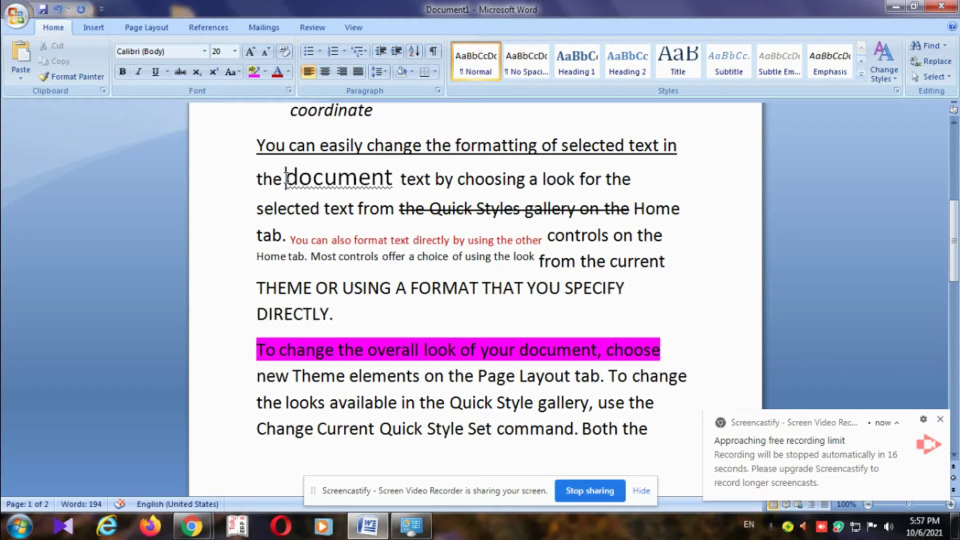
Colour the enlarged word 'document' red
{"action": "left_click_drag", "start_coordinate": [286, 178], "coordinate": [393, 178]}
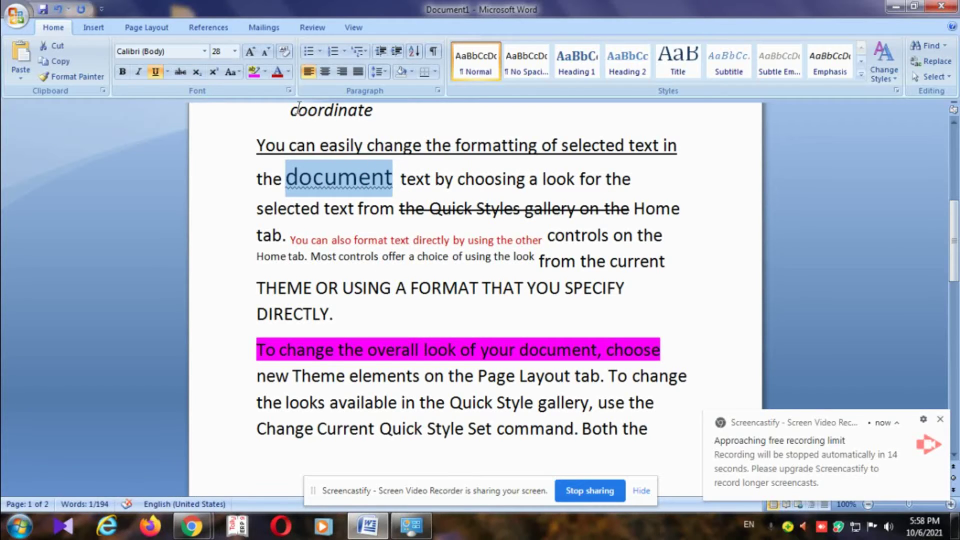
{"action": "left_click", "coordinate": [277, 71]}
{"action": "left_click", "coordinate": [392, 208]}
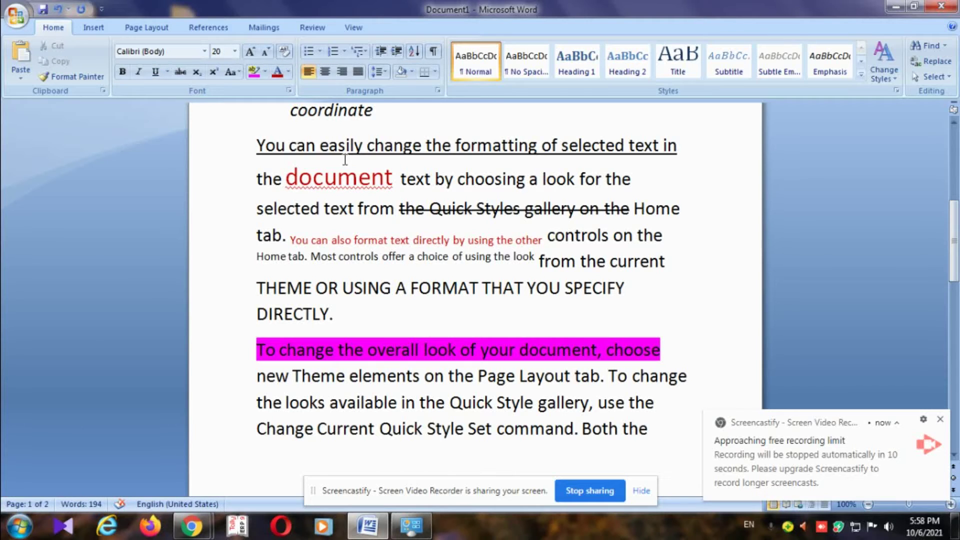
{"action": "left_click_drag", "start_coordinate": [392, 179], "coordinate": [358, 172]}
{"action": "left_click", "coordinate": [408, 188]}
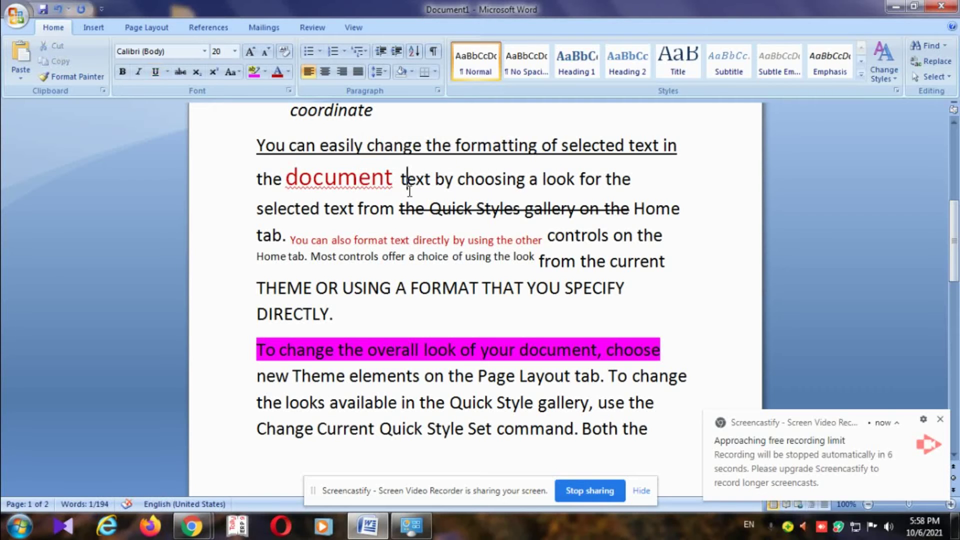
{"action": "scroll", "coordinate": [405, 189], "scroll_direction": "down", "scroll_amount": 2}
Start a bulleted list on the empty line using checkmark bullets
{"action": "scroll", "coordinate": [400, 194], "scroll_direction": "down", "scroll_amount": 2}
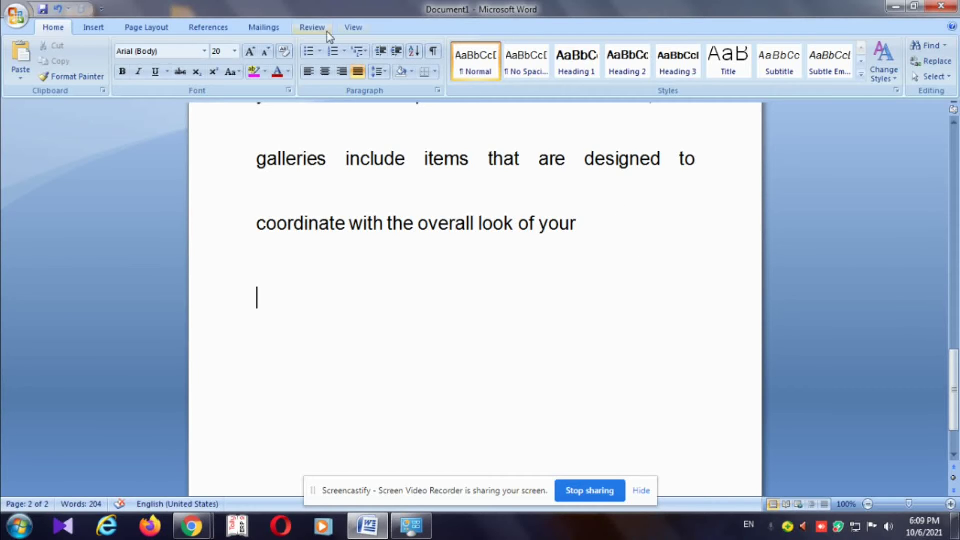
{"action": "left_click", "coordinate": [307, 51]}
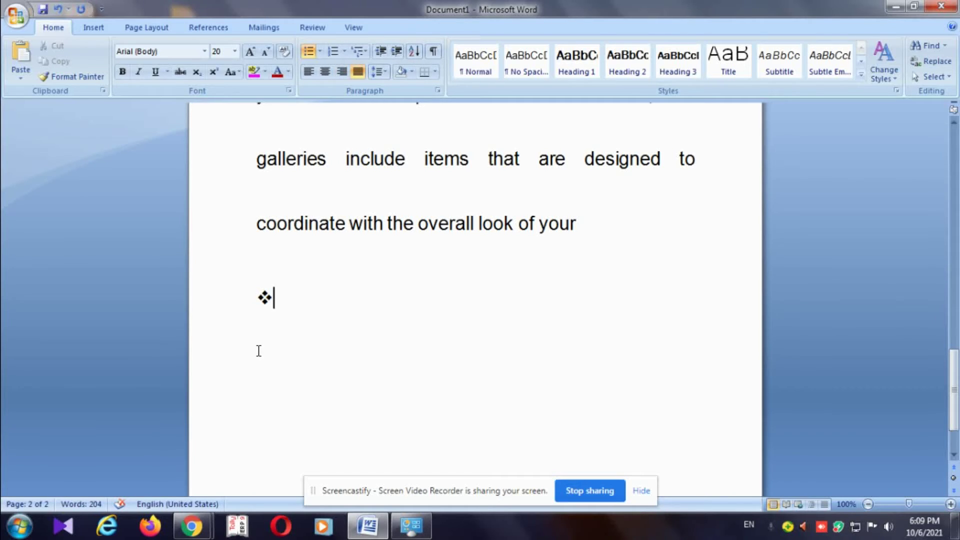
{"action": "left_click", "coordinate": [320, 52]}
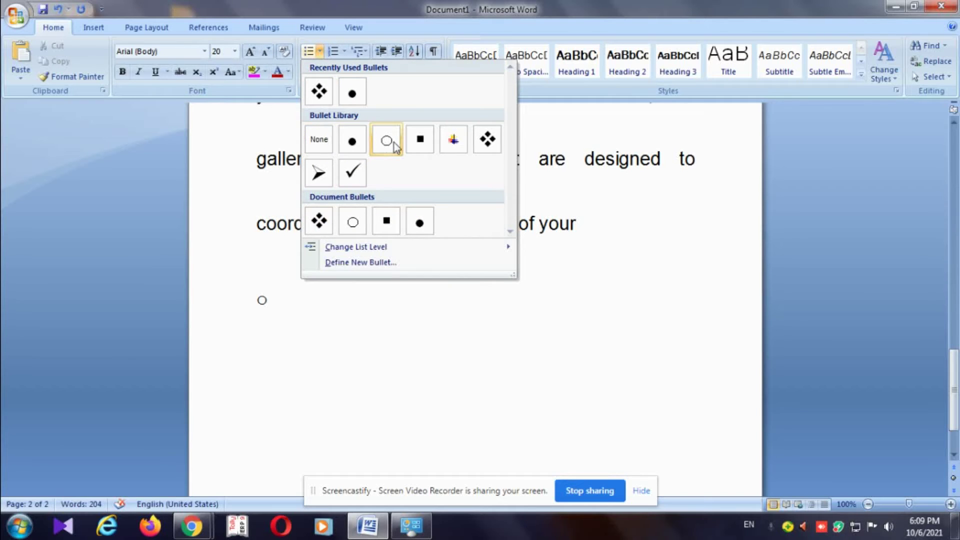
{"action": "left_click", "coordinate": [353, 172]}
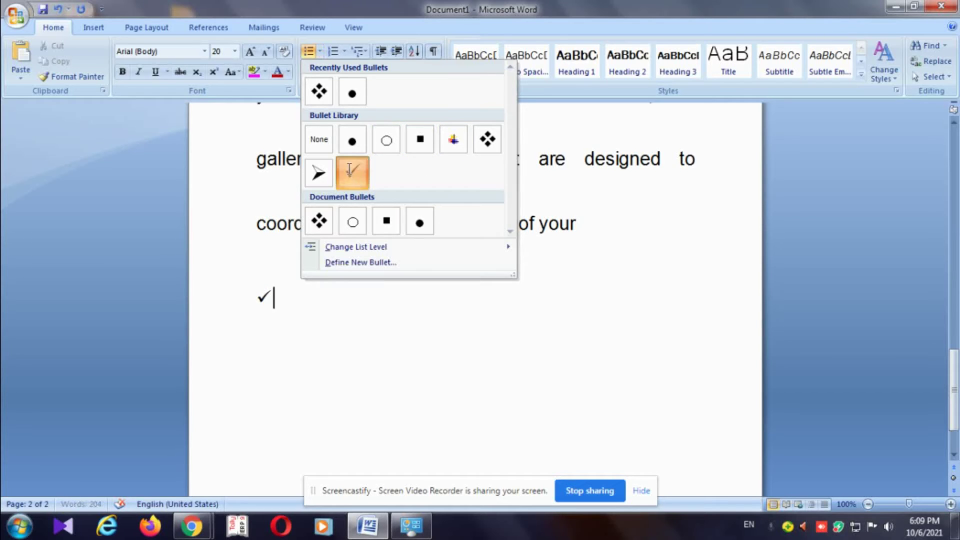
Type the list items ram, nandha and jai, each autocapitalized
{"action": "type", "text": "ra"}
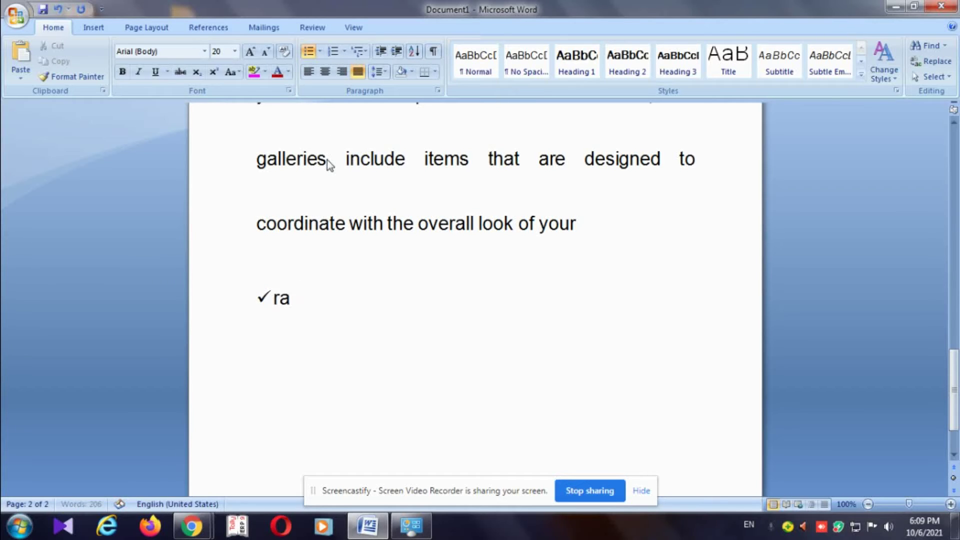
{"action": "type", "text": "m"}
{"action": "key", "text": "Return"}
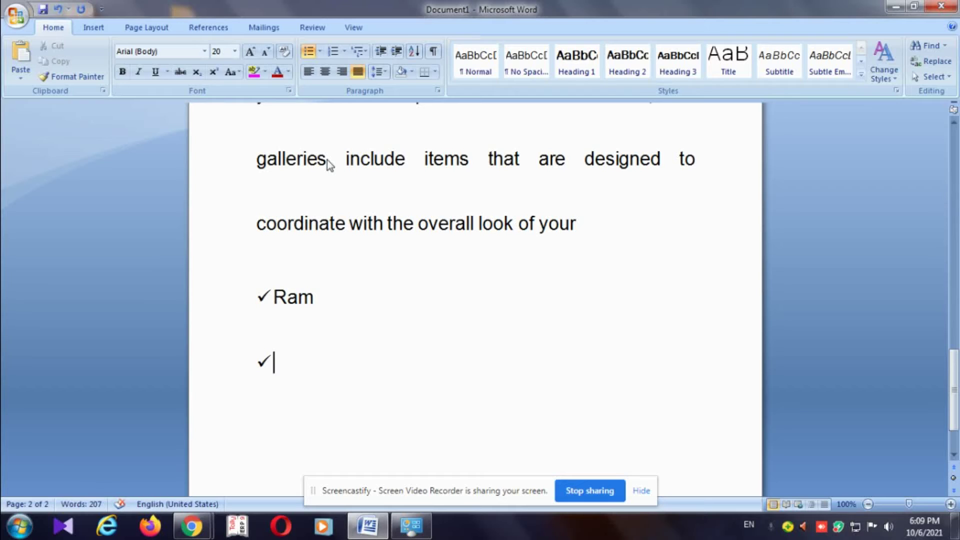
{"action": "type", "text": "nan"}
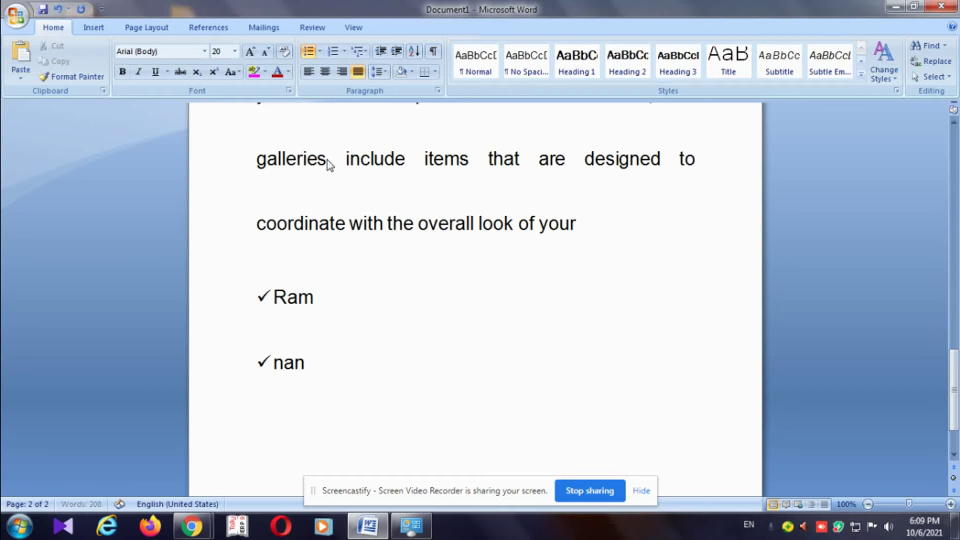
{"action": "type", "text": "dha"}
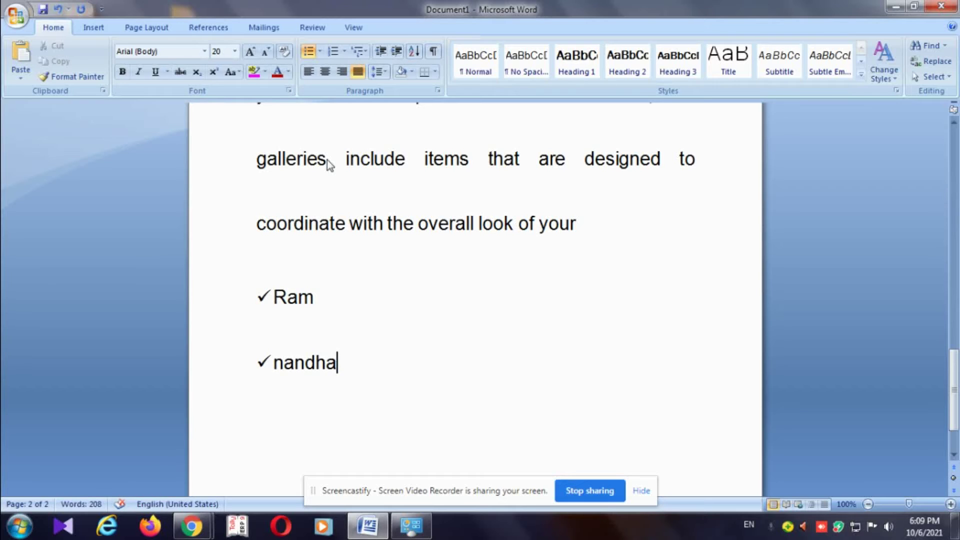
{"action": "key", "text": "Return"}
{"action": "type", "text": "ja"}
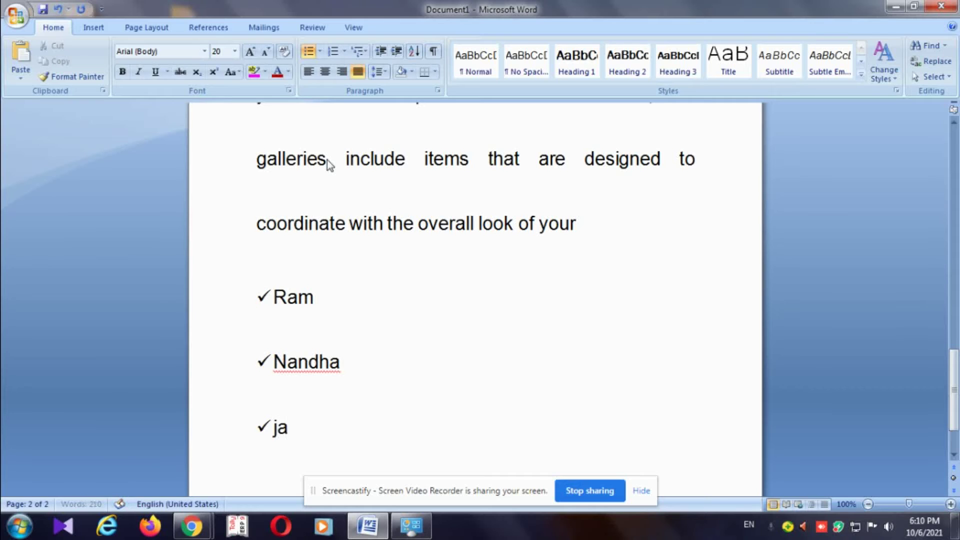
{"action": "type", "text": "i"}
{"action": "key", "text": "Return"}
{"action": "scroll", "coordinate": [296, 149], "scroll_direction": "up", "scroll_amount": 1}
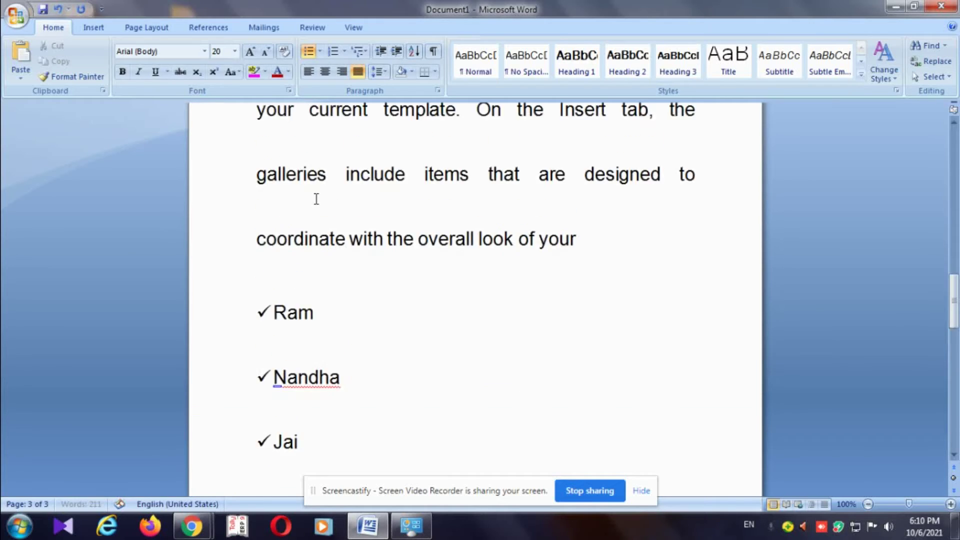
Replace the checkmark bullets on Ram, Nandha, Jai with 1., 2., 3. numbering
{"action": "left_click_drag", "start_coordinate": [325, 333], "coordinate": [238, 321]}
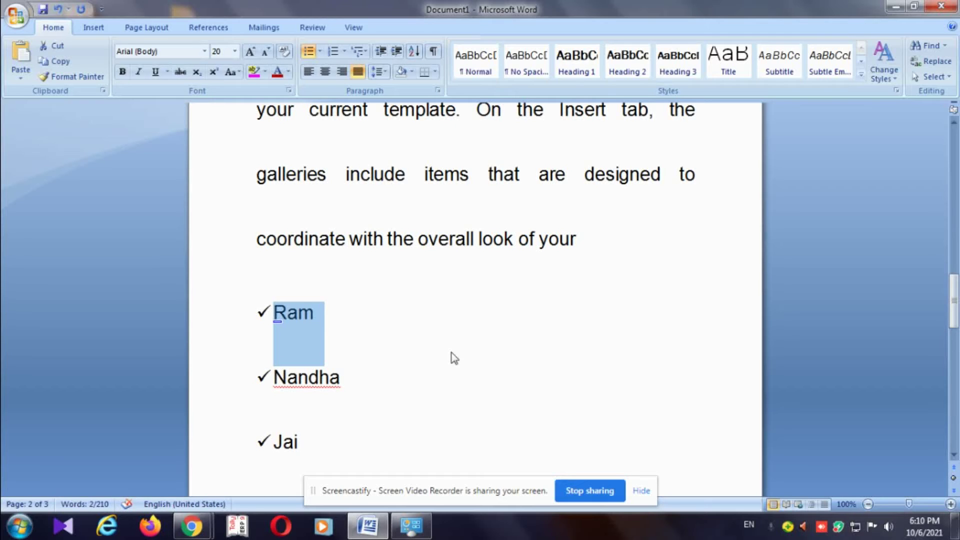
{"action": "left_click", "coordinate": [418, 332]}
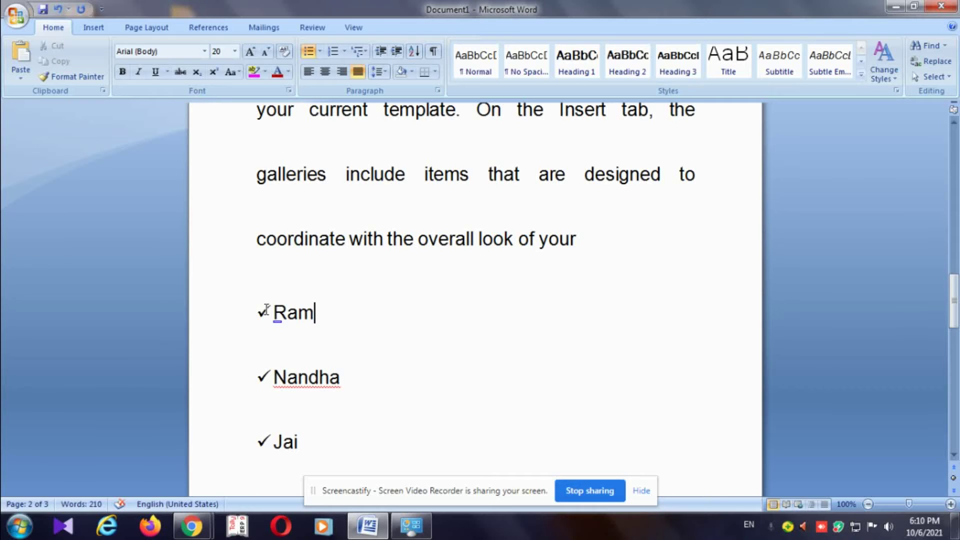
{"action": "scroll", "coordinate": [291, 440], "scroll_direction": "down", "scroll_amount": 1}
{"action": "left_click", "coordinate": [318, 377]}
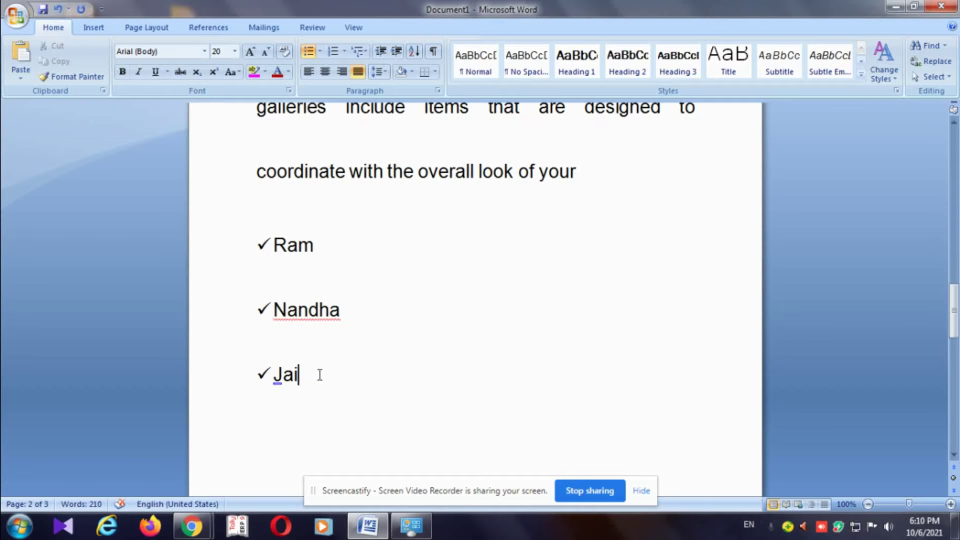
{"action": "left_click", "coordinate": [344, 51]}
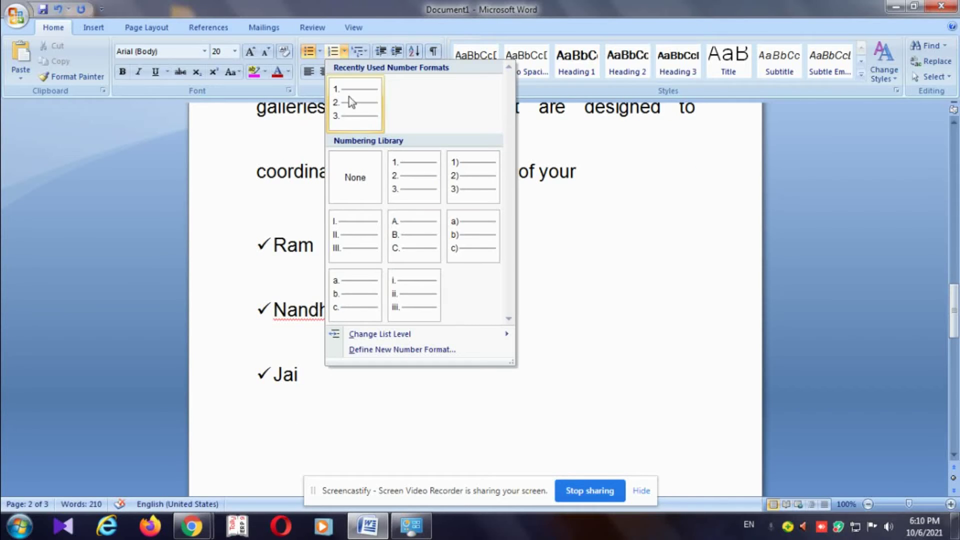
{"action": "left_click", "coordinate": [352, 107]}
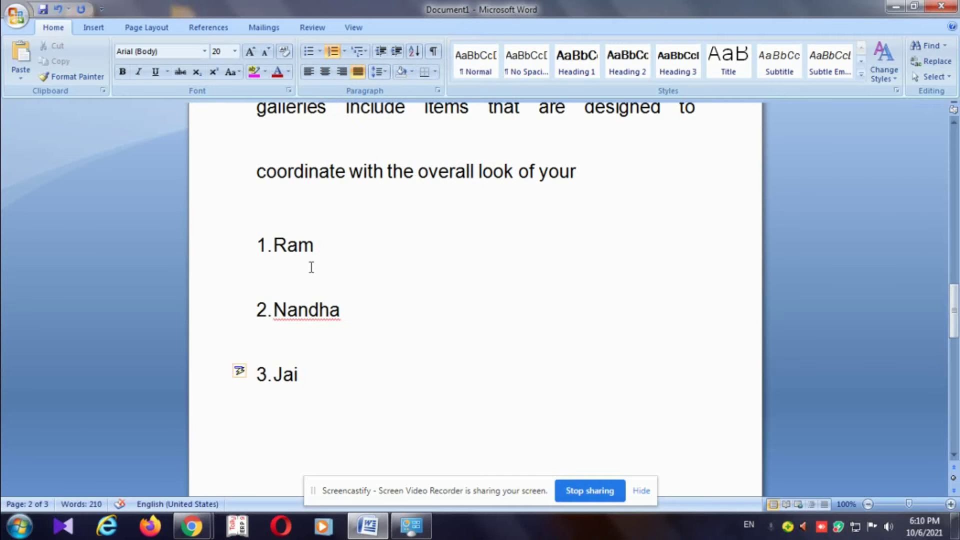
{"action": "left_click", "coordinate": [266, 245]}
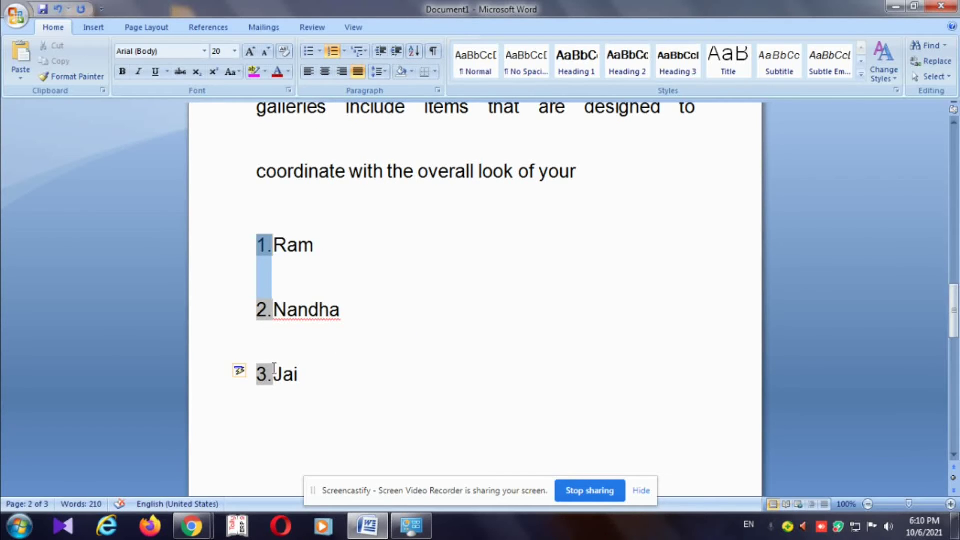
{"action": "left_click", "coordinate": [341, 309]}
{"action": "left_click", "coordinate": [319, 51]}
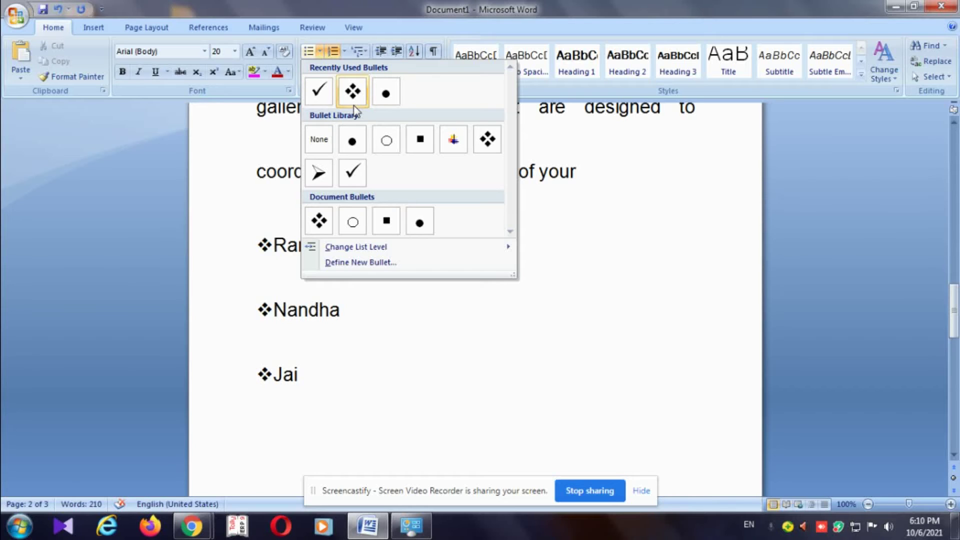
{"action": "left_click", "coordinate": [580, 285]}
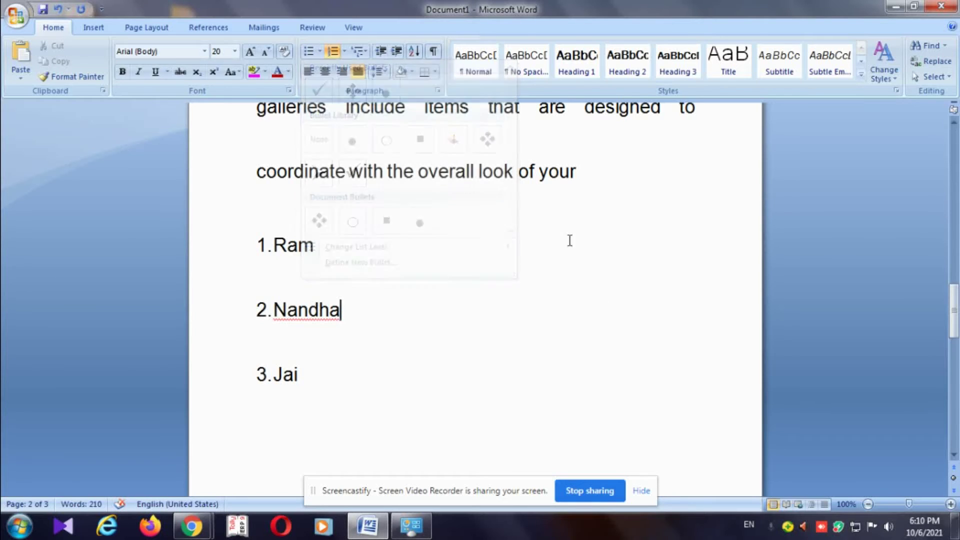
{"action": "left_click", "coordinate": [344, 51]}
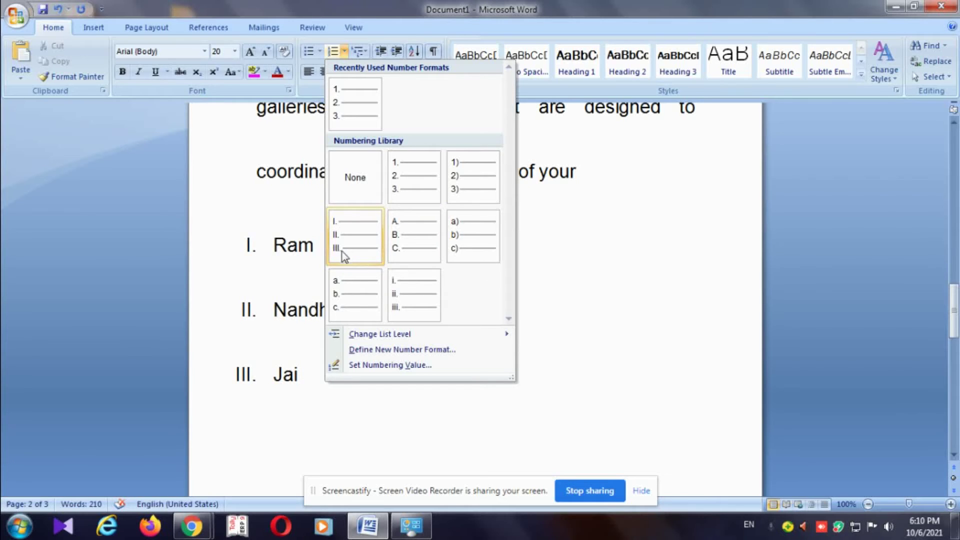
{"action": "left_click", "coordinate": [323, 308]}
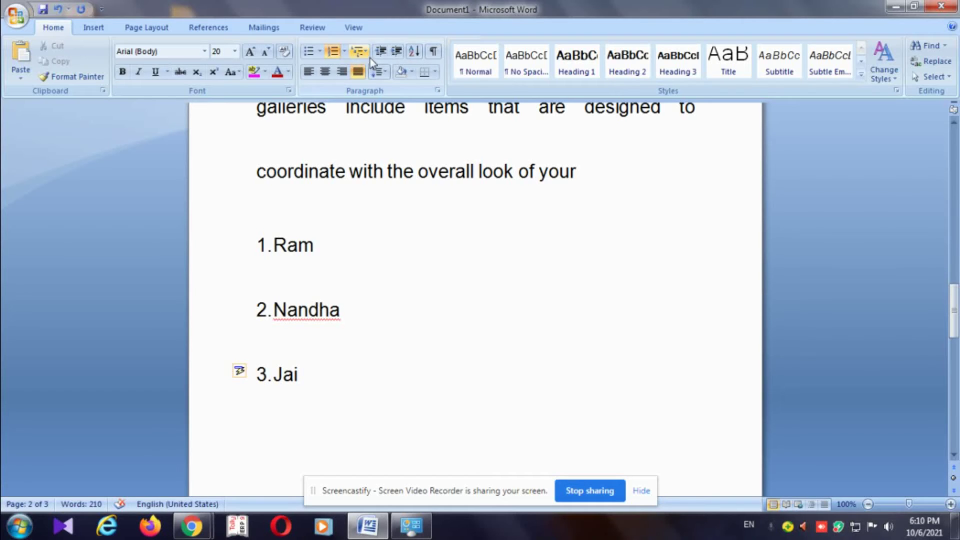
Apply the Chapter 1 Heading multilevel list to Ram, Nandha, Jai after trying Article/Section
{"action": "left_click_drag", "start_coordinate": [274, 245], "coordinate": [349, 375]}
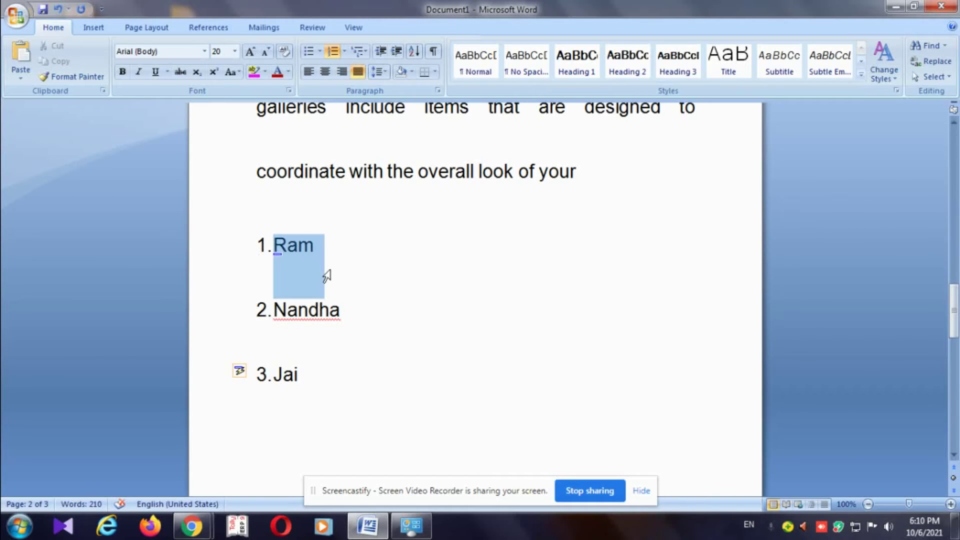
{"action": "left_click", "coordinate": [366, 52]}
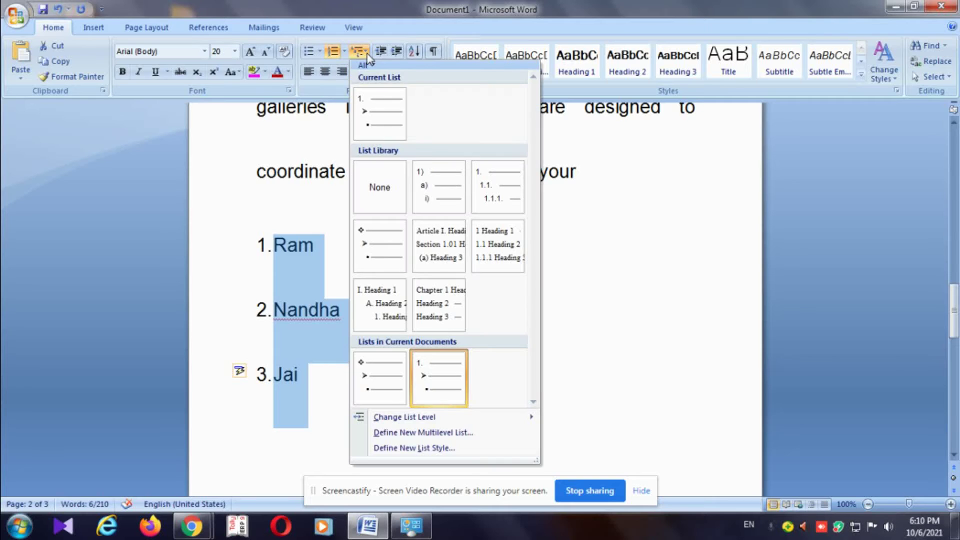
{"action": "left_click", "coordinate": [379, 123]}
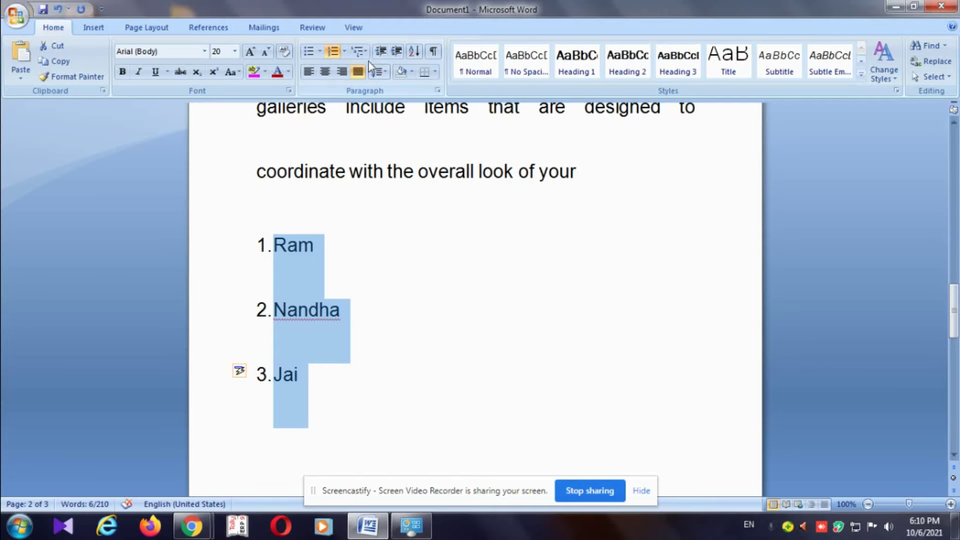
{"action": "left_click", "coordinate": [365, 52]}
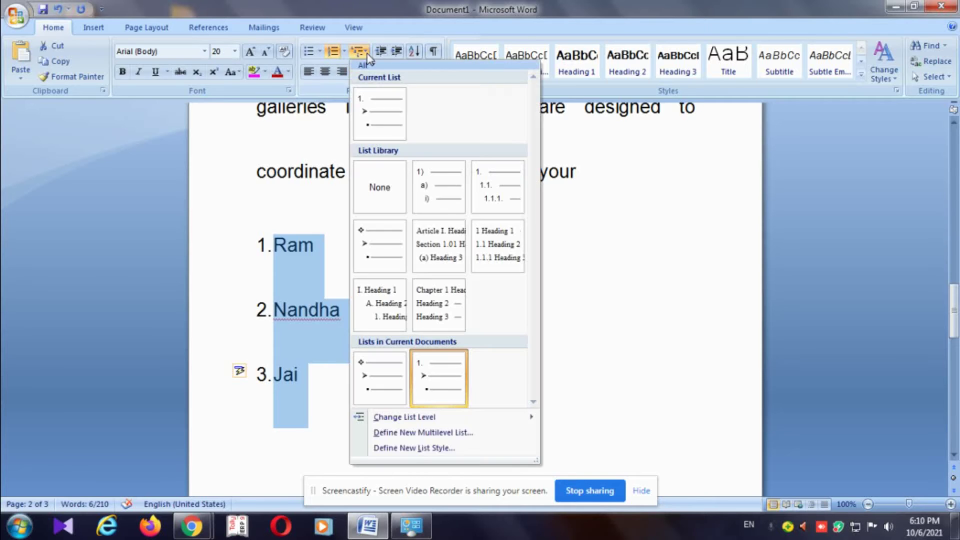
{"action": "left_click", "coordinate": [446, 233]}
{"action": "left_click", "coordinate": [417, 258]}
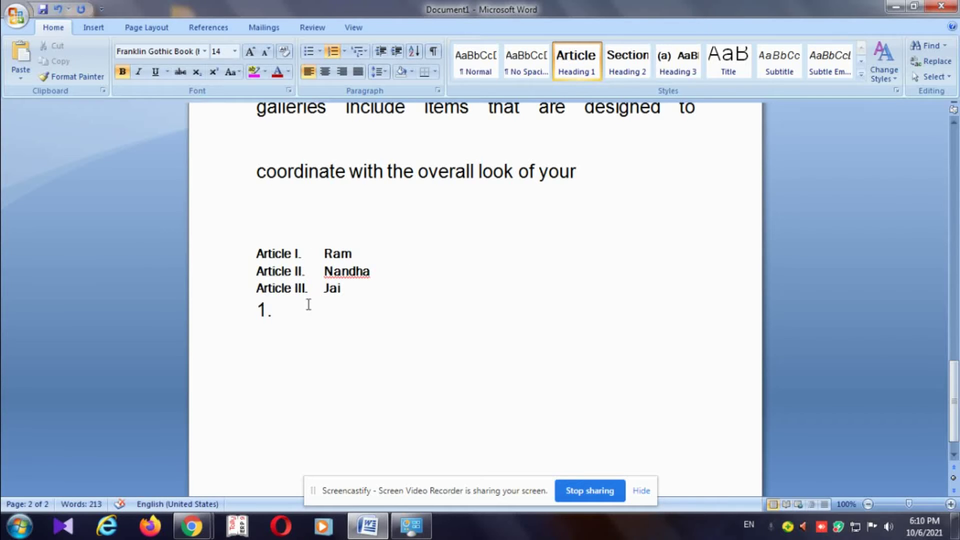
{"action": "left_click", "coordinate": [368, 50]}
{"action": "mouse_move", "coordinate": [438, 303]}
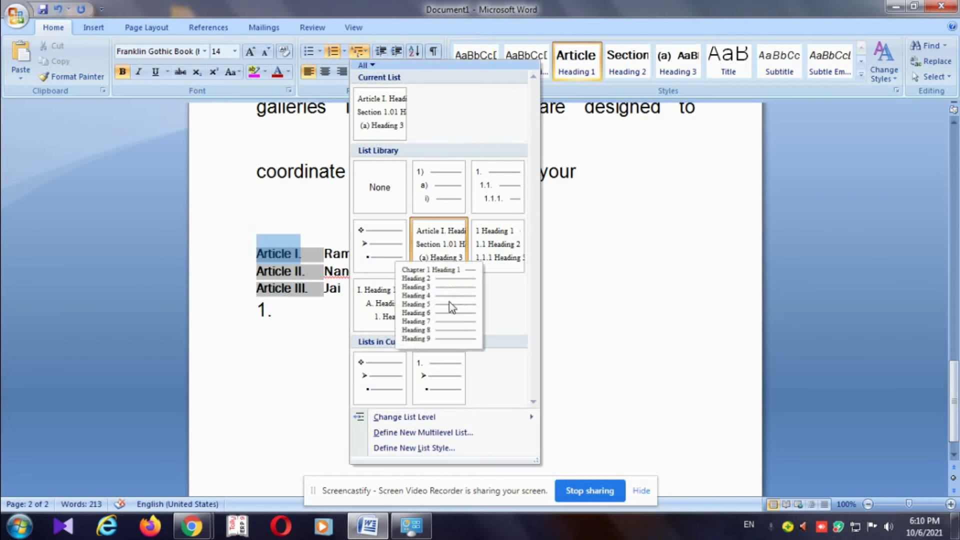
{"action": "left_click", "coordinate": [434, 317]}
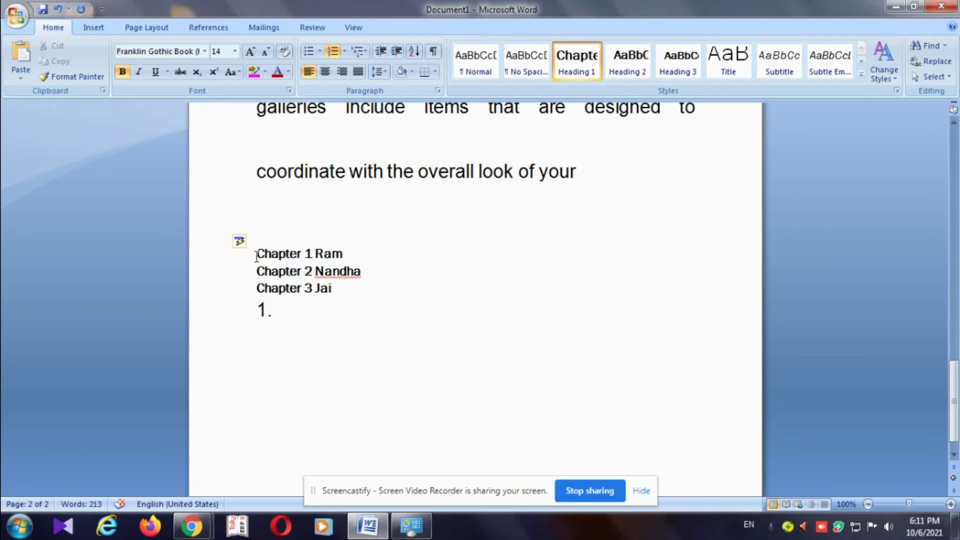
Adjust Increase/Decrease Indent until the Chapter 1–3 lines sit one indent step right
{"action": "left_click_drag", "start_coordinate": [295, 255], "coordinate": [312, 294]}
{"action": "key", "text": "Tab"}
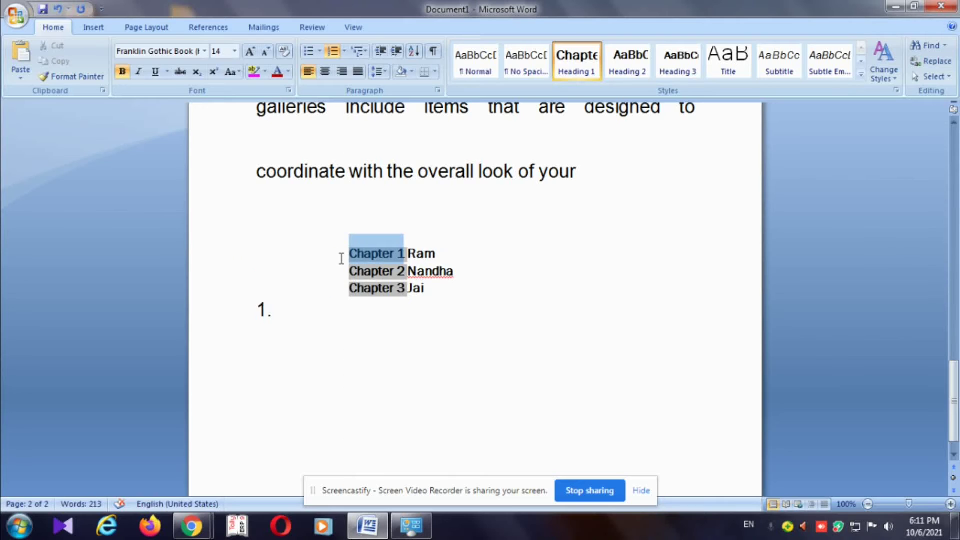
{"action": "left_click", "coordinate": [342, 258]}
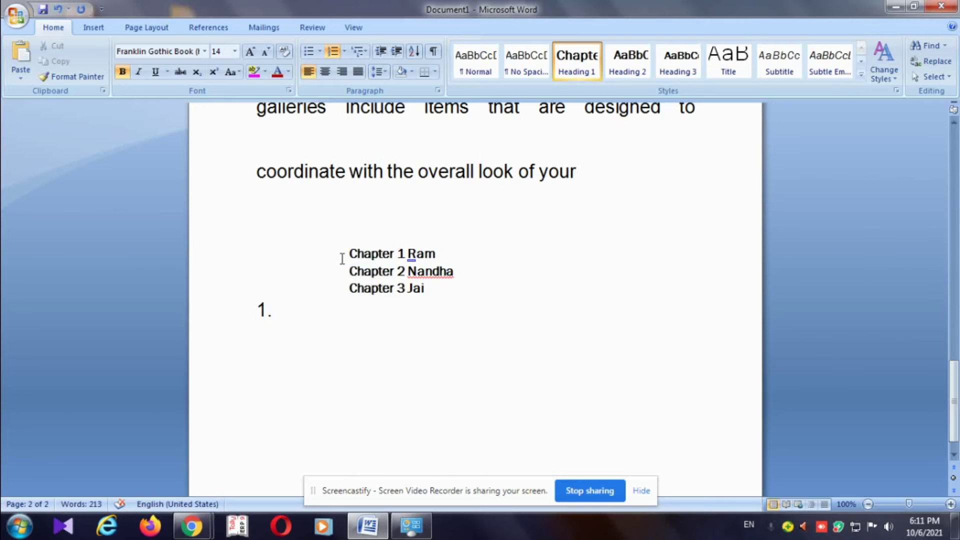
{"action": "left_click", "coordinate": [381, 51]}
{"action": "left_click_drag", "start_coordinate": [382, 254], "coordinate": [418, 254]}
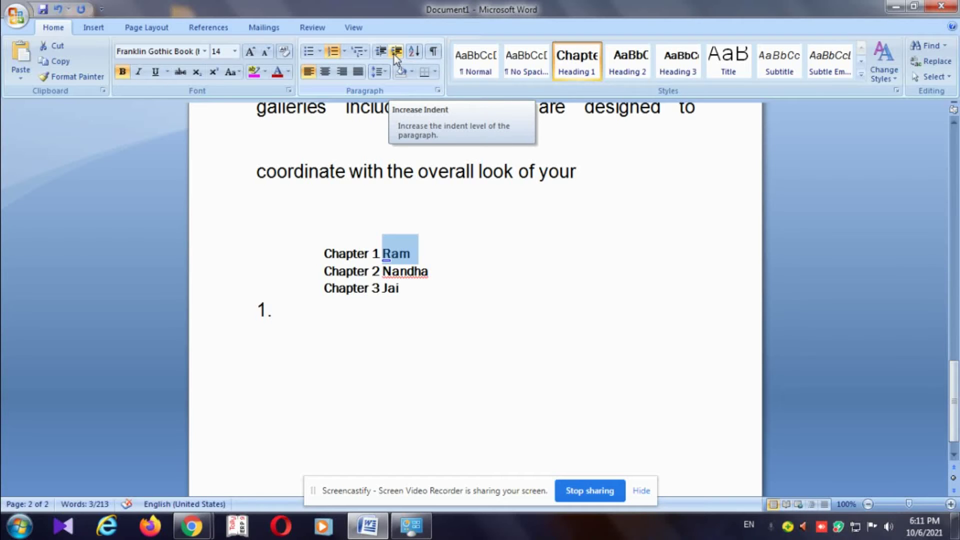
{"action": "left_click", "coordinate": [394, 55]}
{"action": "left_click", "coordinate": [394, 55]}
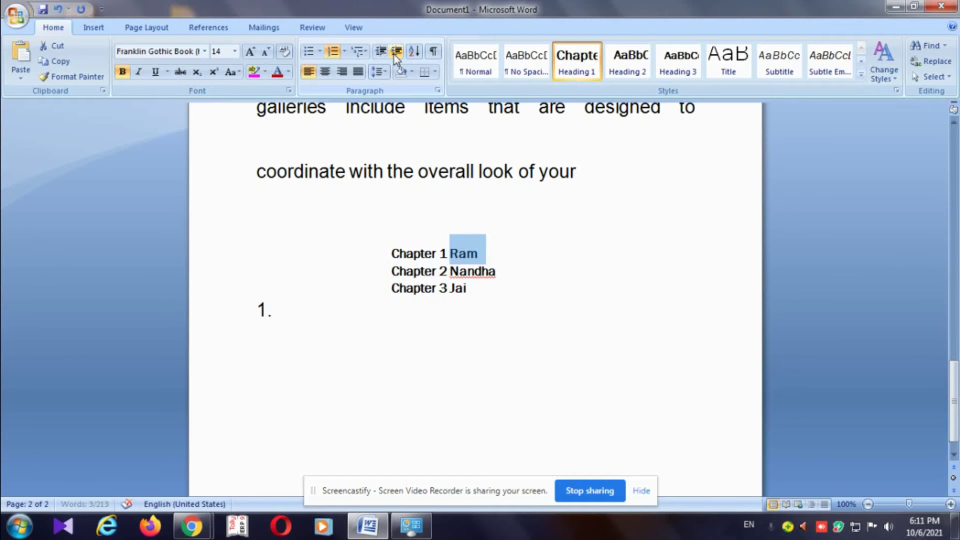
{"action": "left_click", "coordinate": [394, 54]}
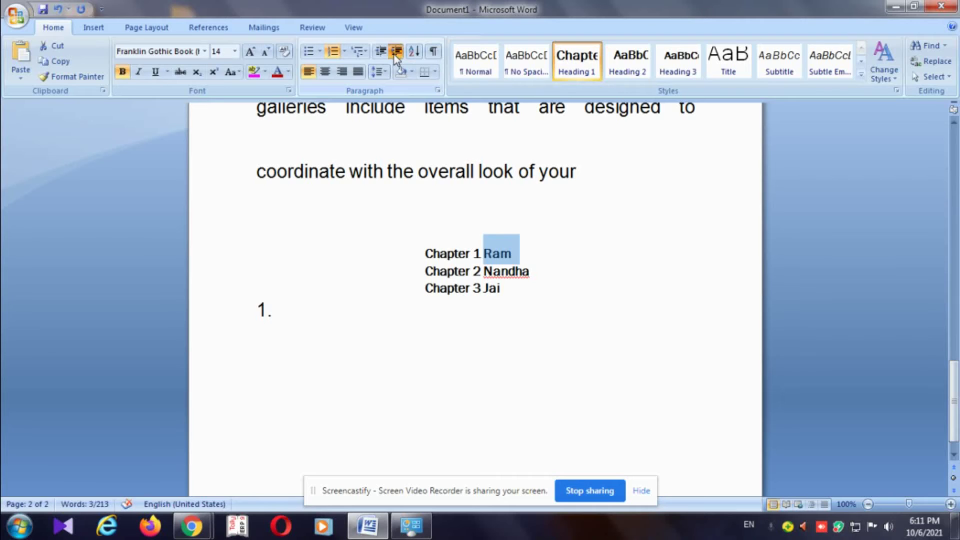
{"action": "left_click", "coordinate": [394, 55]}
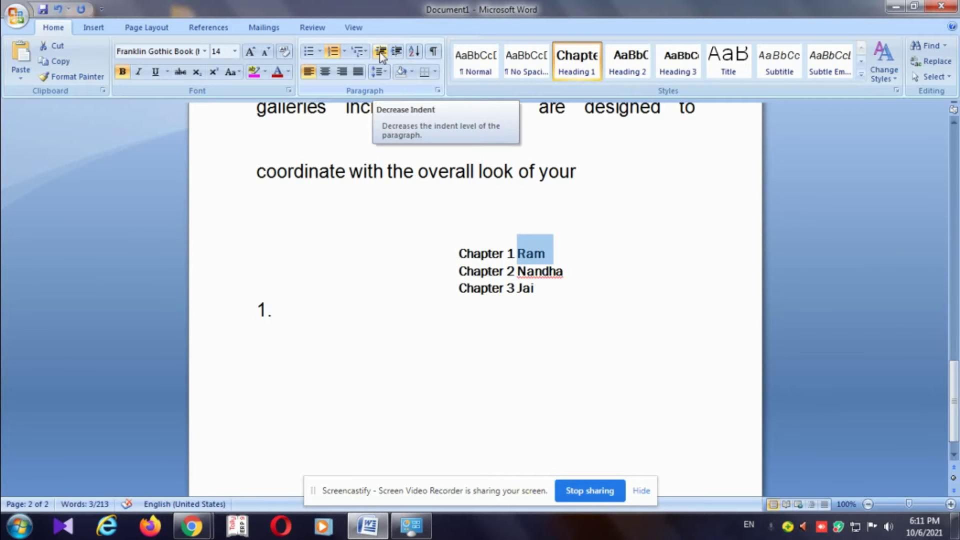
{"action": "left_click", "coordinate": [379, 52]}
{"action": "left_click", "coordinate": [379, 51]}
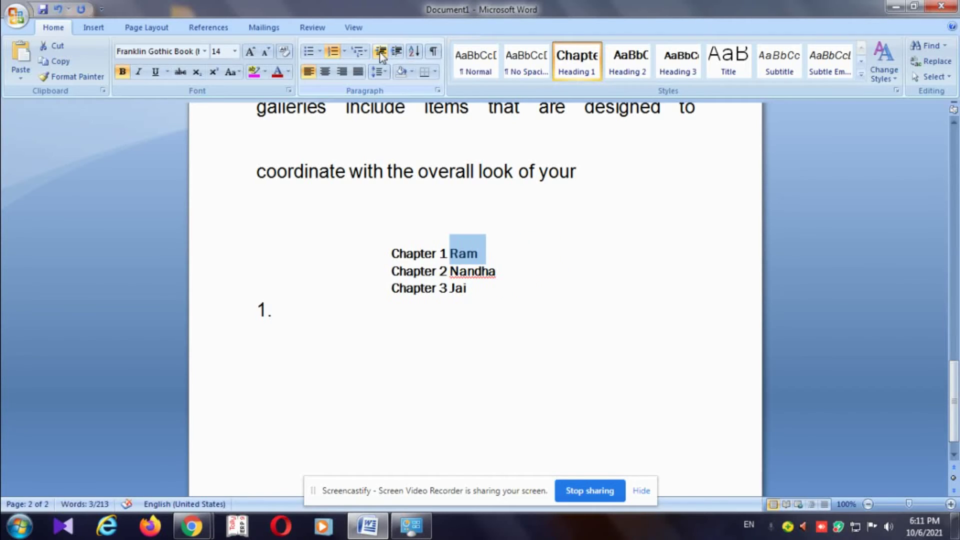
{"action": "left_click", "coordinate": [380, 52]}
{"action": "left_click", "coordinate": [380, 52]}
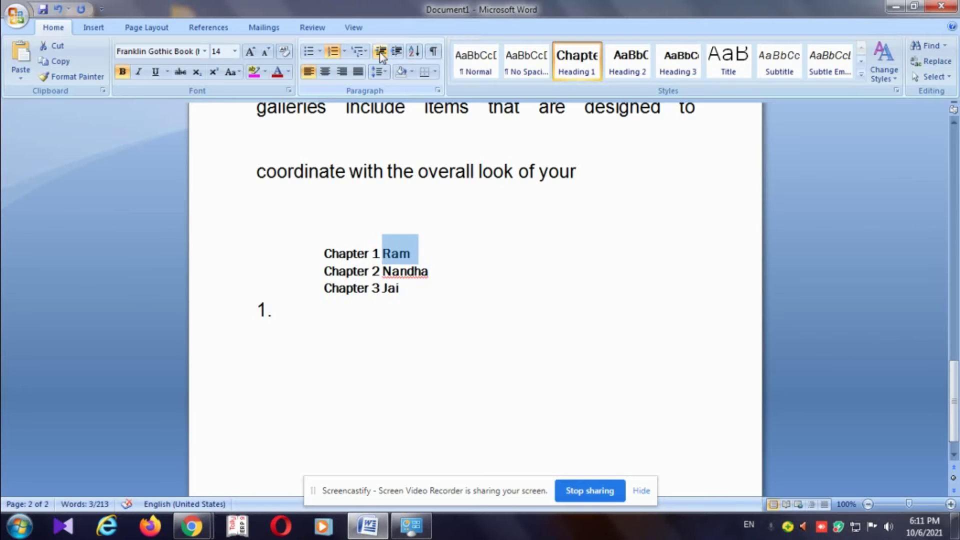
Try sorting the chapter lines by date, then dismiss Word's 'no valid records' message
{"action": "left_click", "coordinate": [413, 52]}
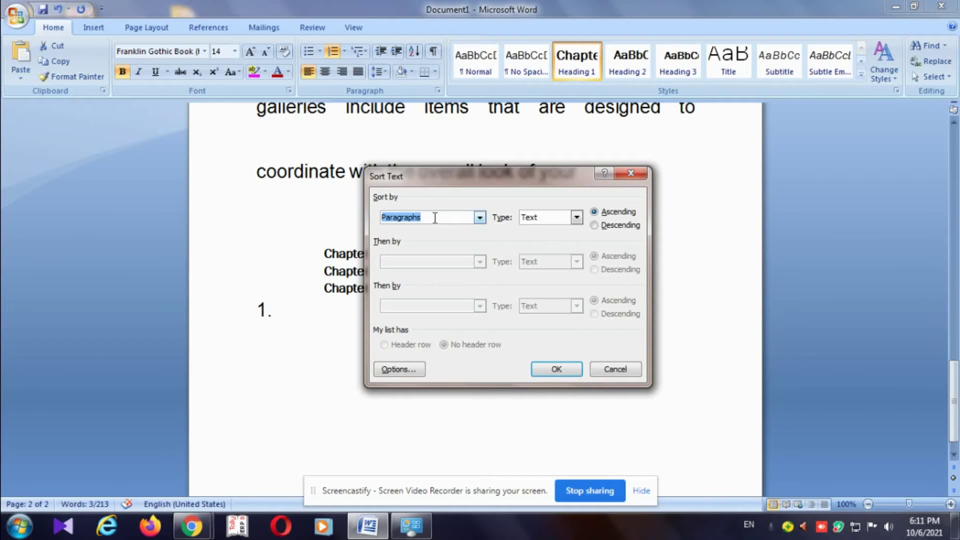
{"action": "left_click", "coordinate": [578, 217]}
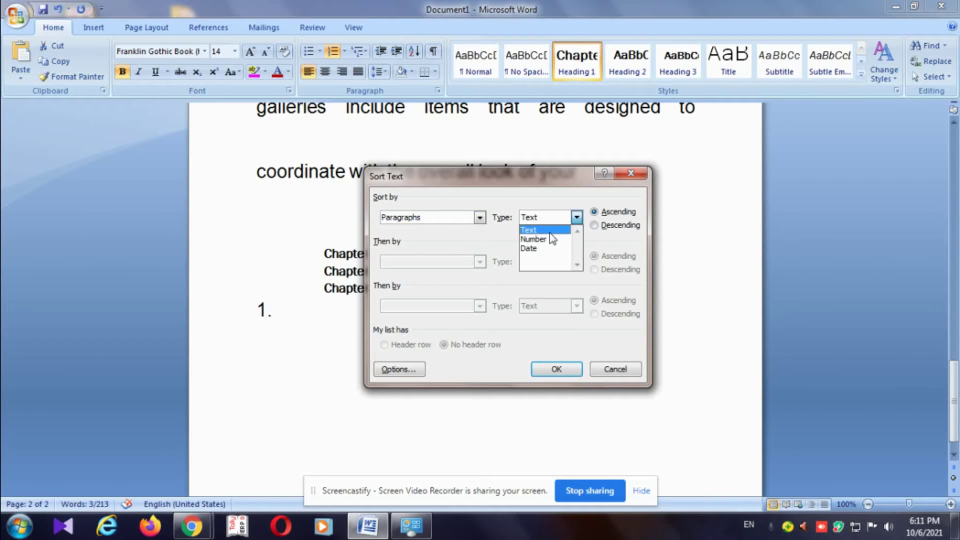
{"action": "left_click", "coordinate": [537, 258]}
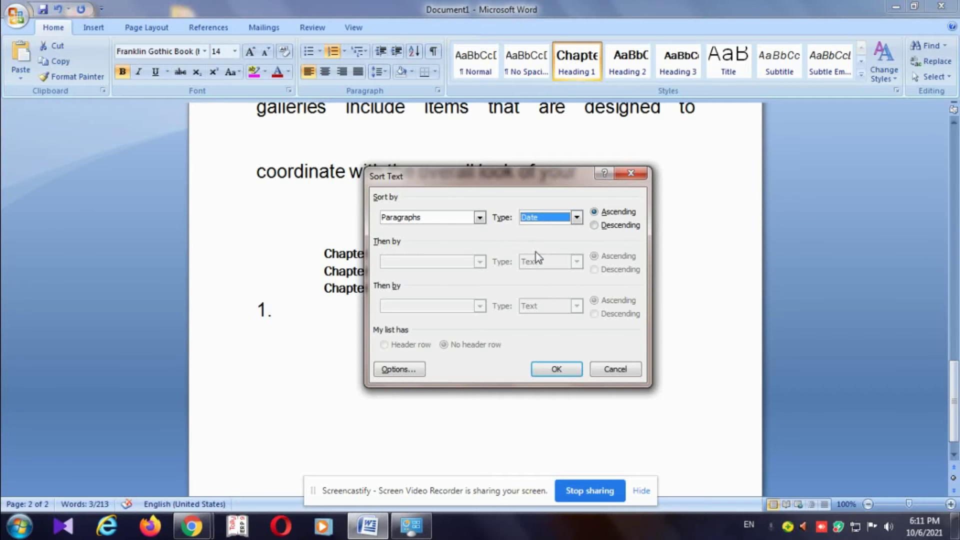
{"action": "left_click", "coordinate": [556, 369]}
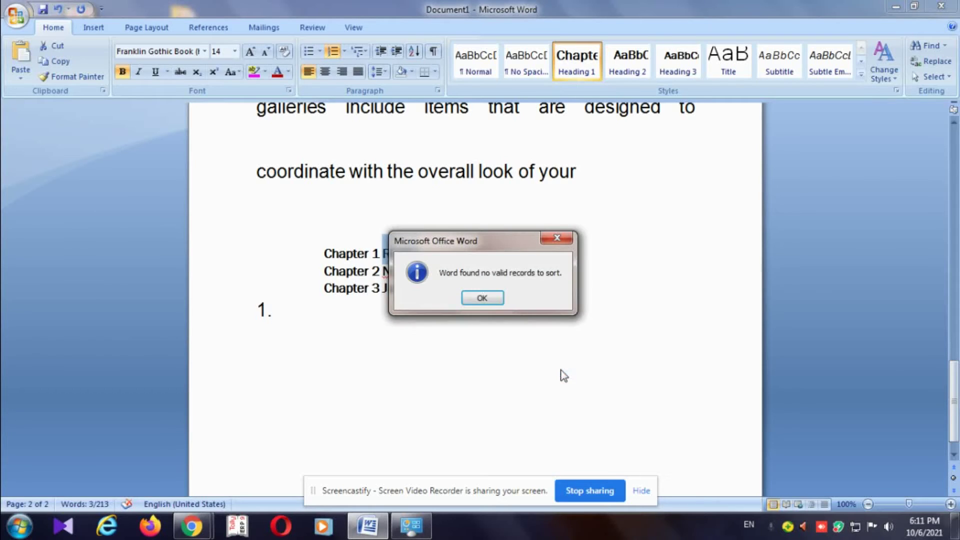
{"action": "left_click", "coordinate": [482, 298]}
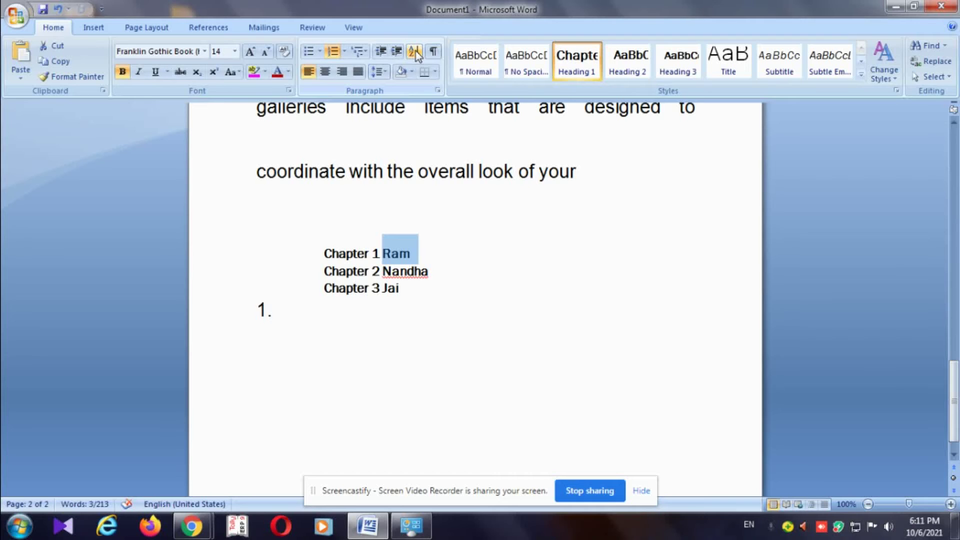
Select the paragraph above the chapter list
{"action": "scroll", "coordinate": [452, 188], "scroll_direction": "up", "scroll_amount": 3}
{"action": "scroll", "coordinate": [465, 250], "scroll_direction": "up", "scroll_amount": 2}
{"action": "scroll", "coordinate": [241, 201], "scroll_direction": "up", "scroll_amount": 1}
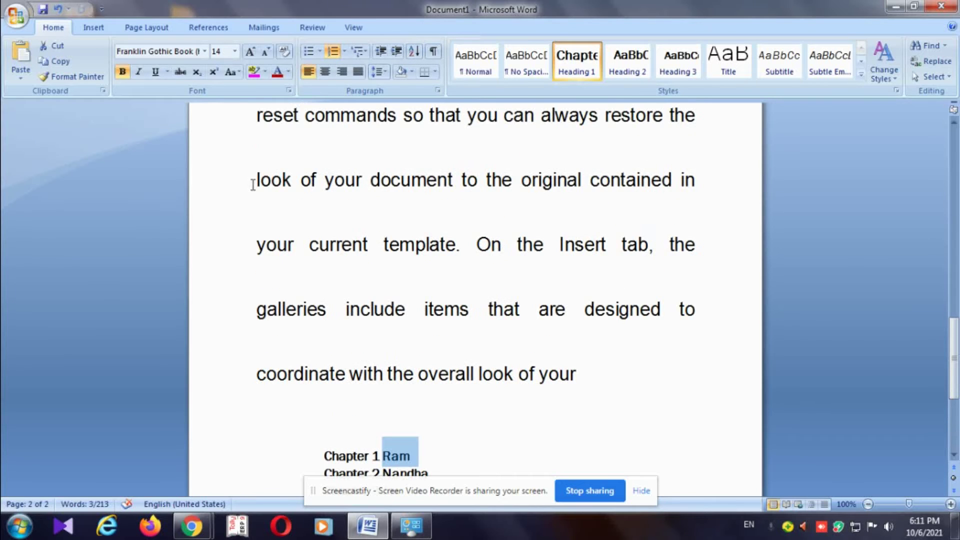
{"action": "left_click_drag", "start_coordinate": [255, 181], "coordinate": [698, 381]}
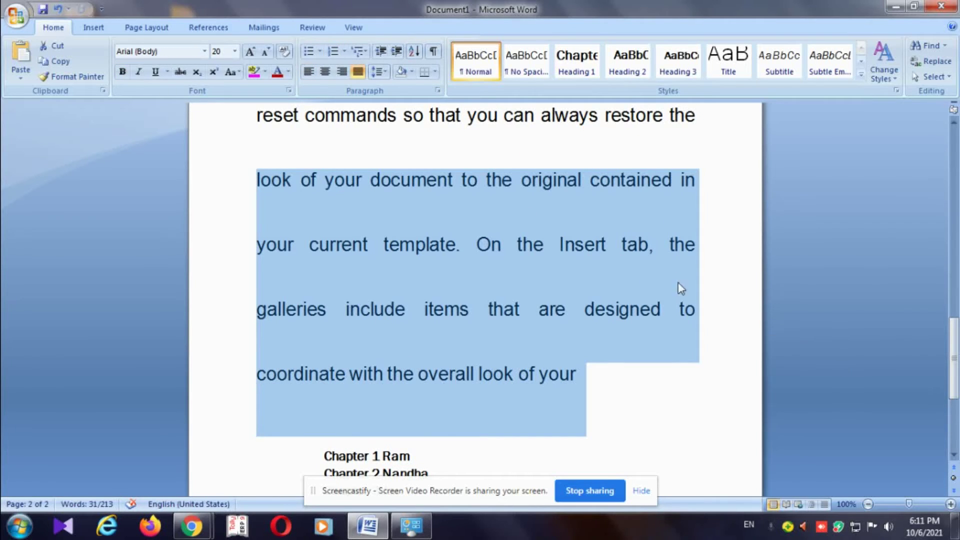
Turn on Show/Hide ¶, then select and deselect the paragraph ending 'look of your'
{"action": "left_click", "coordinate": [433, 52]}
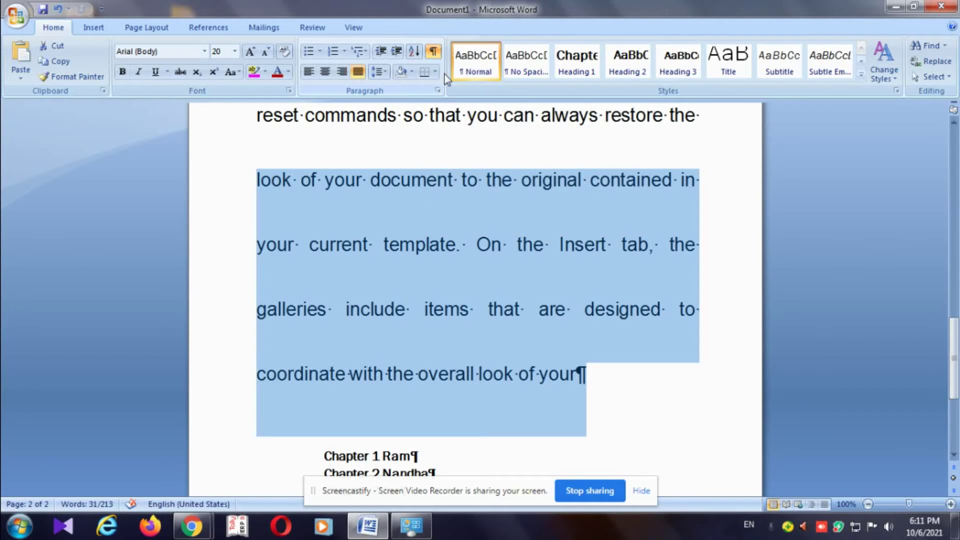
{"action": "left_click", "coordinate": [629, 441]}
{"action": "left_click_drag", "start_coordinate": [594, 376], "coordinate": [270, 207]}
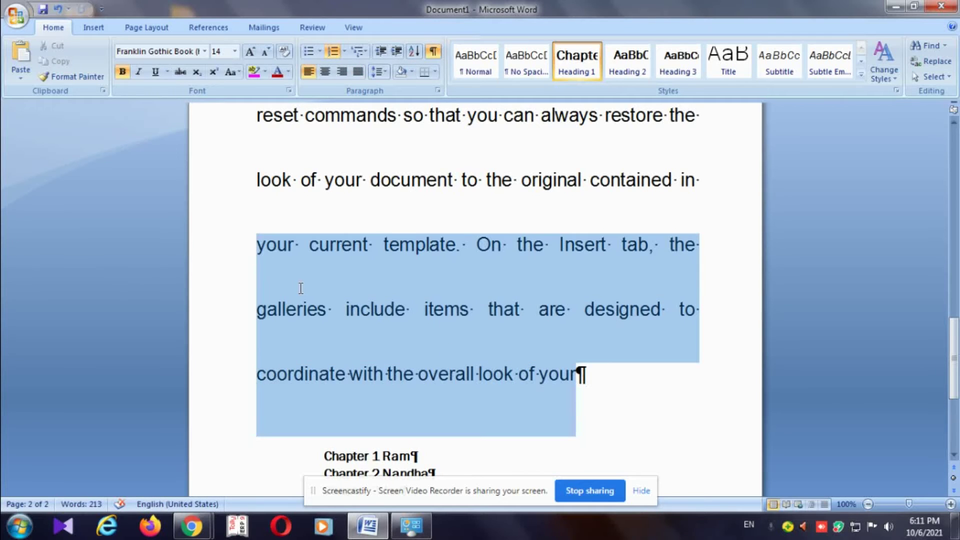
{"action": "left_click", "coordinate": [690, 413]}
Select the names Ram and Nandha, then the paragraph above the chapter list
{"action": "scroll", "coordinate": [607, 364], "scroll_direction": "up", "scroll_amount": 5}
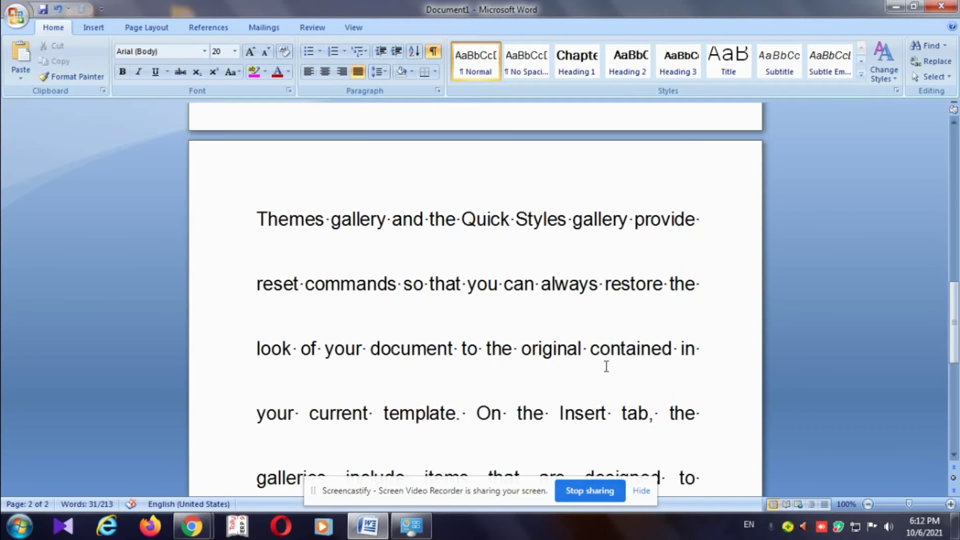
{"action": "scroll", "coordinate": [583, 242], "scroll_direction": "up", "scroll_amount": 3}
{"action": "scroll", "coordinate": [565, 249], "scroll_direction": "up", "scroll_amount": 2}
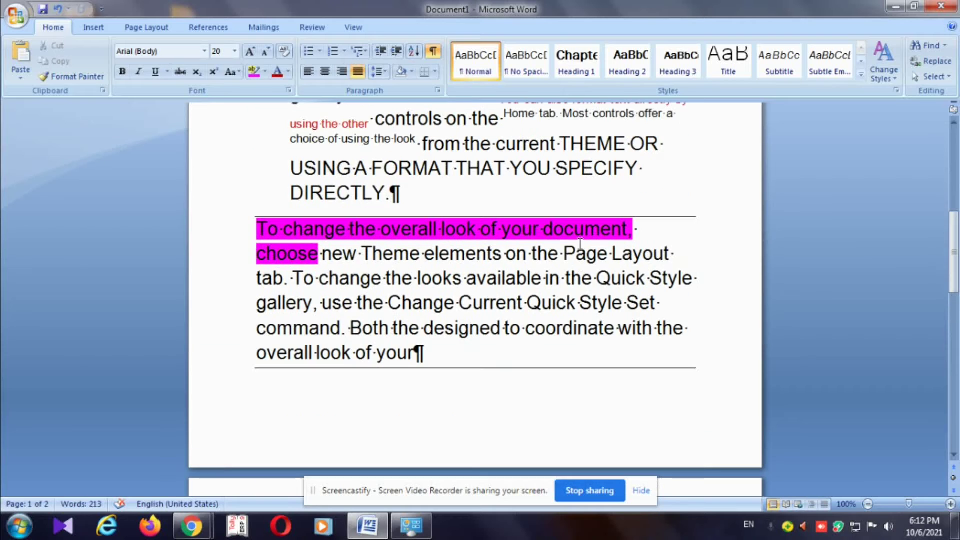
{"action": "scroll", "coordinate": [450, 279], "scroll_direction": "down", "scroll_amount": 4}
{"action": "scroll", "coordinate": [484, 318], "scroll_direction": "down", "scroll_amount": 3}
{"action": "scroll", "coordinate": [484, 317], "scroll_direction": "down", "scroll_amount": 3}
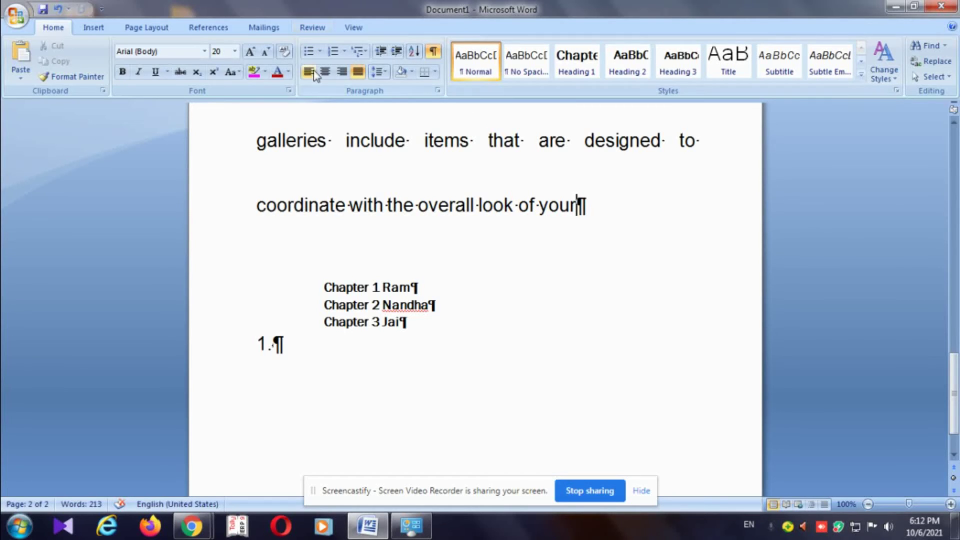
{"action": "left_click_drag", "start_coordinate": [381, 270], "coordinate": [436, 314]}
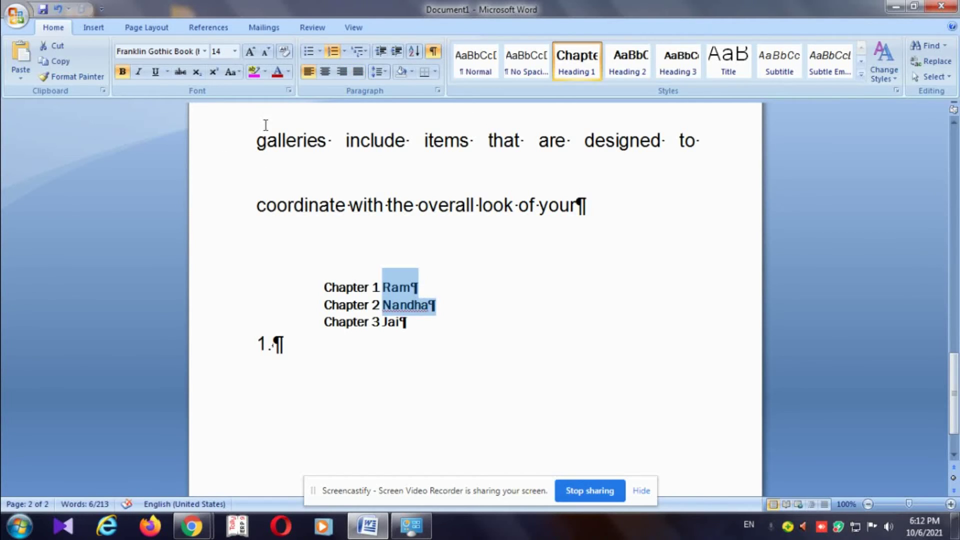
{"action": "left_click_drag", "start_coordinate": [265, 125], "coordinate": [615, 218]}
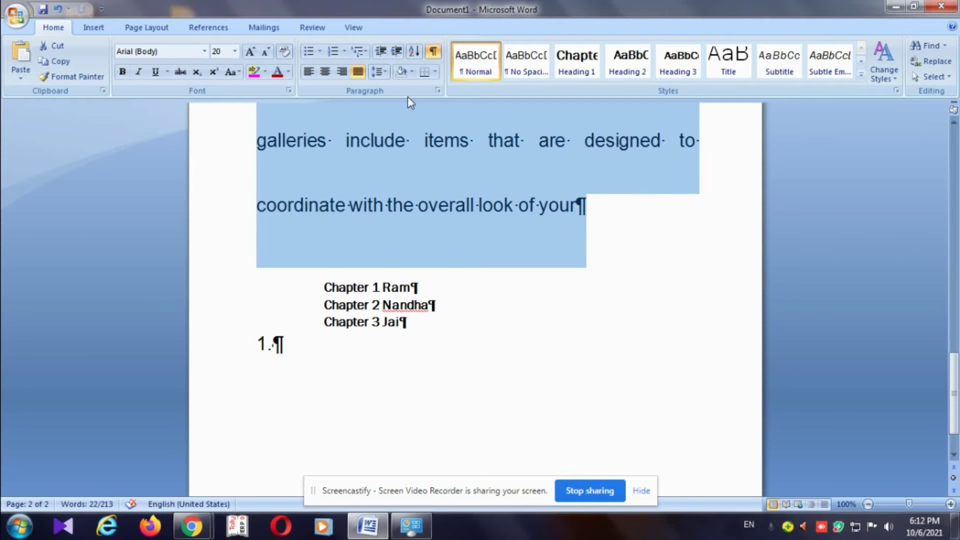
{"action": "left_click", "coordinate": [309, 72]}
{"action": "scroll", "coordinate": [544, 313], "scroll_direction": "up", "scroll_amount": 2}
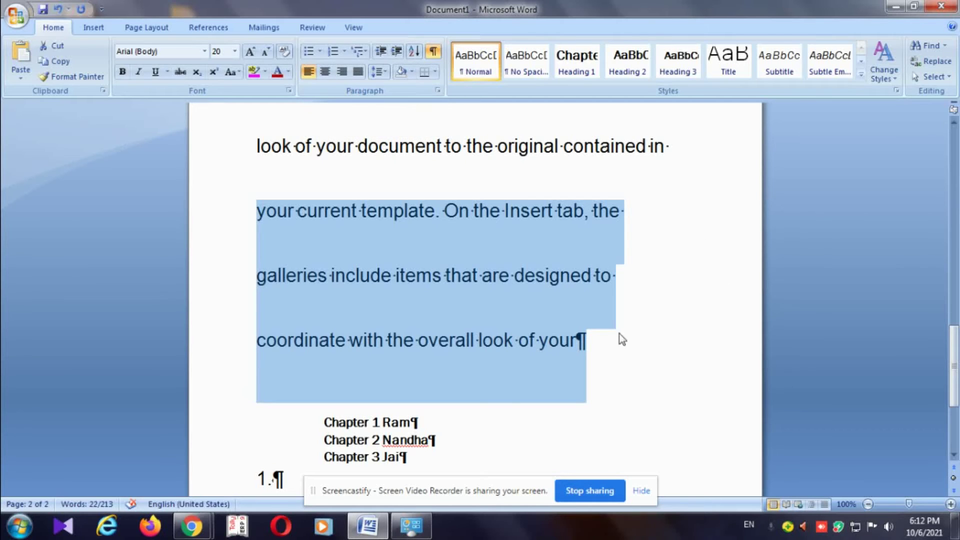
{"action": "left_click", "coordinate": [325, 73]}
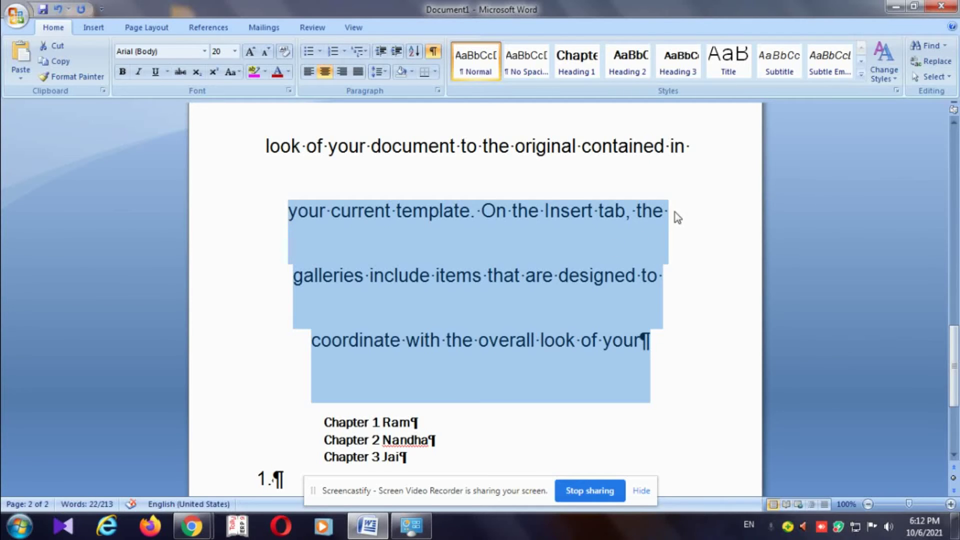
{"action": "left_click", "coordinate": [695, 287]}
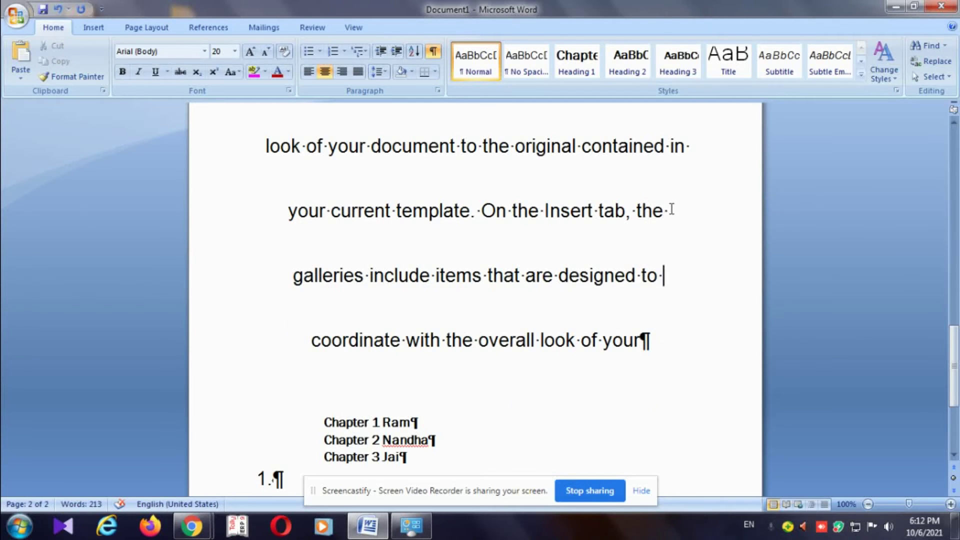
{"action": "left_click_drag", "start_coordinate": [293, 275], "coordinate": [432, 300]}
{"action": "left_click", "coordinate": [288, 210]}
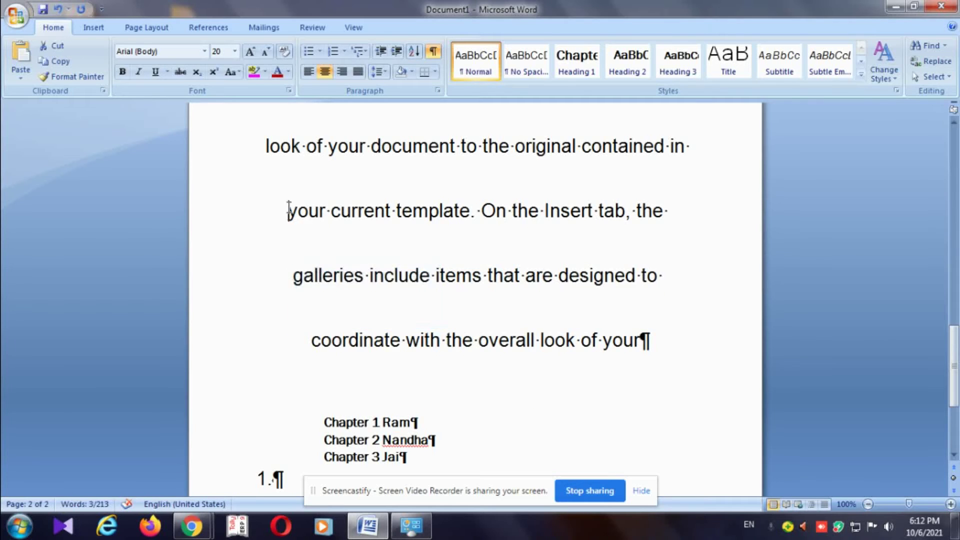
{"action": "left_click_drag", "start_coordinate": [288, 210], "coordinate": [702, 375]}
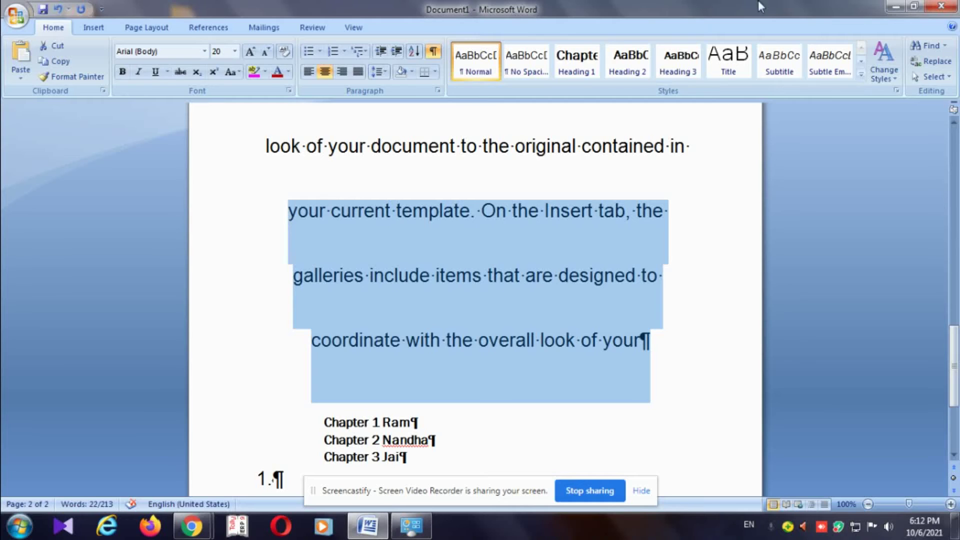
{"action": "left_click", "coordinate": [344, 76]}
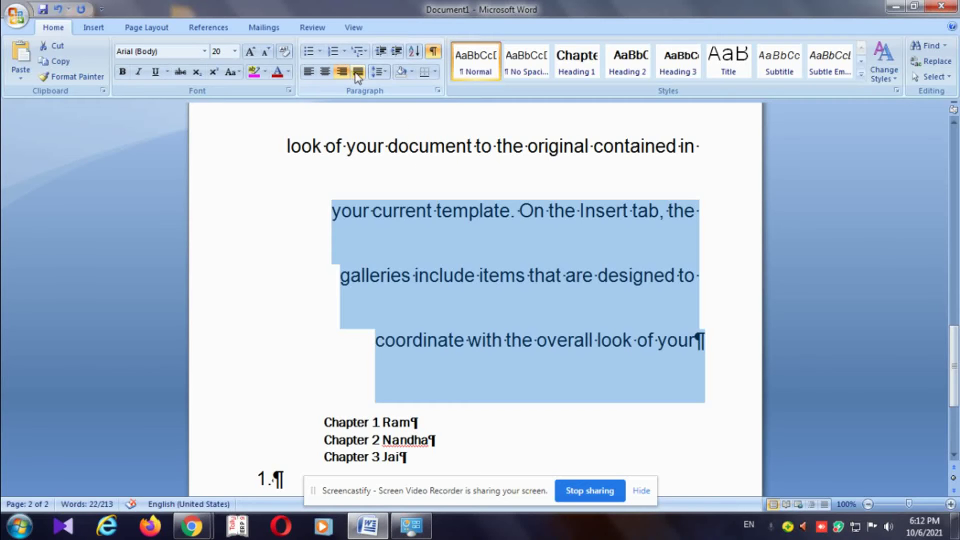
{"action": "left_click", "coordinate": [358, 74]}
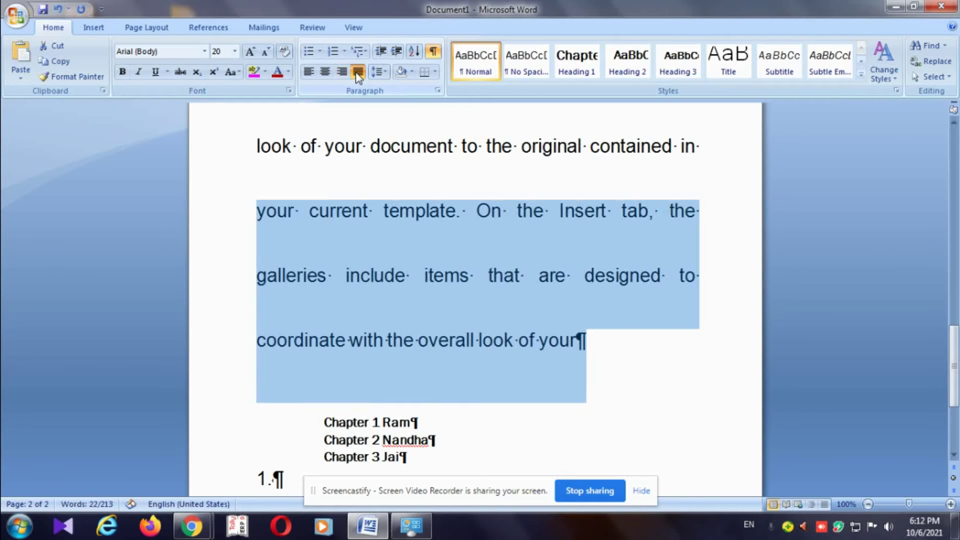
{"action": "left_click", "coordinate": [652, 361]}
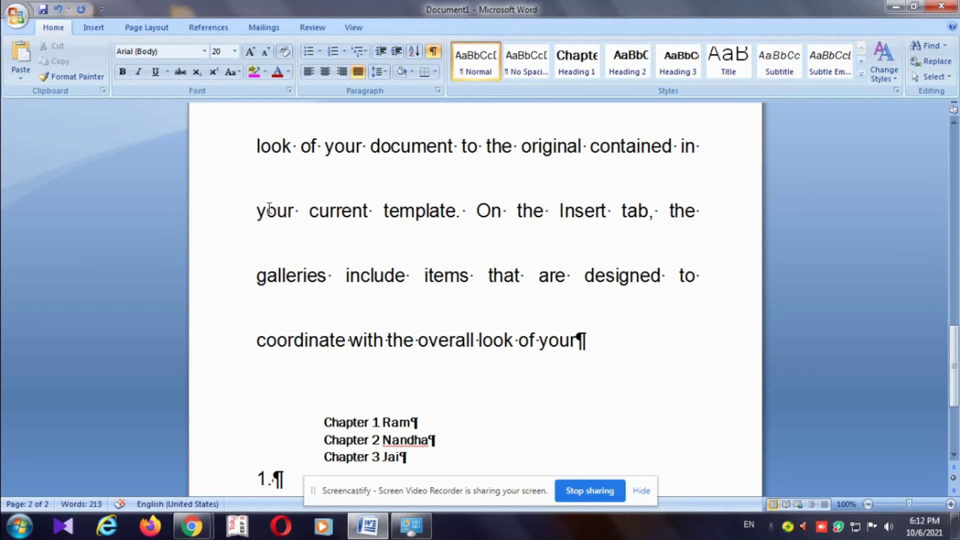
{"action": "left_click_drag", "start_coordinate": [256, 210], "coordinate": [258, 342]}
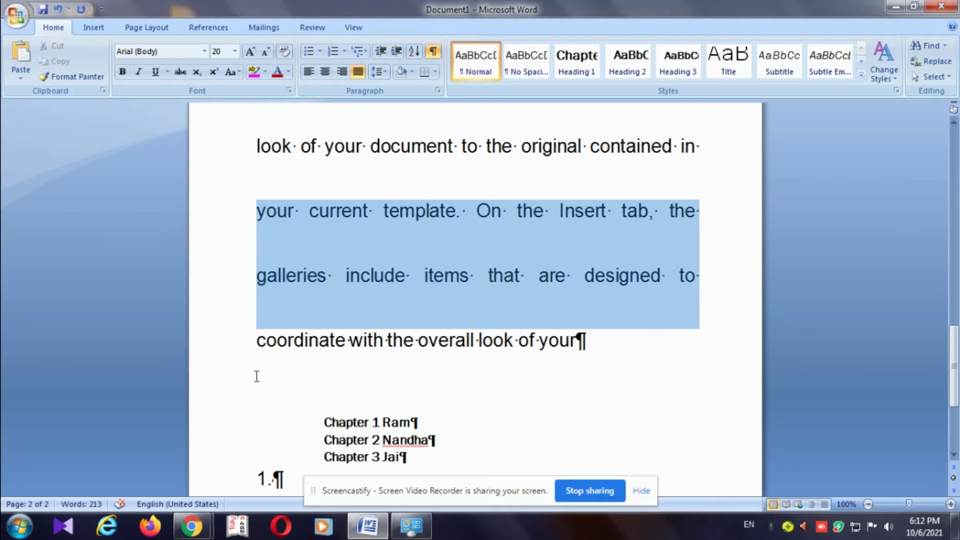
{"action": "mouse_move", "coordinate": [256, 376]}
{"action": "left_mouse_down"}
{"action": "mouse_move", "coordinate": [633, 384]}
{"action": "mouse_move", "coordinate": [638, 353]}
{"action": "left_mouse_up"}
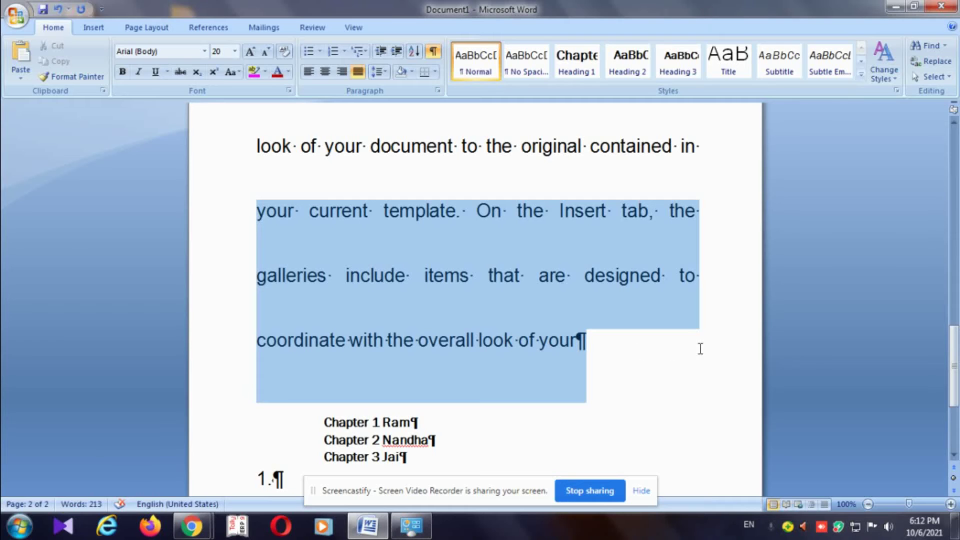
{"action": "left_click", "coordinate": [664, 383]}
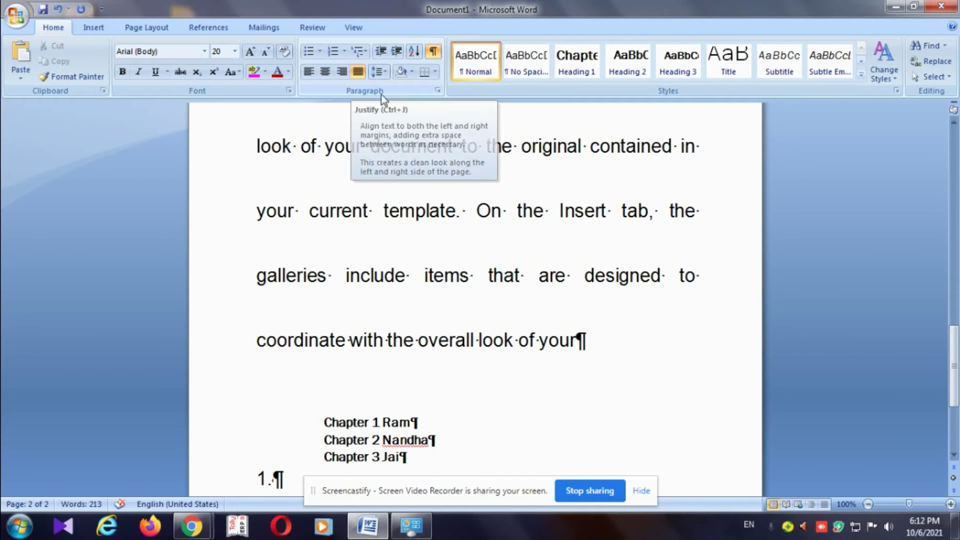
Set 2.0 line spacing on the text from 'insert tables' through 'coordinate'
{"action": "scroll", "coordinate": [453, 275], "scroll_direction": "up", "scroll_amount": 2}
{"action": "scroll", "coordinate": [456, 275], "scroll_direction": "up", "scroll_amount": 3}
{"action": "scroll", "coordinate": [459, 275], "scroll_direction": "up", "scroll_amount": 3}
{"action": "scroll", "coordinate": [459, 275], "scroll_direction": "up", "scroll_amount": 4}
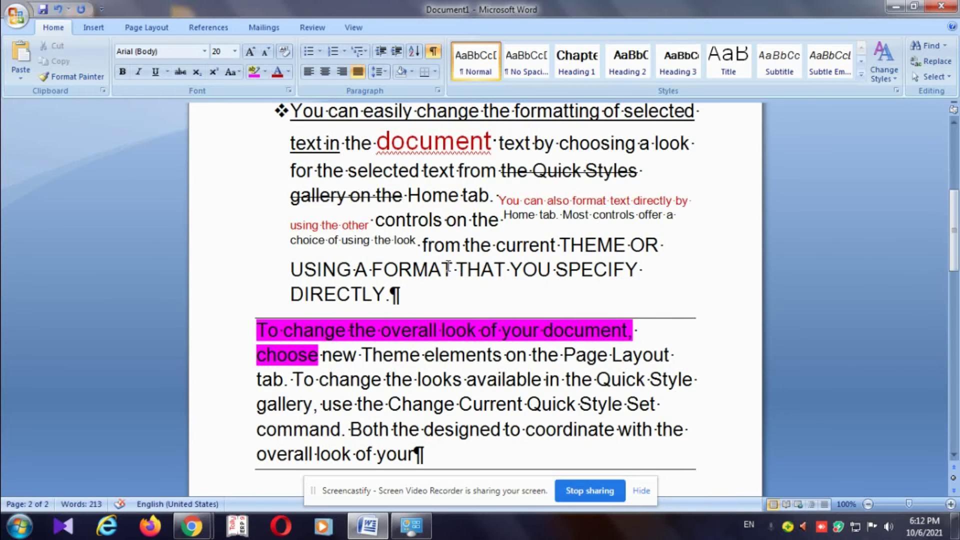
{"action": "scroll", "coordinate": [440, 256], "scroll_direction": "up", "scroll_amount": 5}
{"action": "scroll", "coordinate": [440, 256], "scroll_direction": "up", "scroll_amount": 2}
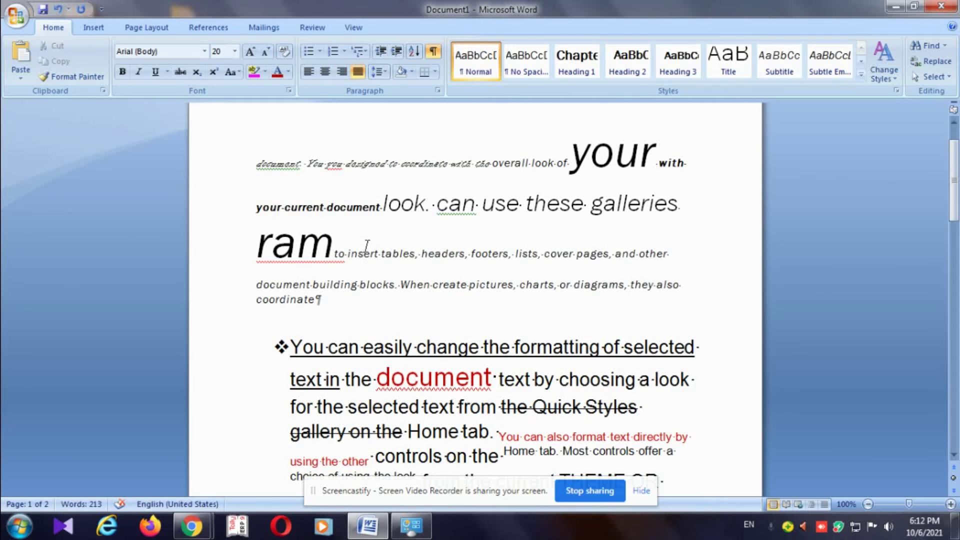
{"action": "left_click_drag", "start_coordinate": [364, 255], "coordinate": [639, 296]}
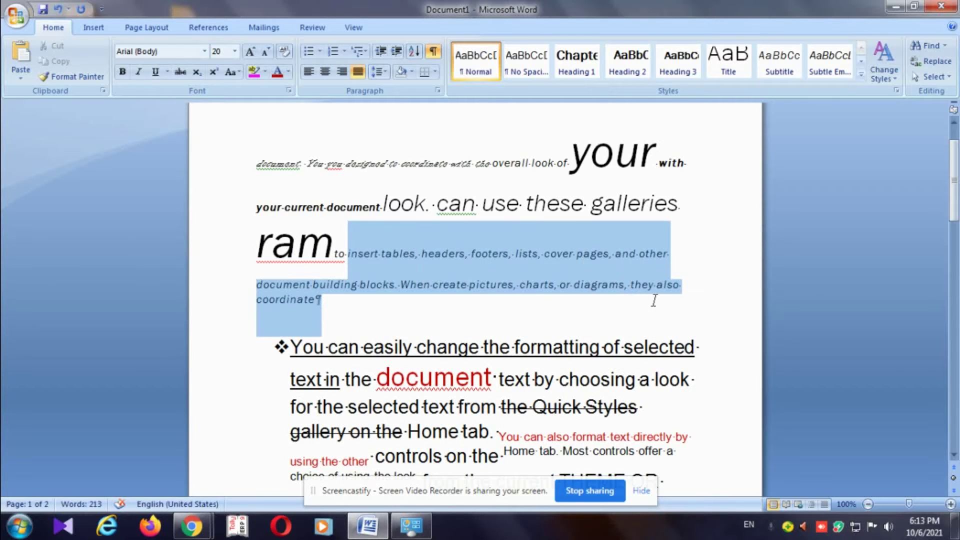
{"action": "left_click", "coordinate": [385, 72]}
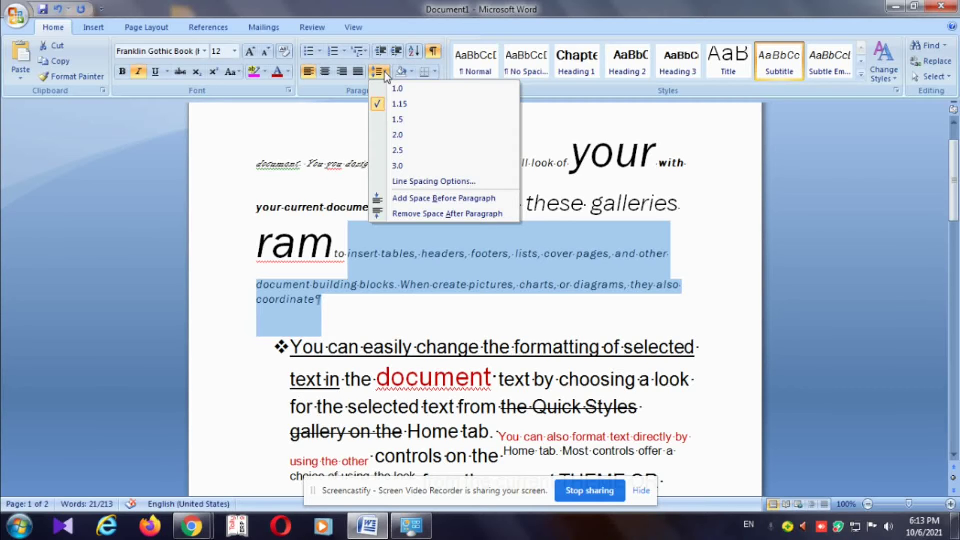
{"action": "left_click", "coordinate": [392, 133]}
{"action": "left_click", "coordinate": [447, 447]}
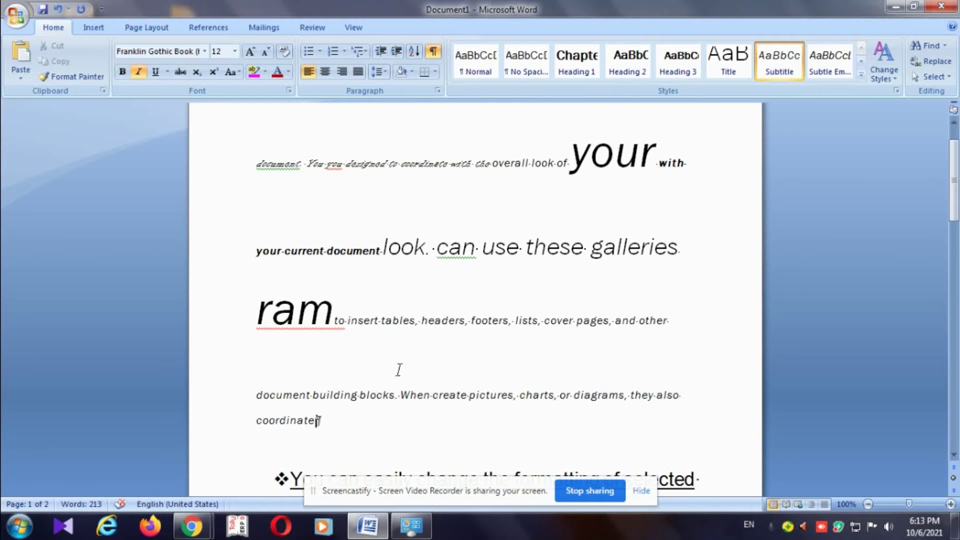
Apply 2.5 line spacing to the paragraph from 'ram' through 'coordinate'
{"action": "left_click_drag", "start_coordinate": [341, 368], "coordinate": [649, 421]}
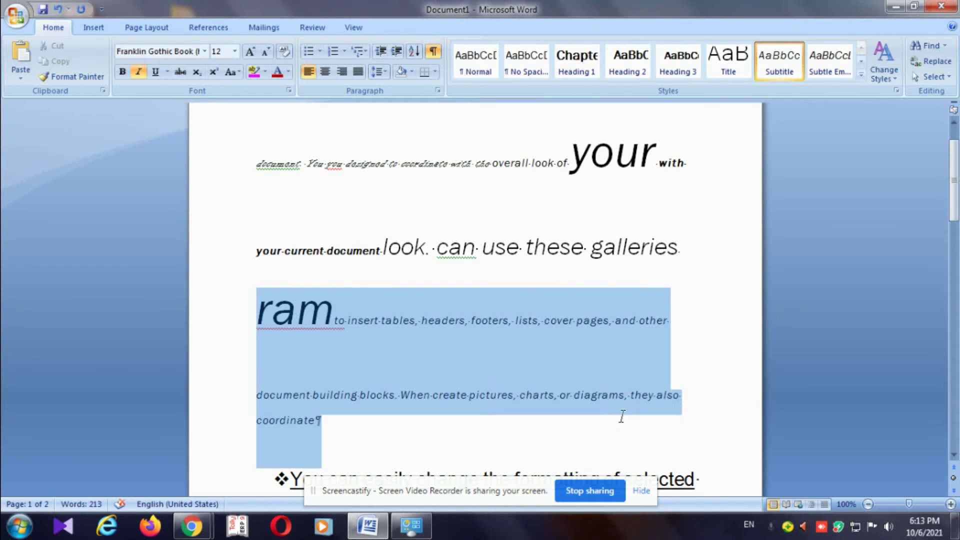
{"action": "right_click", "coordinate": [452, 362]}
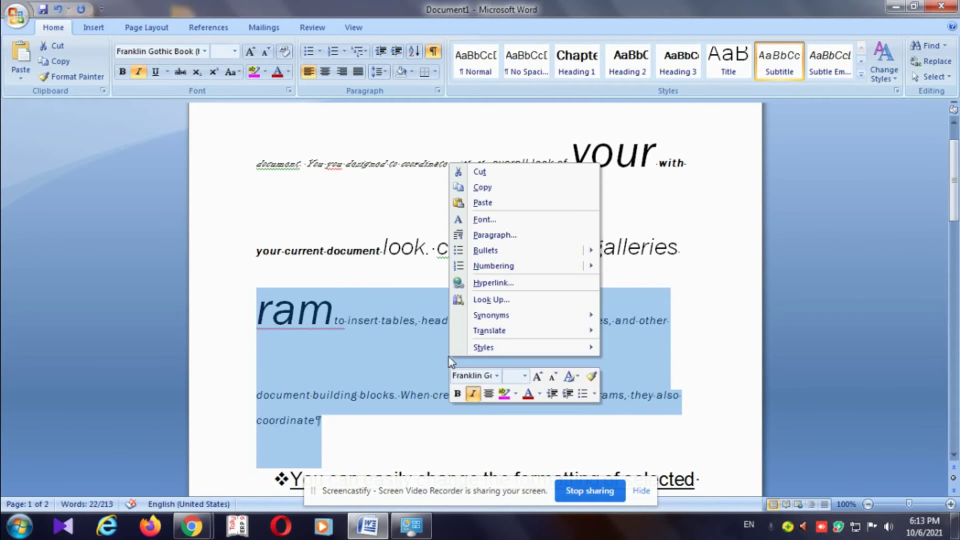
{"action": "left_click", "coordinate": [377, 73]}
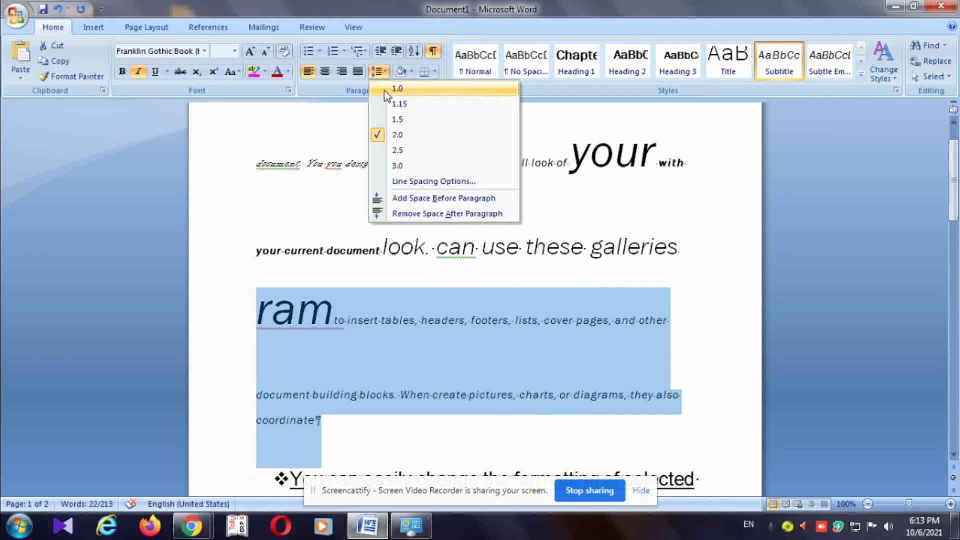
{"action": "left_click", "coordinate": [396, 151]}
{"action": "scroll", "coordinate": [408, 340], "scroll_direction": "down", "scroll_amount": 3}
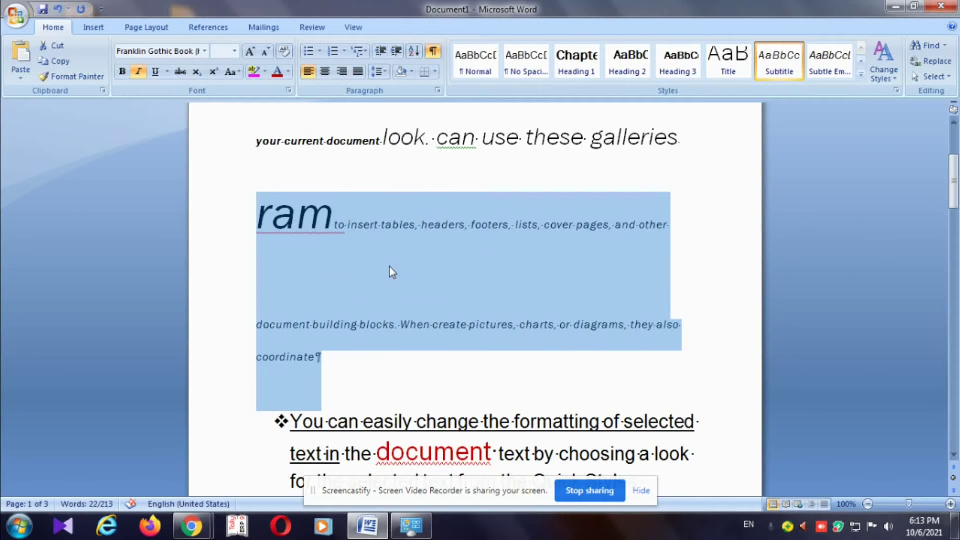
Increase that paragraph's line spacing to 3.0 and deselect the text and drop-cap frame
{"action": "right_click", "coordinate": [458, 270]}
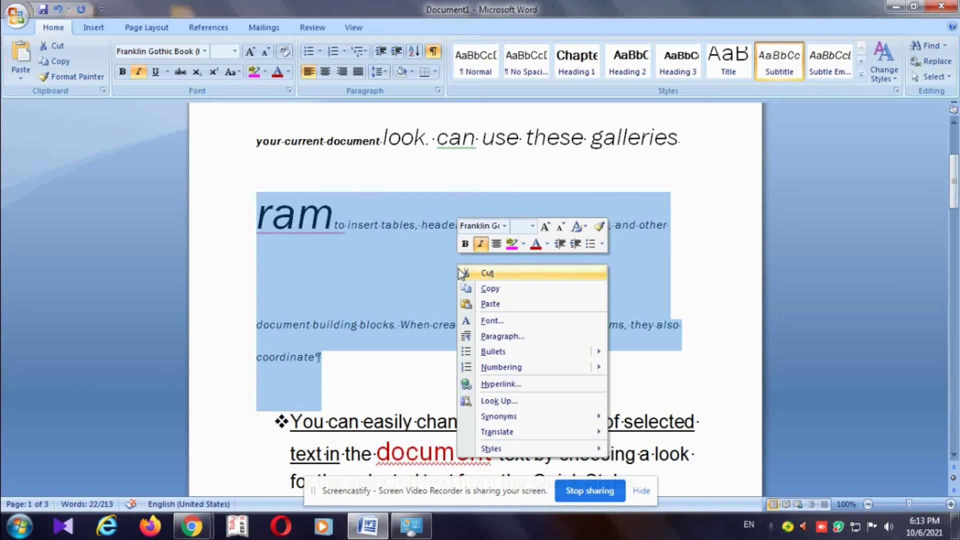
{"action": "left_click", "coordinate": [377, 71]}
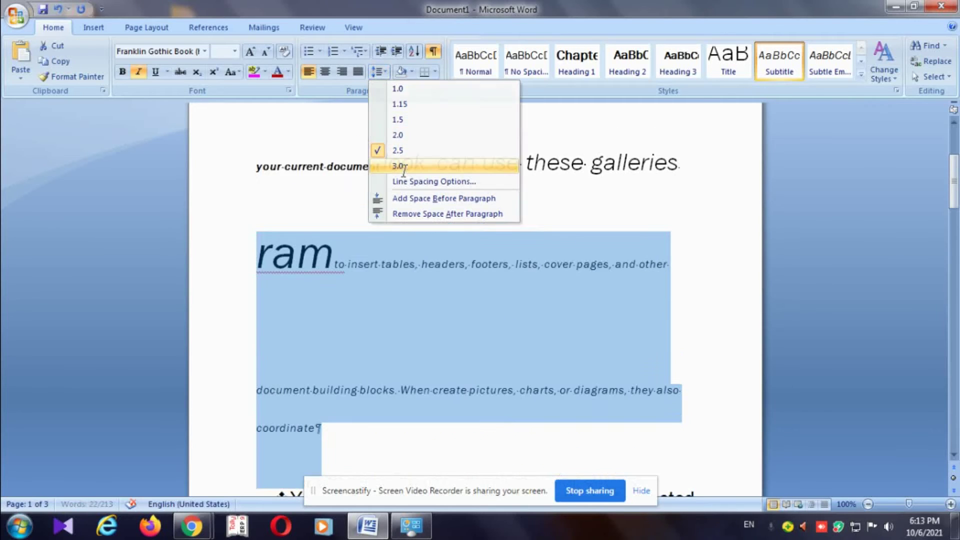
{"action": "left_click", "coordinate": [405, 166]}
{"action": "scroll", "coordinate": [434, 295], "scroll_direction": "down", "scroll_amount": 1}
{"action": "left_click", "coordinate": [421, 334]}
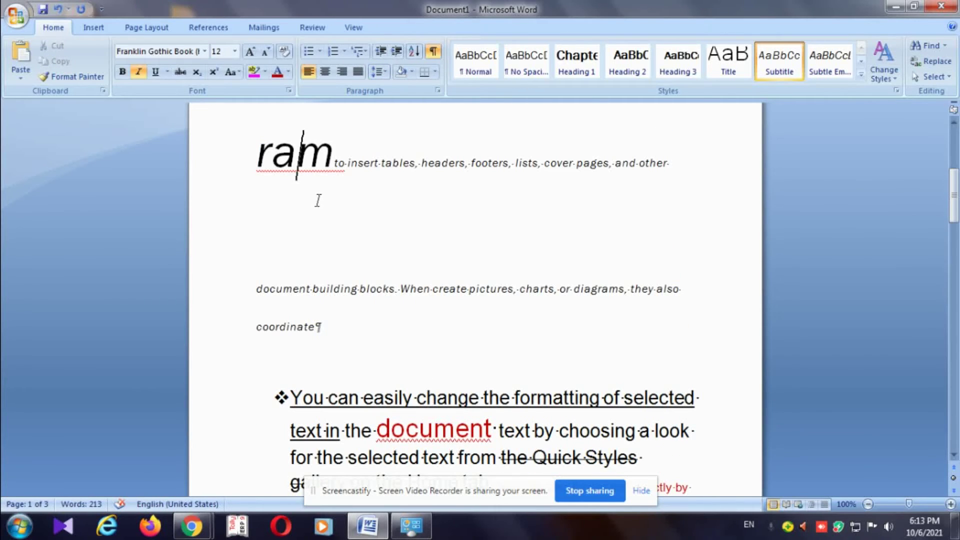
{"action": "left_click_drag", "start_coordinate": [317, 199], "coordinate": [416, 200]}
{"action": "left_click", "coordinate": [484, 250]}
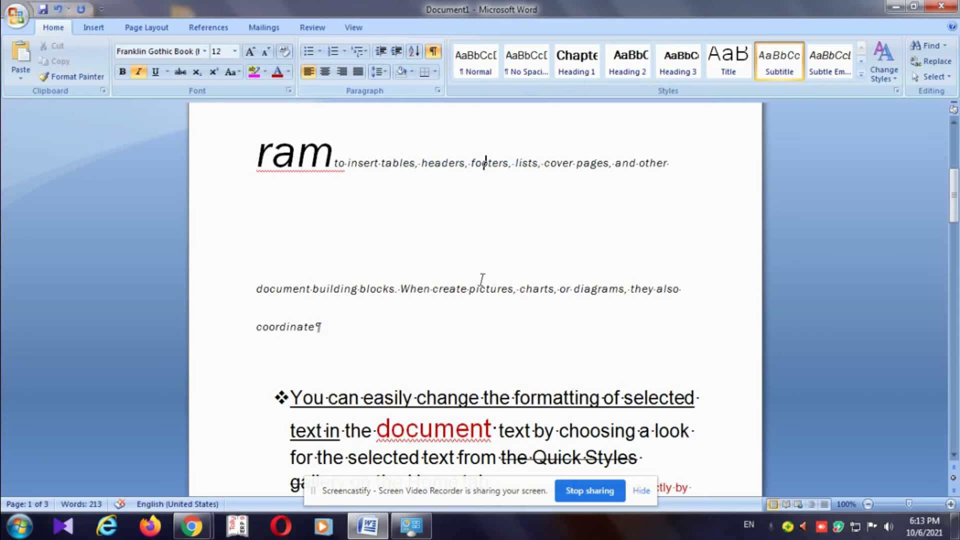
{"action": "scroll", "coordinate": [482, 277], "scroll_direction": "up", "scroll_amount": 3}
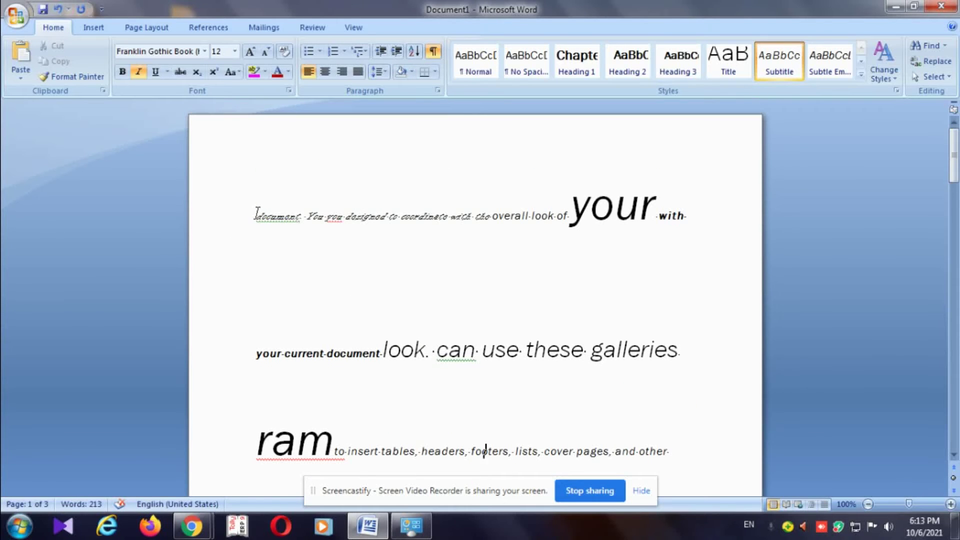
Shade the text from 'document' through the 'ram' paragraph dark red
{"action": "mouse_move", "coordinate": [257, 215]}
{"action": "left_mouse_down"}
{"action": "mouse_move", "coordinate": [760, 470]}
{"action": "mouse_move", "coordinate": [694, 427]}
{"action": "left_mouse_up"}
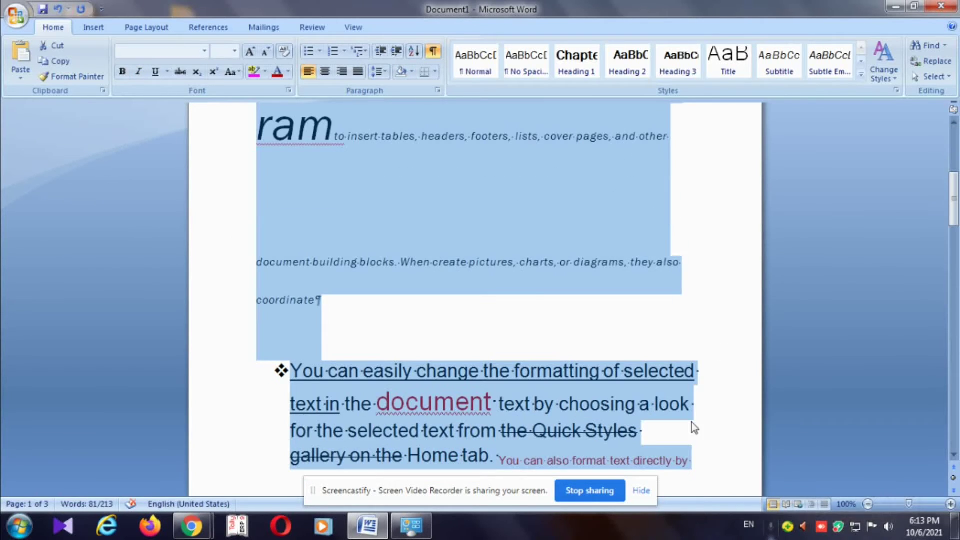
{"action": "left_click", "coordinate": [411, 72]}
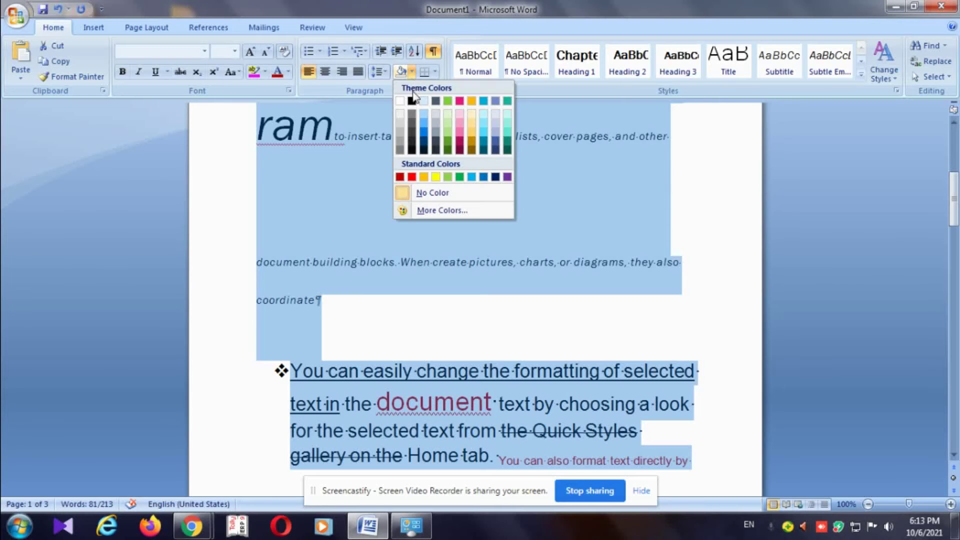
{"action": "left_click", "coordinate": [400, 178]}
{"action": "scroll", "coordinate": [623, 299], "scroll_direction": "up", "scroll_amount": 6}
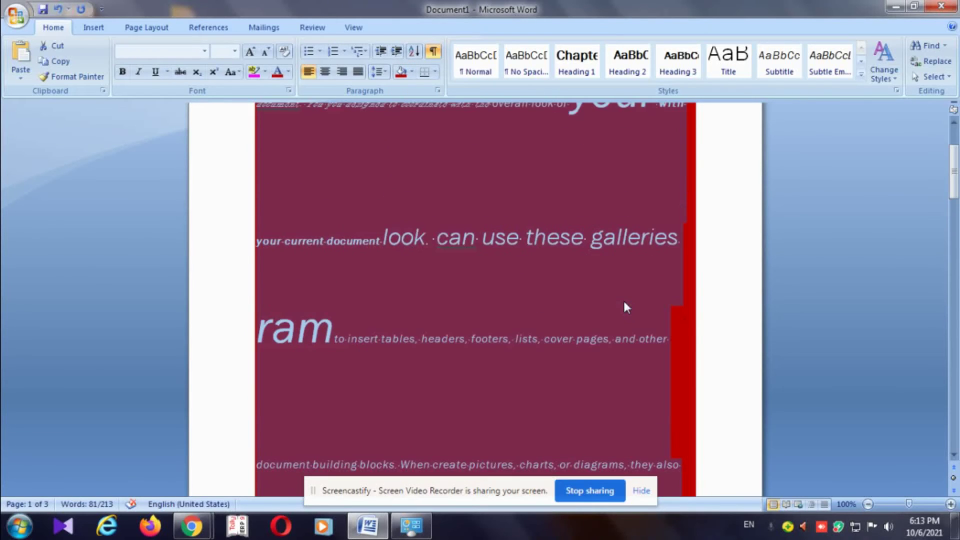
{"action": "scroll", "coordinate": [697, 326], "scroll_direction": "up", "scroll_amount": 2}
{"action": "left_click", "coordinate": [623, 285]}
{"action": "scroll", "coordinate": [541, 310], "scroll_direction": "down", "scroll_amount": 5}
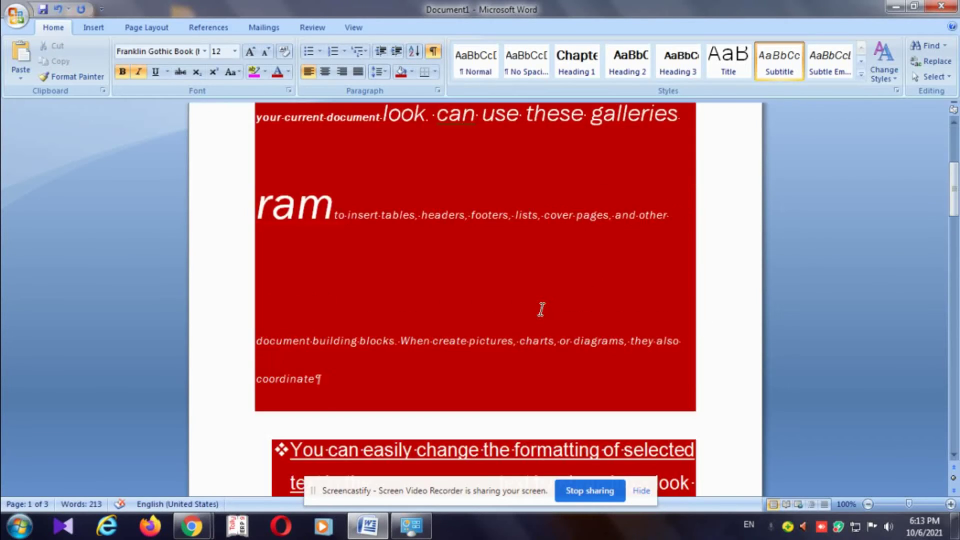
{"action": "scroll", "coordinate": [538, 302], "scroll_direction": "down", "scroll_amount": 6}
{"action": "scroll", "coordinate": [538, 303], "scroll_direction": "down", "scroll_amount": 5}
{"action": "scroll", "coordinate": [537, 303], "scroll_direction": "up", "scroll_amount": 1}
Remove the red shading from the opening paragraphs with Shading set to No Color
{"action": "scroll", "coordinate": [538, 303], "scroll_direction": "down", "scroll_amount": 10}
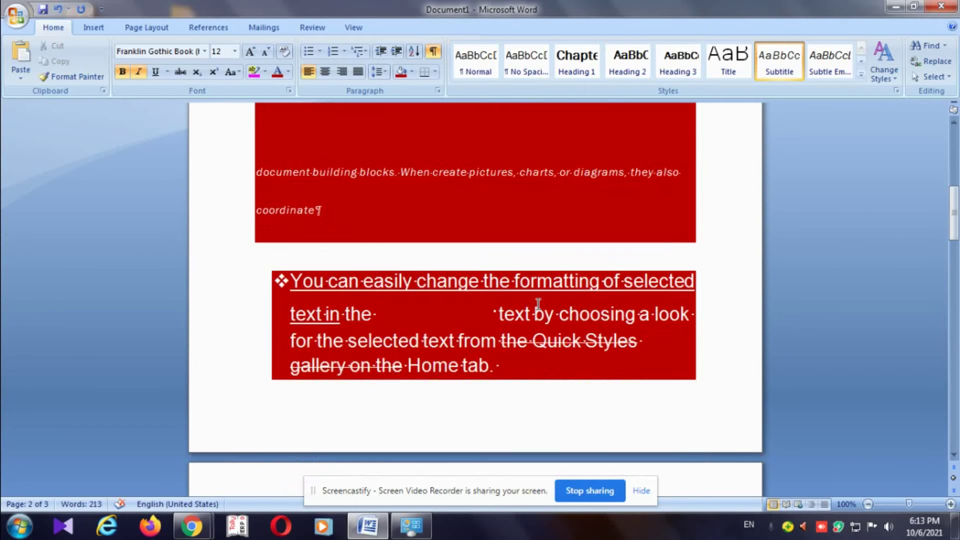
{"action": "scroll", "coordinate": [536, 303], "scroll_direction": "up", "scroll_amount": 4}
{"action": "scroll", "coordinate": [535, 303], "scroll_direction": "up", "scroll_amount": 4}
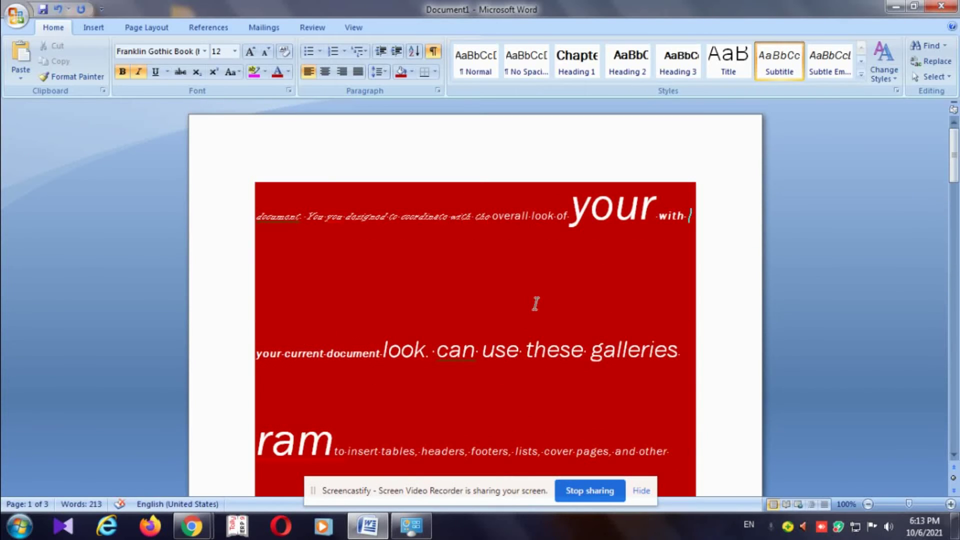
{"action": "scroll", "coordinate": [535, 303], "scroll_direction": "down", "scroll_amount": 5}
{"action": "scroll", "coordinate": [560, 349], "scroll_direction": "down", "scroll_amount": 6}
{"action": "scroll", "coordinate": [579, 411], "scroll_direction": "down", "scroll_amount": 10}
{"action": "scroll", "coordinate": [581, 413], "scroll_direction": "up", "scroll_amount": 3}
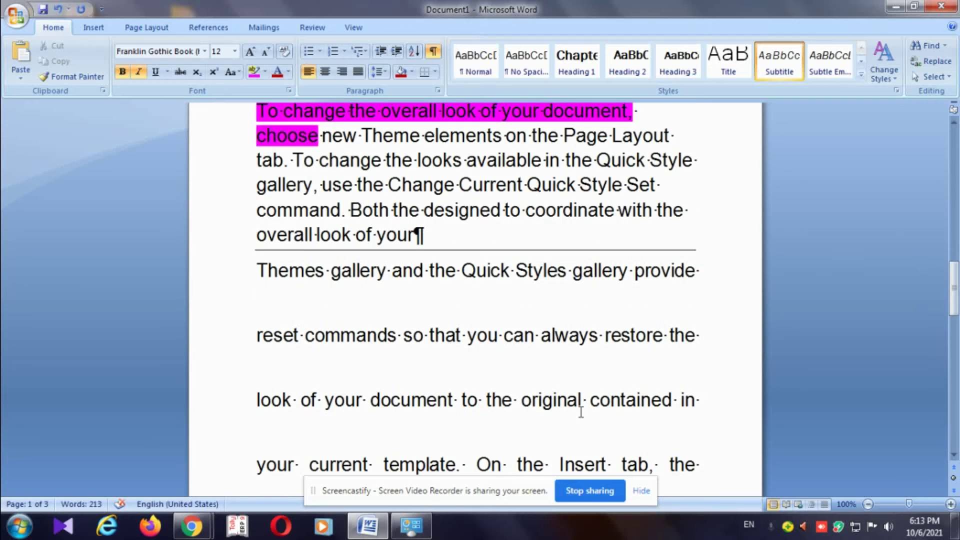
{"action": "scroll", "coordinate": [580, 410], "scroll_direction": "up", "scroll_amount": 2}
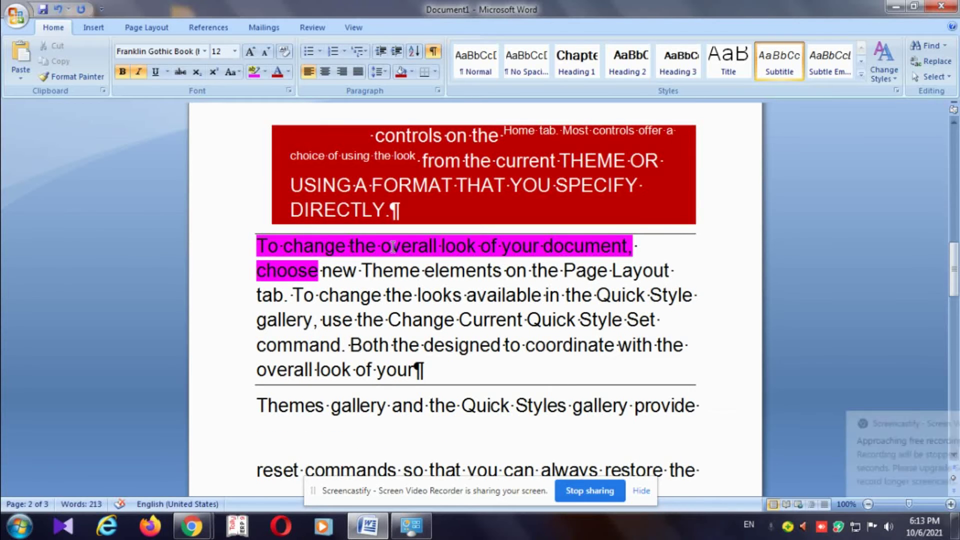
{"action": "scroll", "coordinate": [499, 310], "scroll_direction": "up", "scroll_amount": 2}
{"action": "scroll", "coordinate": [562, 329], "scroll_direction": "up", "scroll_amount": 4}
{"action": "scroll", "coordinate": [561, 328], "scroll_direction": "up", "scroll_amount": 3}
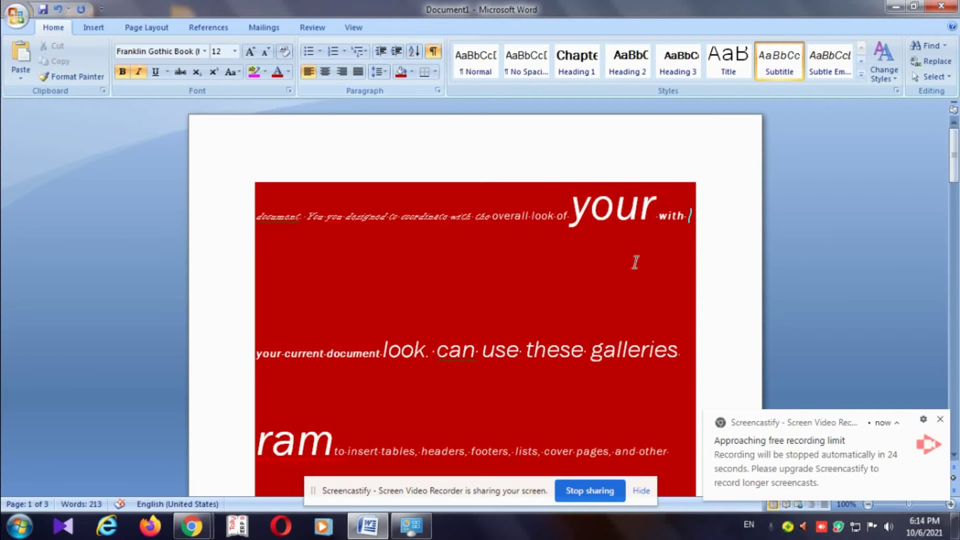
{"action": "left_click", "coordinate": [411, 73]}
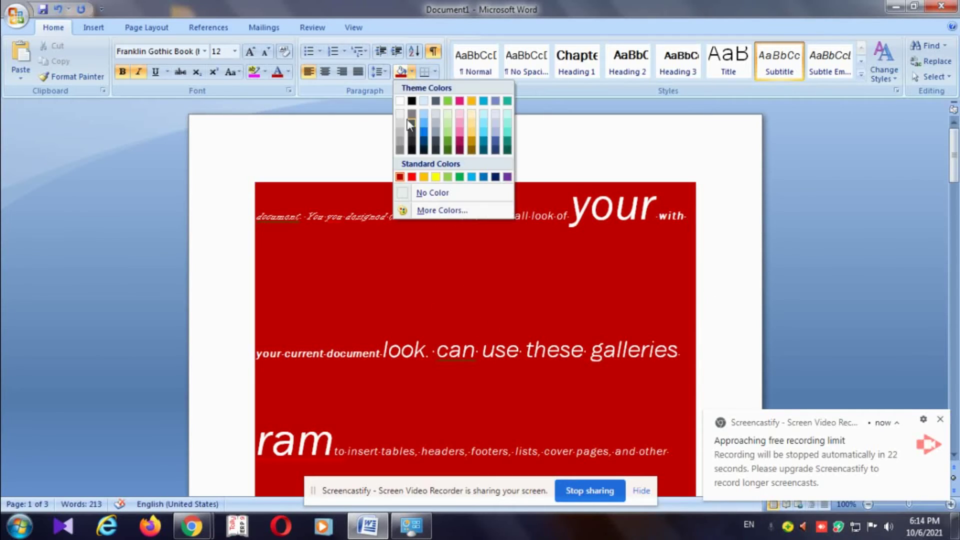
{"action": "left_click", "coordinate": [404, 191]}
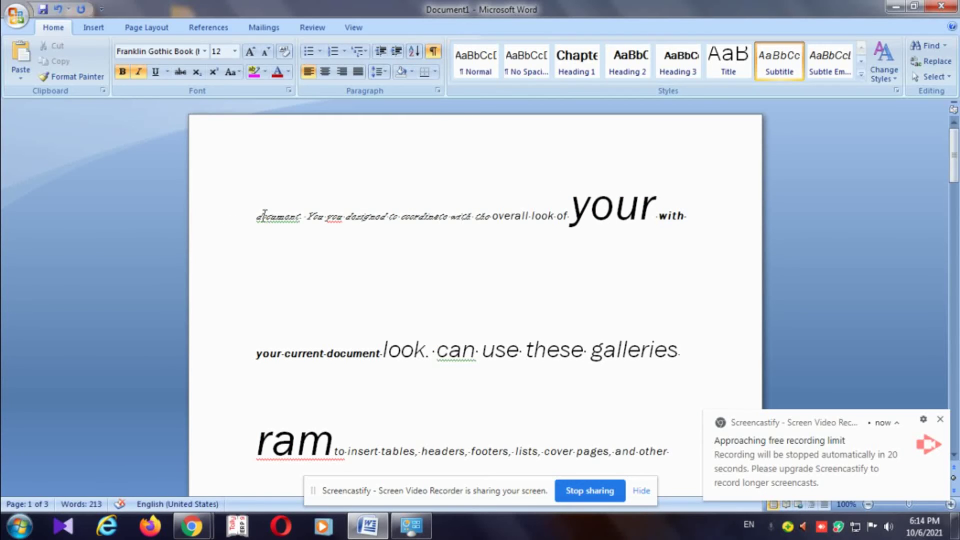
Add top, left and right borders to the first paragraph and the blank lines below
{"action": "mouse_move", "coordinate": [257, 216]}
{"action": "left_mouse_down"}
{"action": "mouse_move", "coordinate": [699, 334]}
{"action": "mouse_move", "coordinate": [702, 356]}
{"action": "left_mouse_up"}
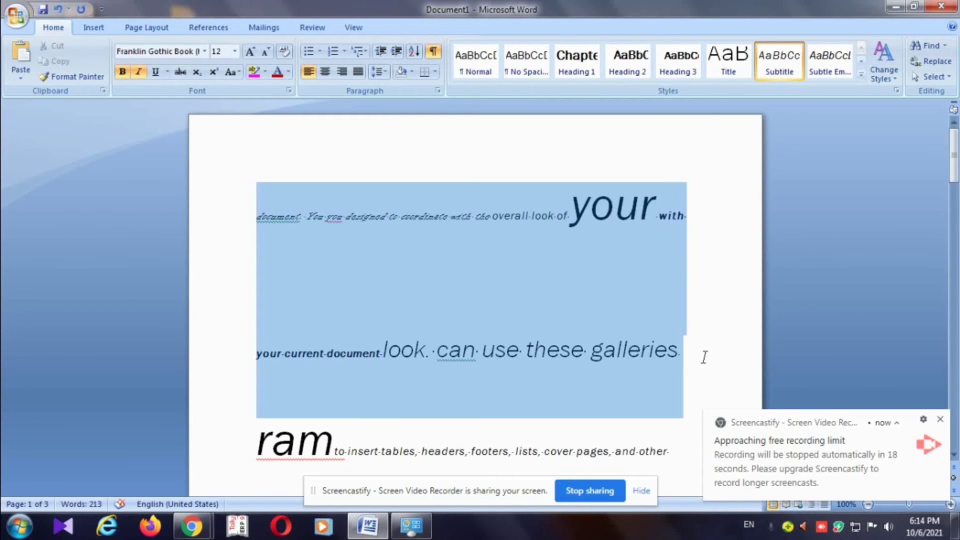
{"action": "left_click", "coordinate": [436, 73]}
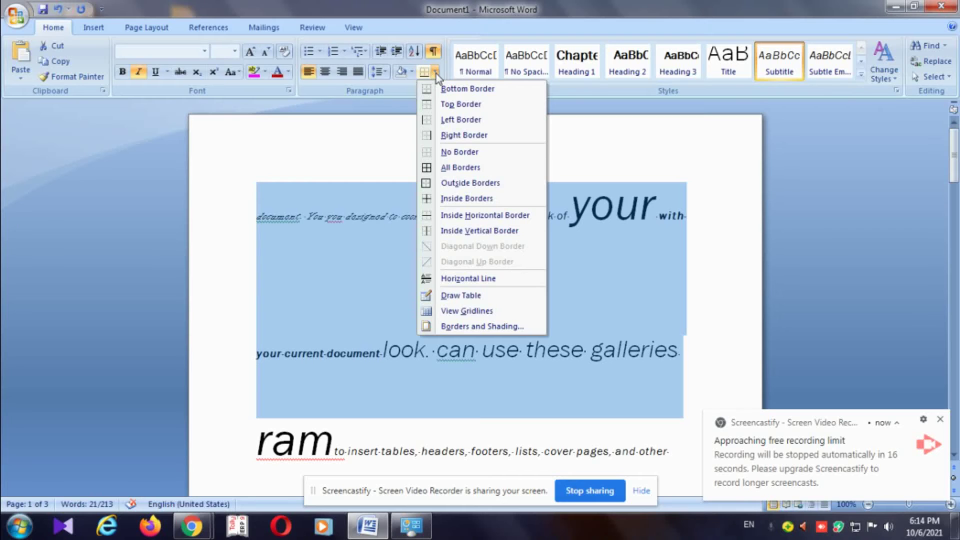
{"action": "left_click", "coordinate": [449, 109]}
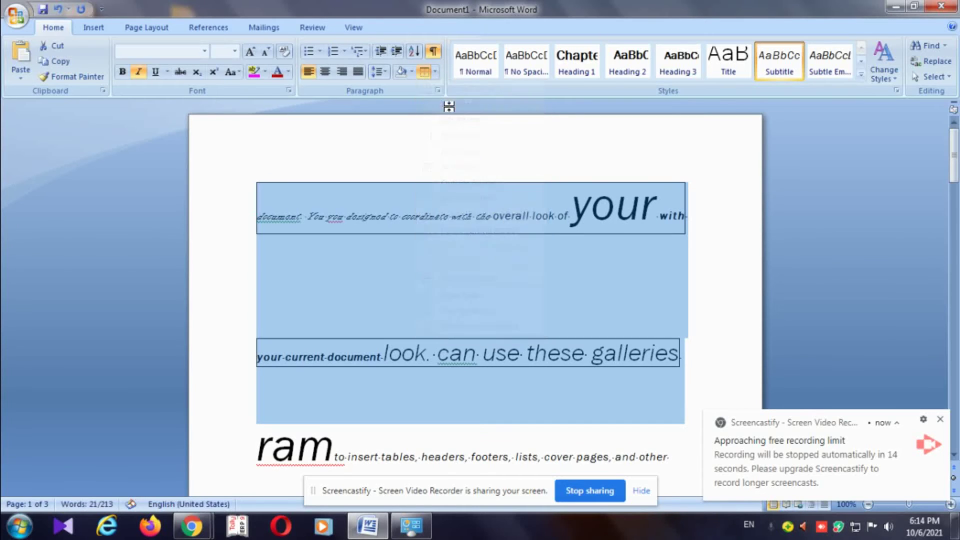
{"action": "left_click", "coordinate": [488, 154]}
{"action": "left_click", "coordinate": [432, 72]}
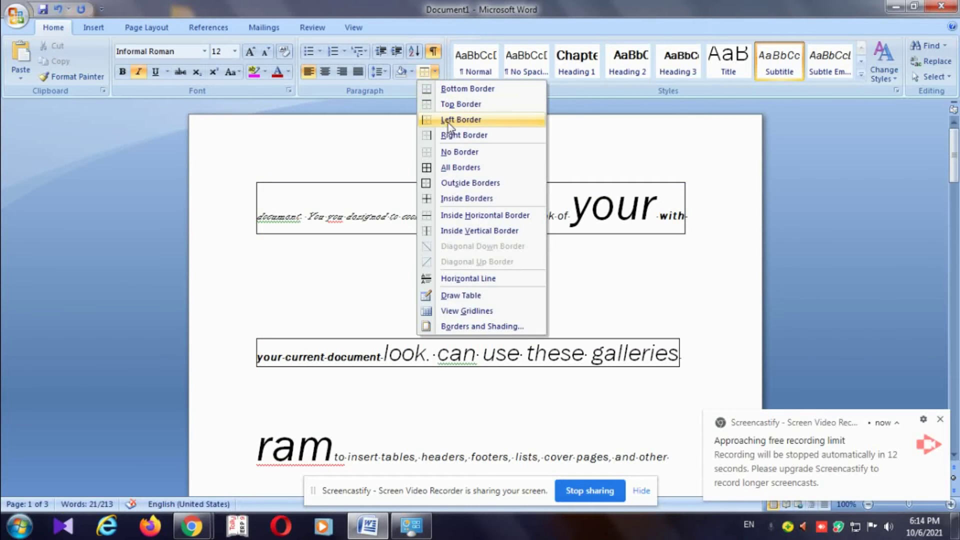
{"action": "left_click", "coordinate": [452, 120]}
{"action": "left_click", "coordinate": [434, 72]}
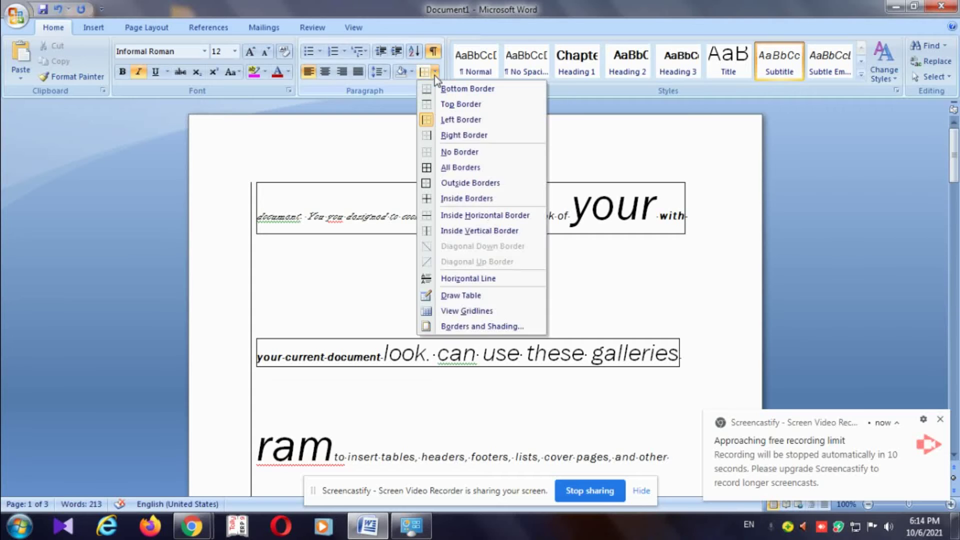
{"action": "left_click", "coordinate": [445, 136]}
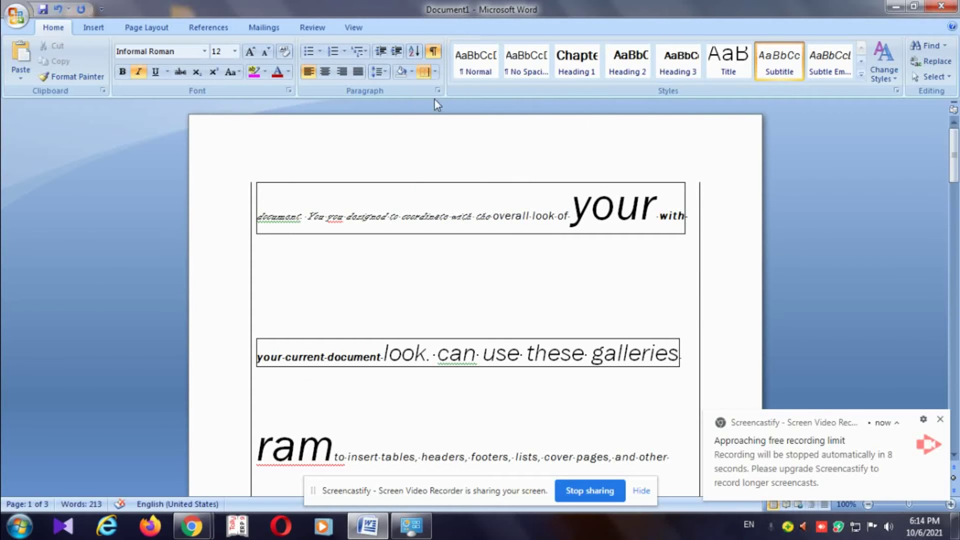
{"action": "scroll", "coordinate": [439, 212], "scroll_direction": "down", "scroll_amount": 5}
{"action": "scroll", "coordinate": [439, 212], "scroll_direction": "down", "scroll_amount": 5}
{"action": "scroll", "coordinate": [440, 213], "scroll_direction": "up", "scroll_amount": 3}
{"action": "scroll", "coordinate": [438, 213], "scroll_direction": "up", "scroll_amount": 3}
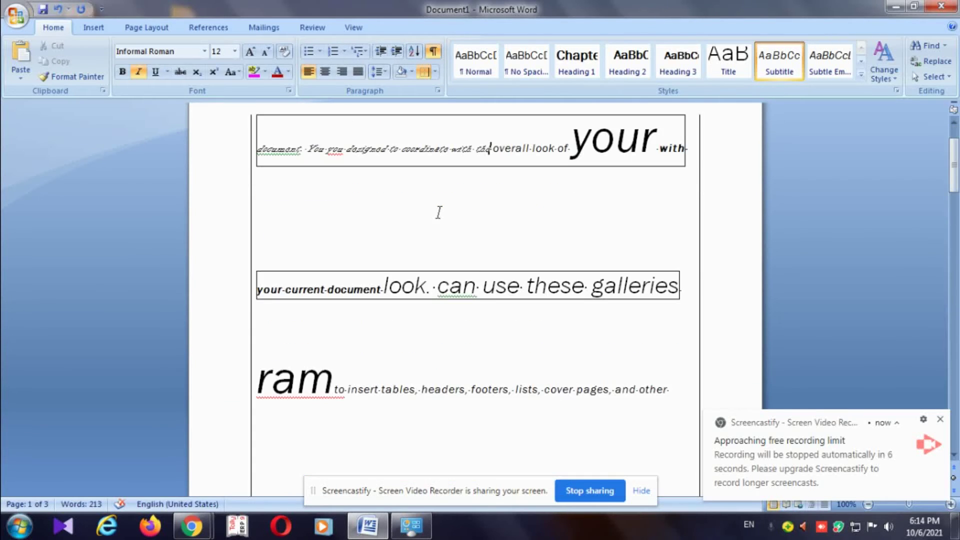
{"action": "scroll", "coordinate": [437, 212], "scroll_direction": "up", "scroll_amount": 1}
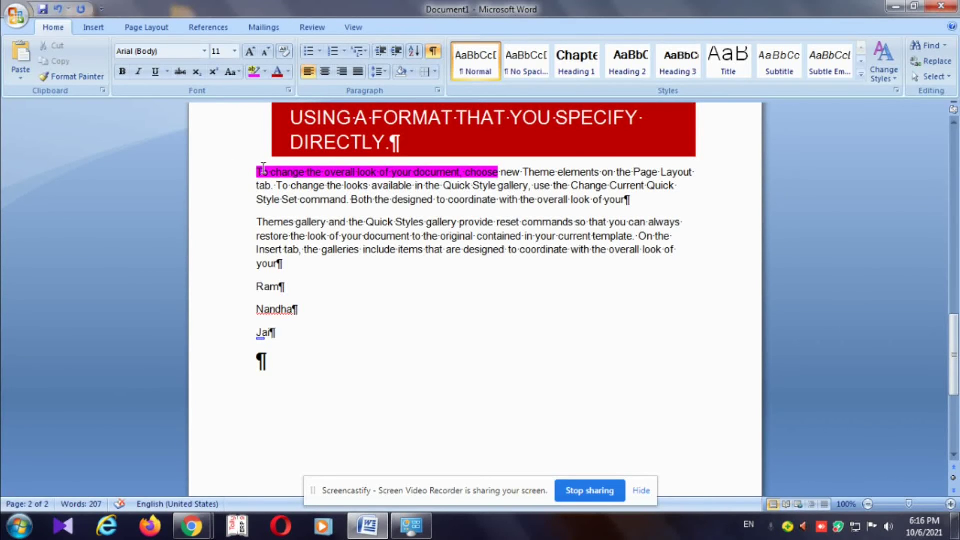
Apply the No Spacing quick style to the first two page-2 paragraphs and the Nandha line
{"action": "mouse_move", "coordinate": [255, 172]}
{"action": "left_mouse_down"}
{"action": "mouse_move", "coordinate": [331, 198]}
{"action": "mouse_move", "coordinate": [418, 254]}
{"action": "left_mouse_up"}
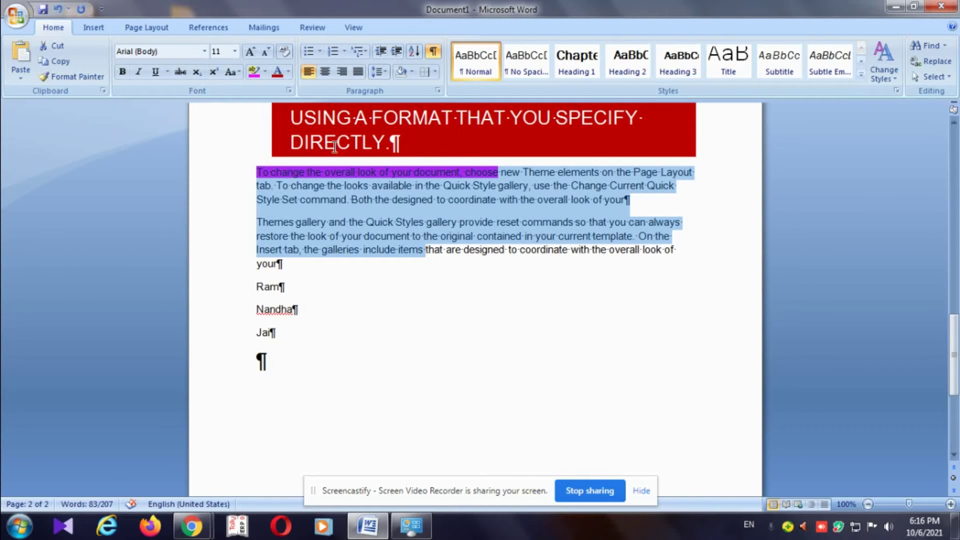
{"action": "left_click", "coordinate": [522, 72]}
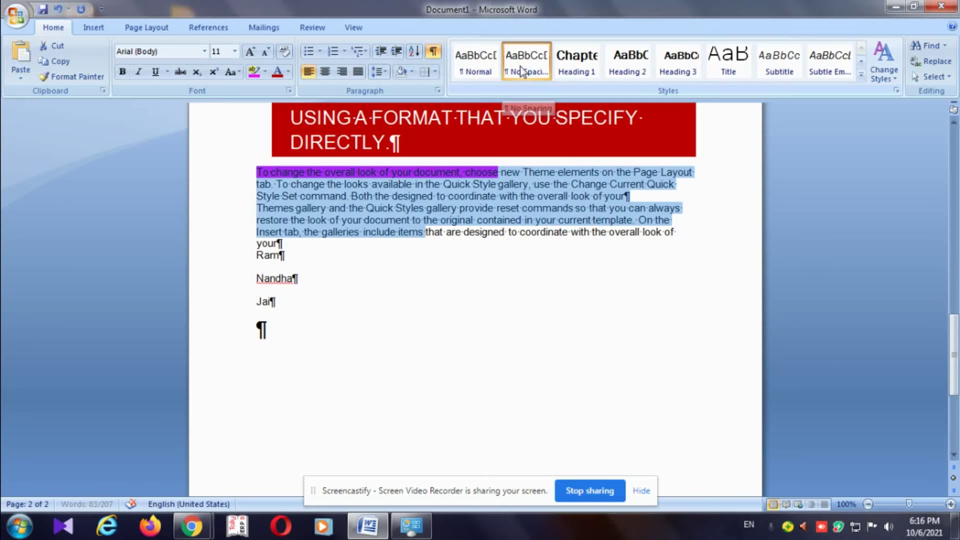
{"action": "left_click", "coordinate": [514, 282]}
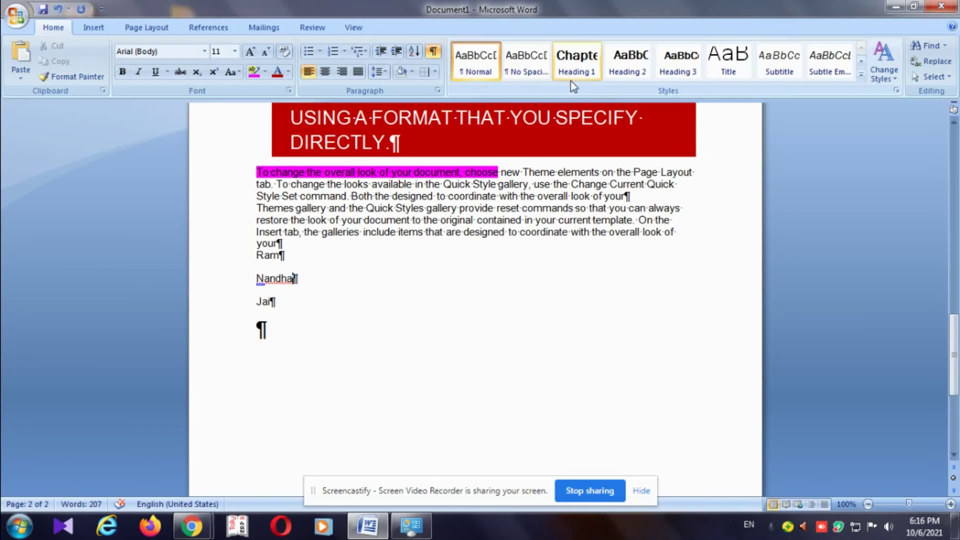
{"action": "left_click", "coordinate": [526, 62]}
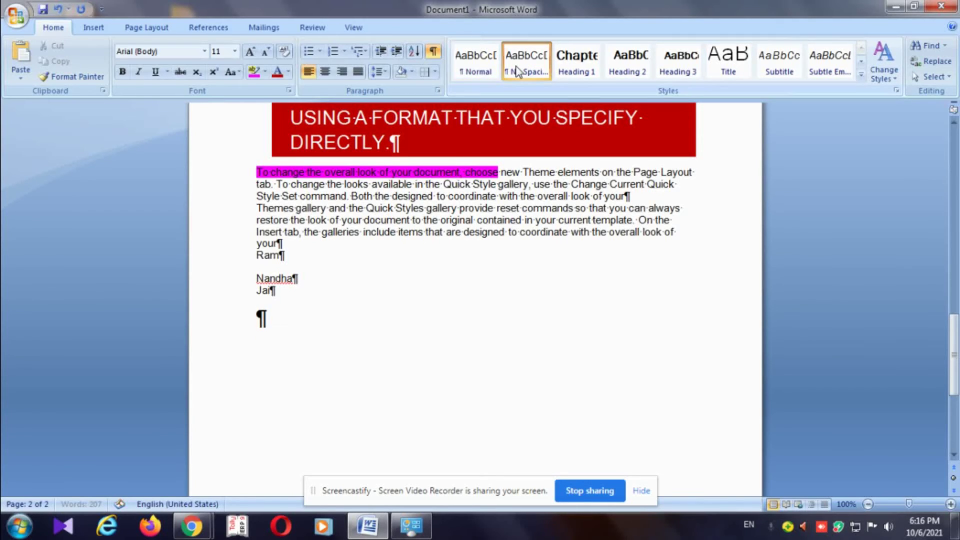
{"action": "left_click_drag", "start_coordinate": [243, 175], "coordinate": [620, 243]}
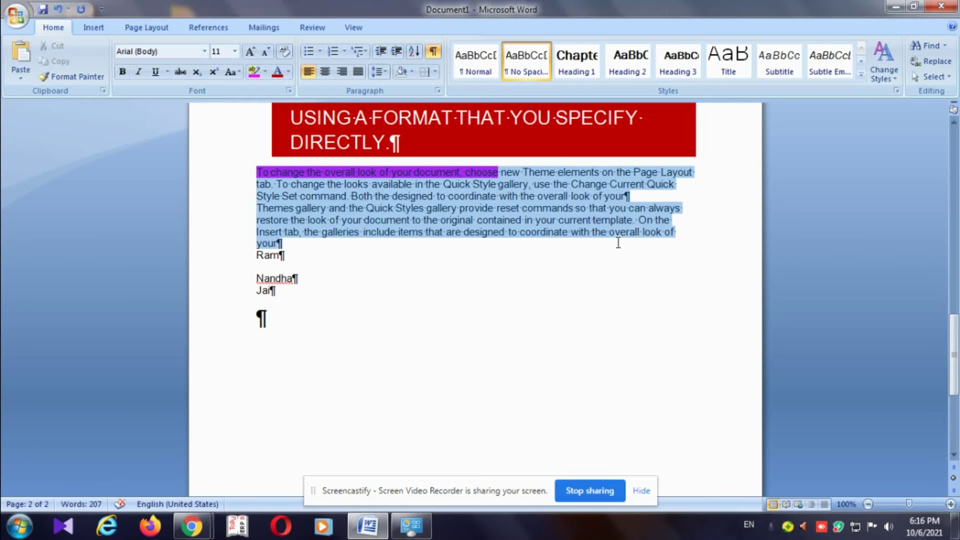
Style the two 'To change' paragraphs Heading 1, then make the first one Heading 2
{"action": "left_click", "coordinate": [582, 67]}
{"action": "left_click", "coordinate": [594, 254]}
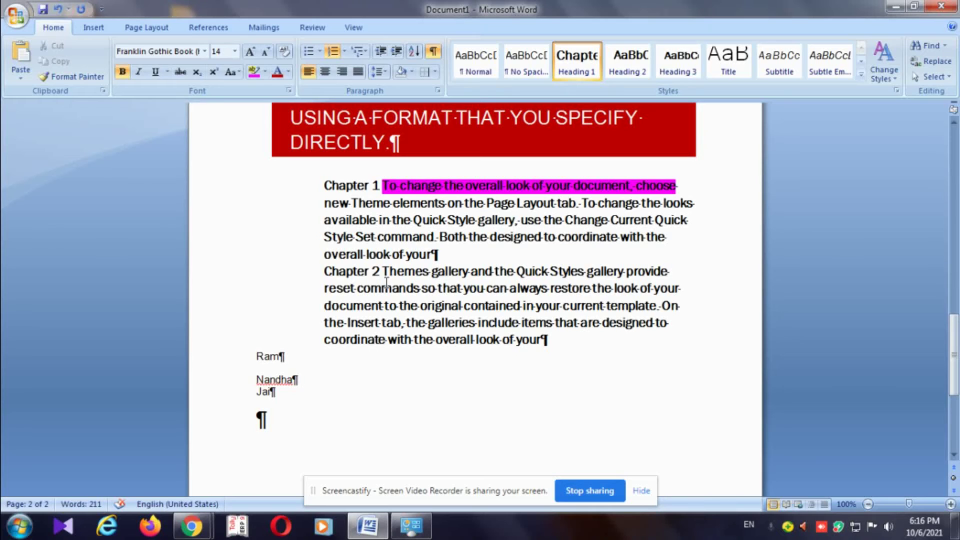
{"action": "left_click", "coordinate": [628, 65]}
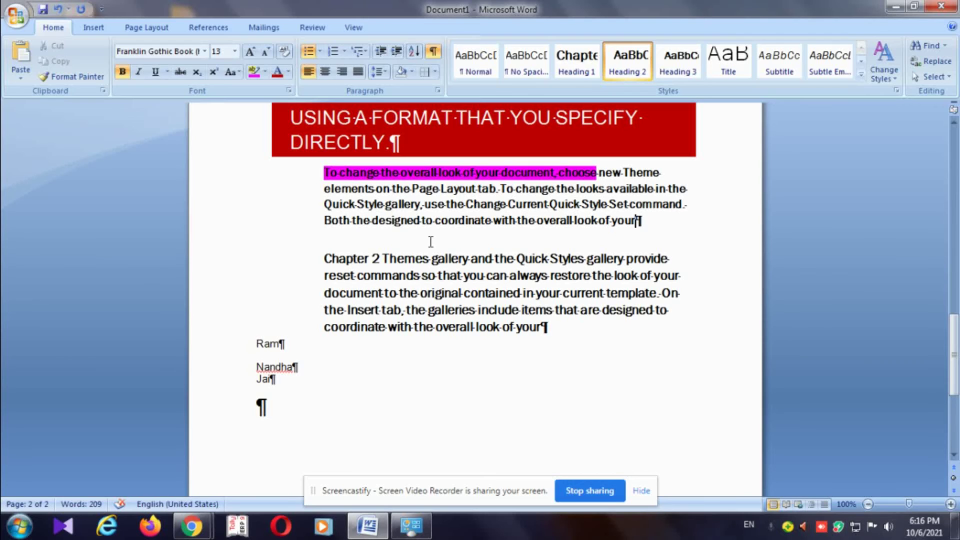
Bold the Chapter 2 text through the Ram line and give Nandha the Title style
{"action": "left_click", "coordinate": [601, 257]}
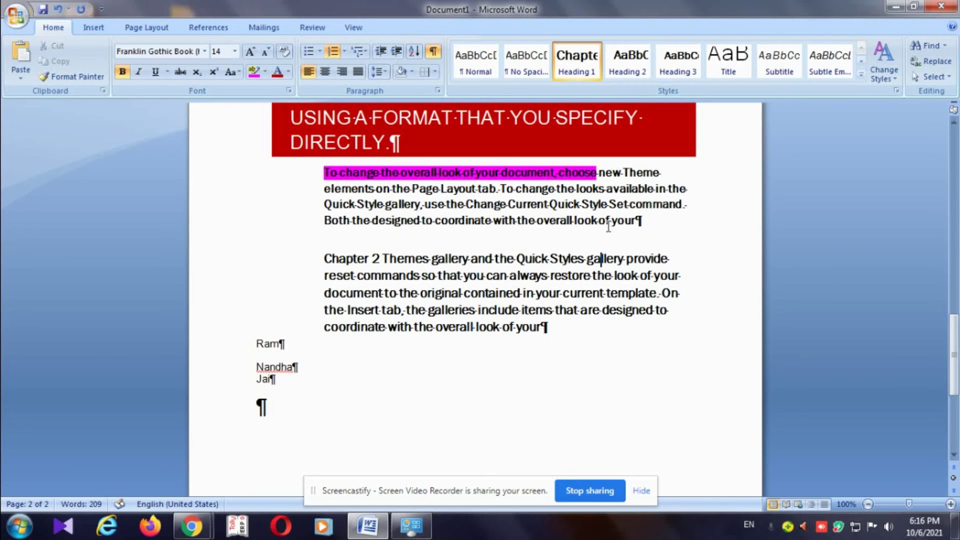
{"action": "left_click_drag", "start_coordinate": [321, 259], "coordinate": [695, 342]}
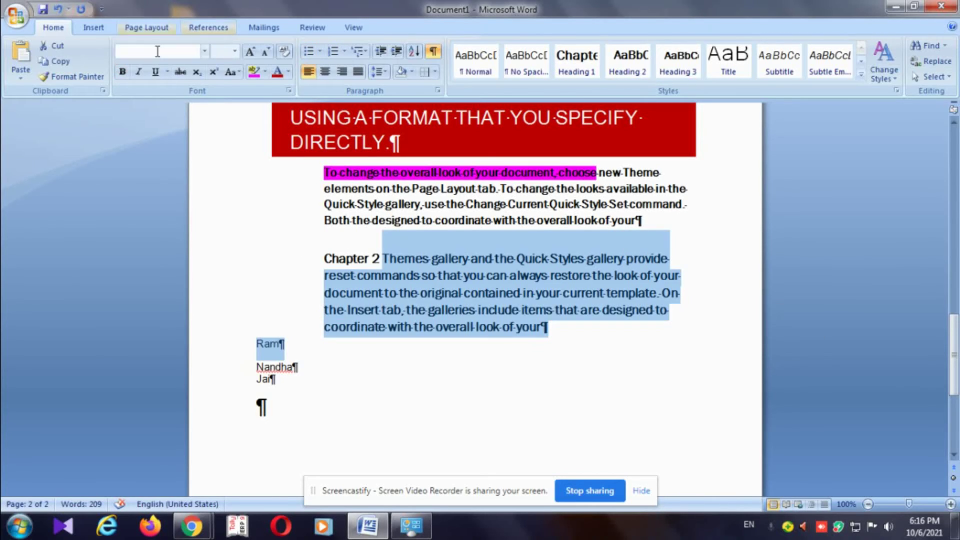
{"action": "left_click", "coordinate": [122, 72]}
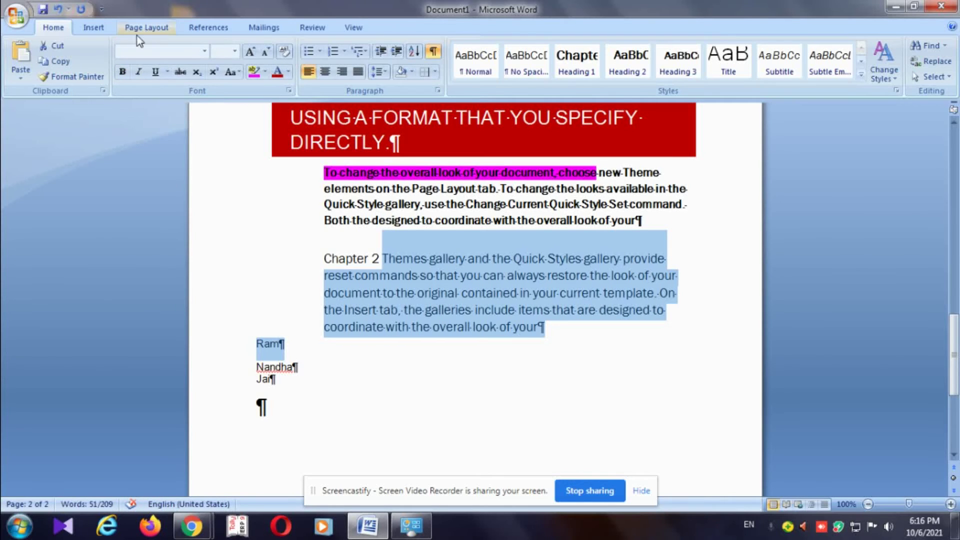
{"action": "left_click", "coordinate": [122, 71]}
{"action": "left_click", "coordinate": [565, 370]}
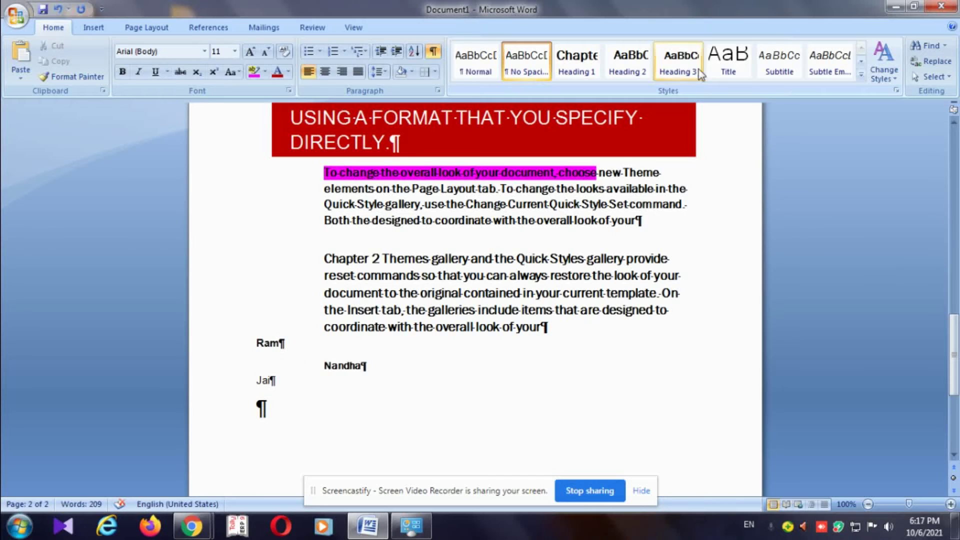
{"action": "left_click", "coordinate": [722, 70]}
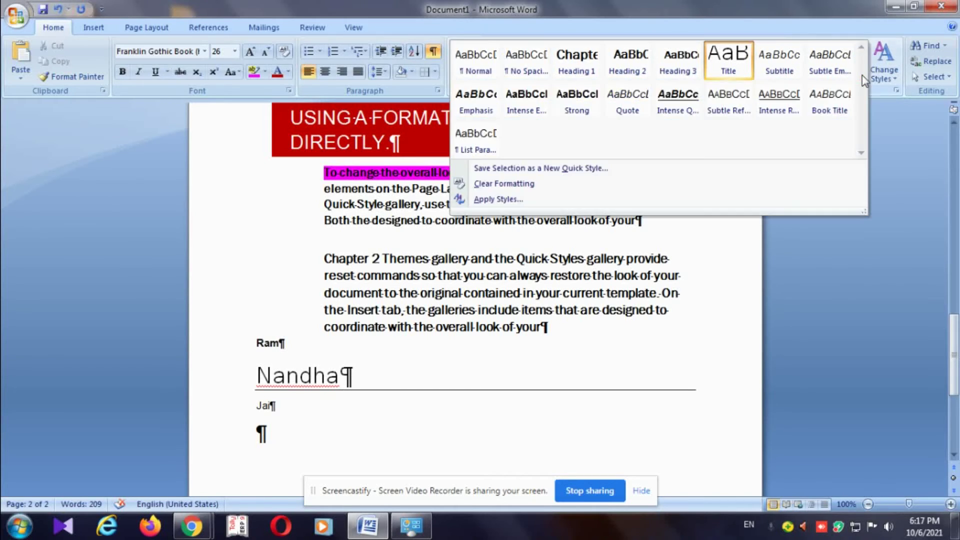
Give the Nandha line the Intense Quote style from the expanded Quick Styles gallery
{"action": "left_click", "coordinate": [860, 75]}
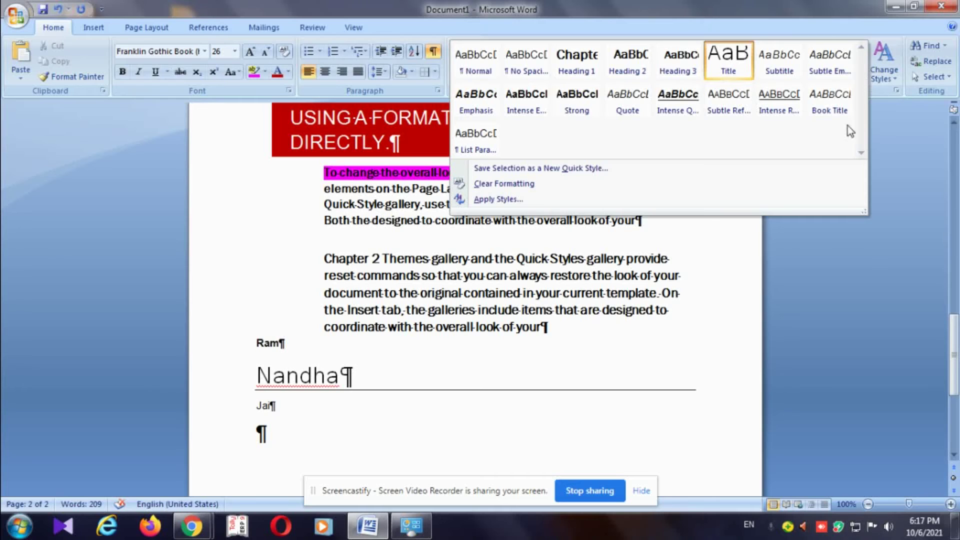
{"action": "left_click", "coordinate": [671, 115]}
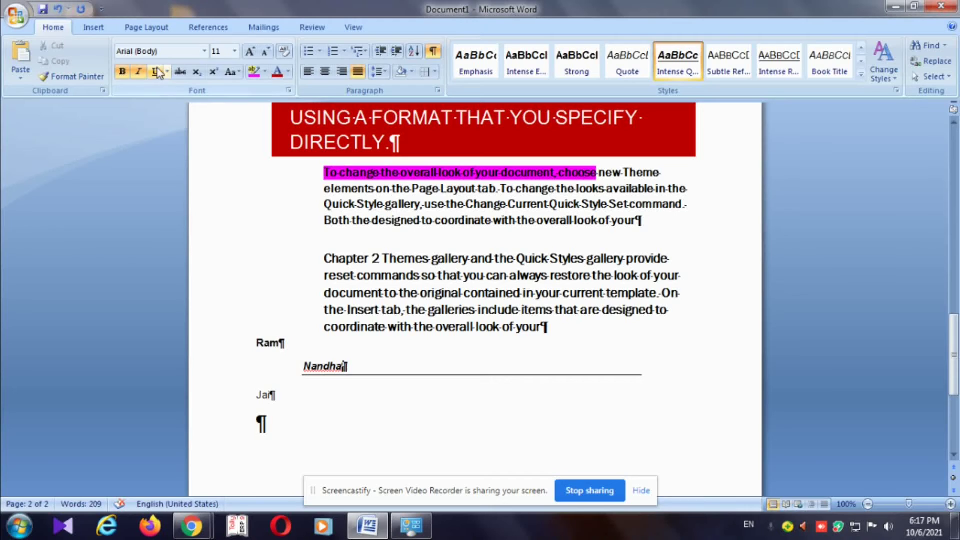
{"action": "left_click_drag", "start_coordinate": [295, 363], "coordinate": [445, 366]}
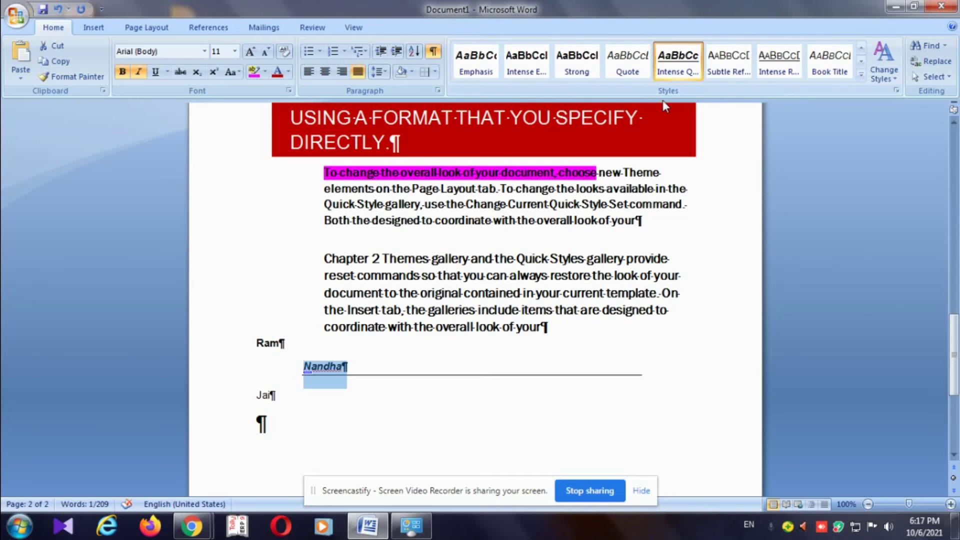
{"action": "left_click", "coordinate": [883, 75]}
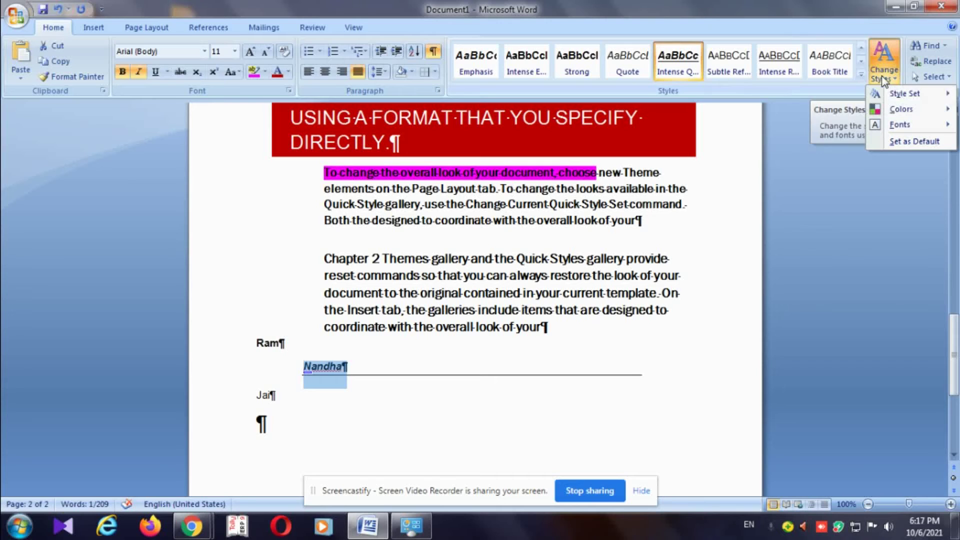
Select the Chapter 2 label and the end of its paragraph
{"action": "left_click", "coordinate": [760, 256]}
{"action": "scroll", "coordinate": [681, 280], "scroll_direction": "up", "scroll_amount": 3}
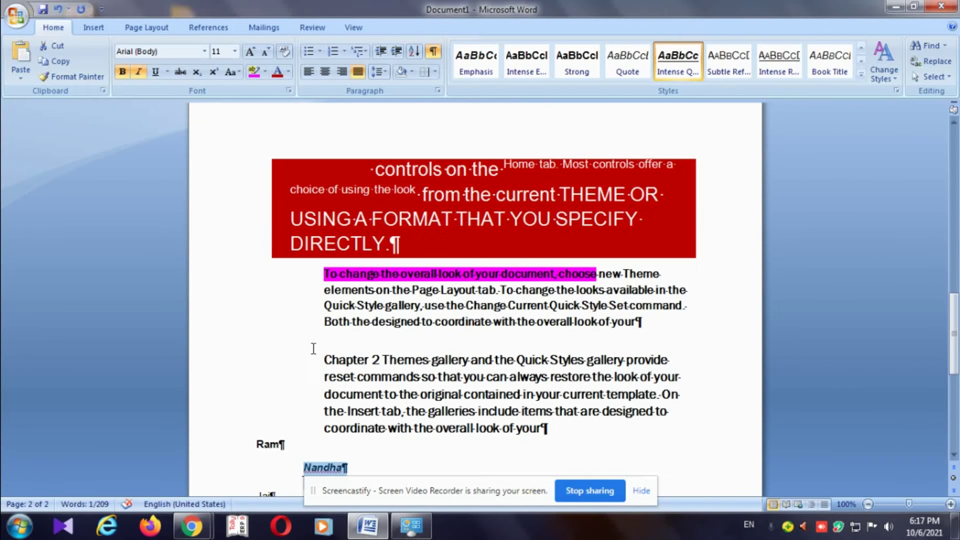
{"action": "left_click_drag", "start_coordinate": [314, 349], "coordinate": [381, 361]}
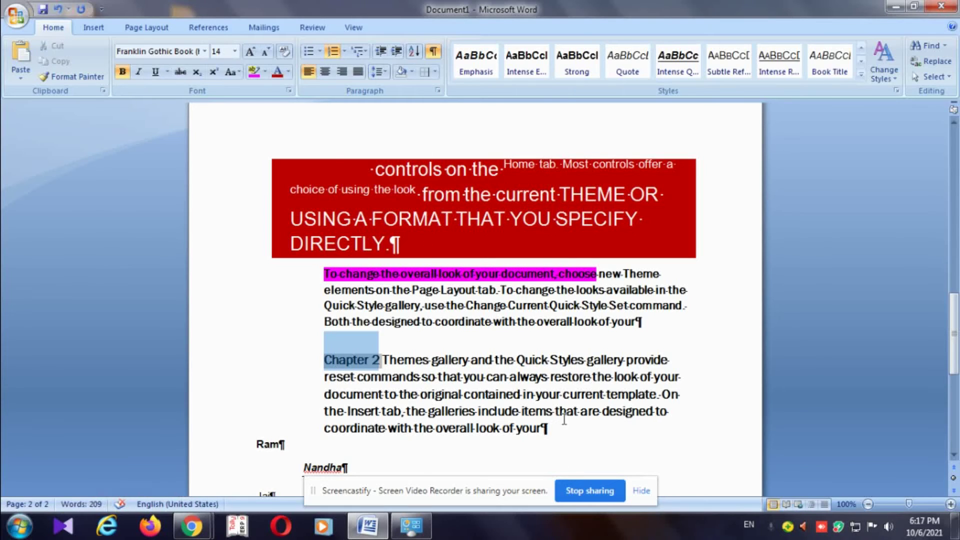
{"action": "left_click_drag", "start_coordinate": [564, 419], "coordinate": [565, 429]}
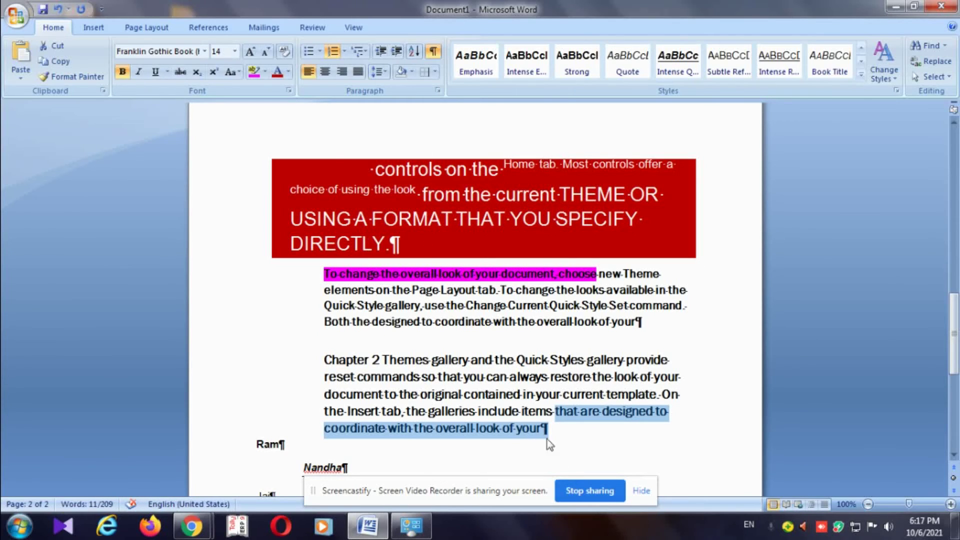
{"action": "scroll", "coordinate": [700, 249], "scroll_direction": "down", "scroll_amount": 3}
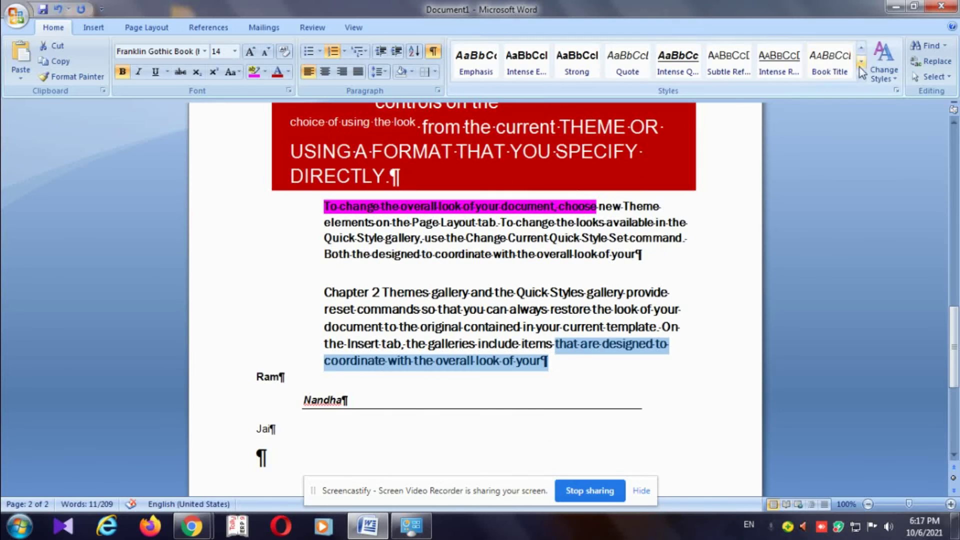
Try the Formal and Traditional style sets, then settle on the small-caps Modern set
{"action": "left_click", "coordinate": [876, 67]}
{"action": "mouse_move", "coordinate": [905, 93]}
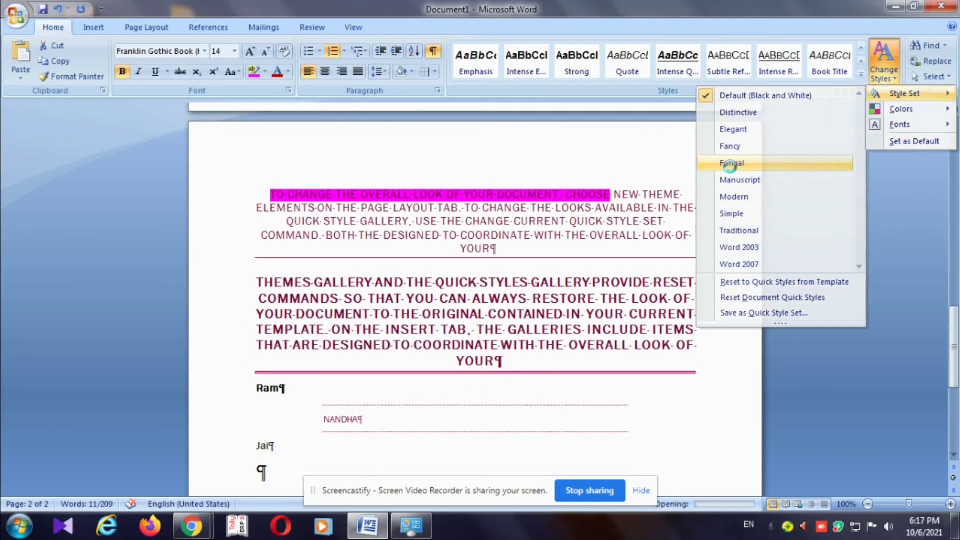
{"action": "left_click", "coordinate": [731, 165]}
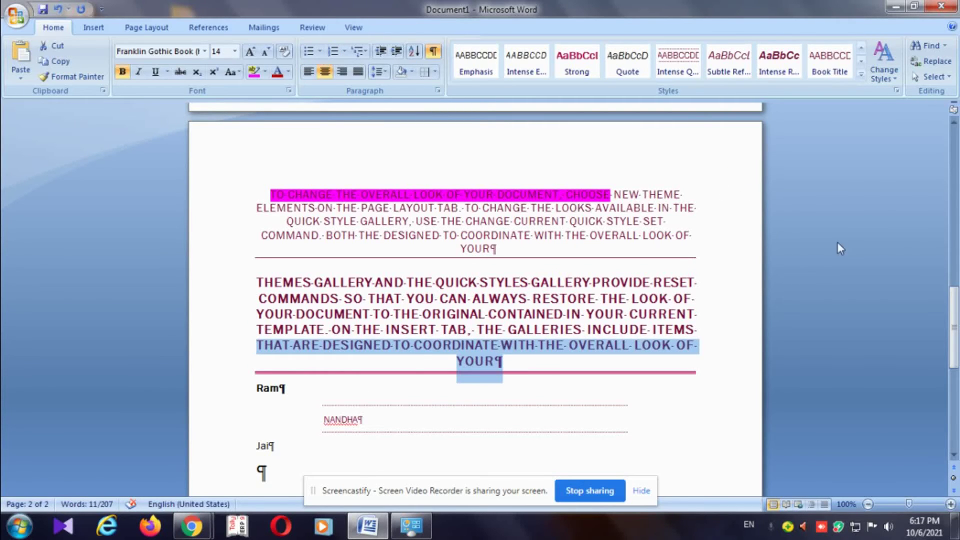
{"action": "left_click", "coordinate": [883, 67]}
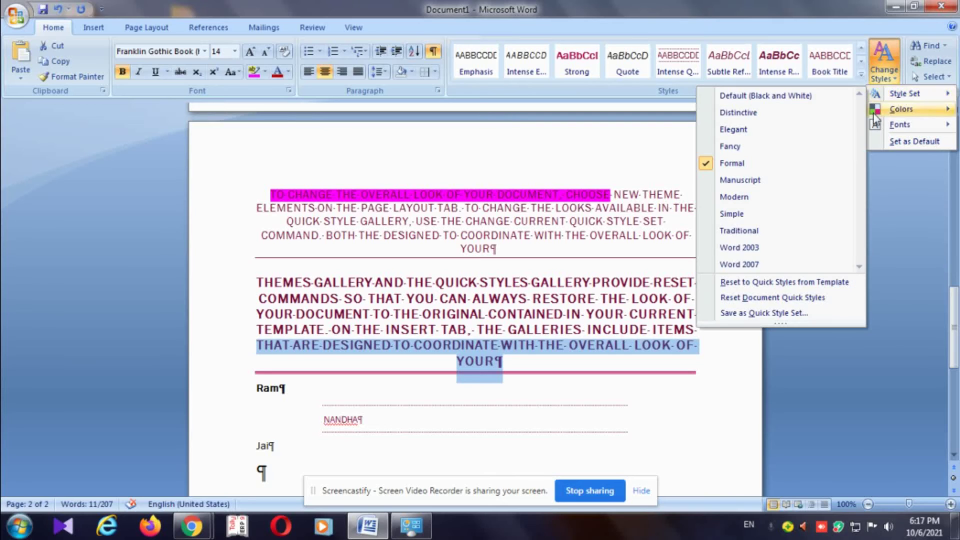
{"action": "left_click", "coordinate": [745, 230]}
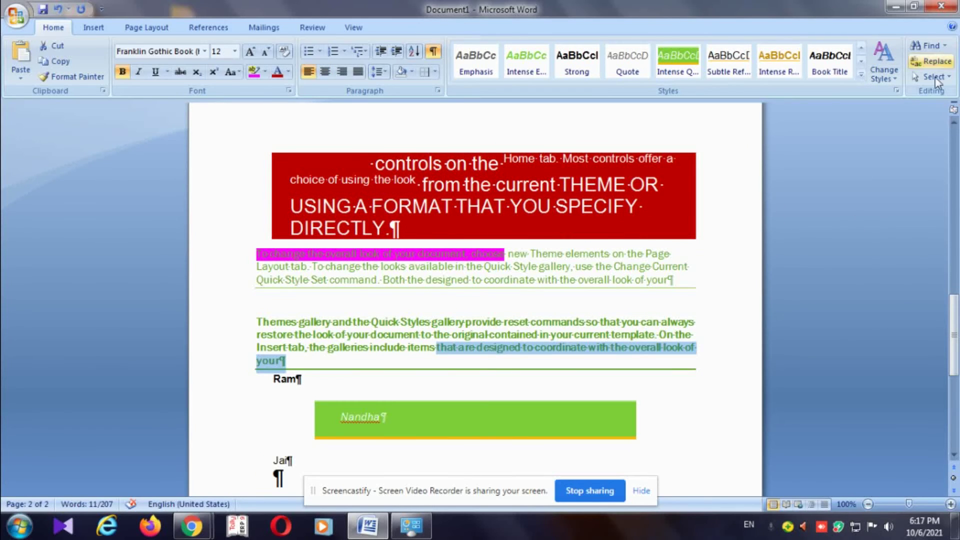
{"action": "left_click", "coordinate": [883, 68]}
{"action": "mouse_move", "coordinate": [908, 94]}
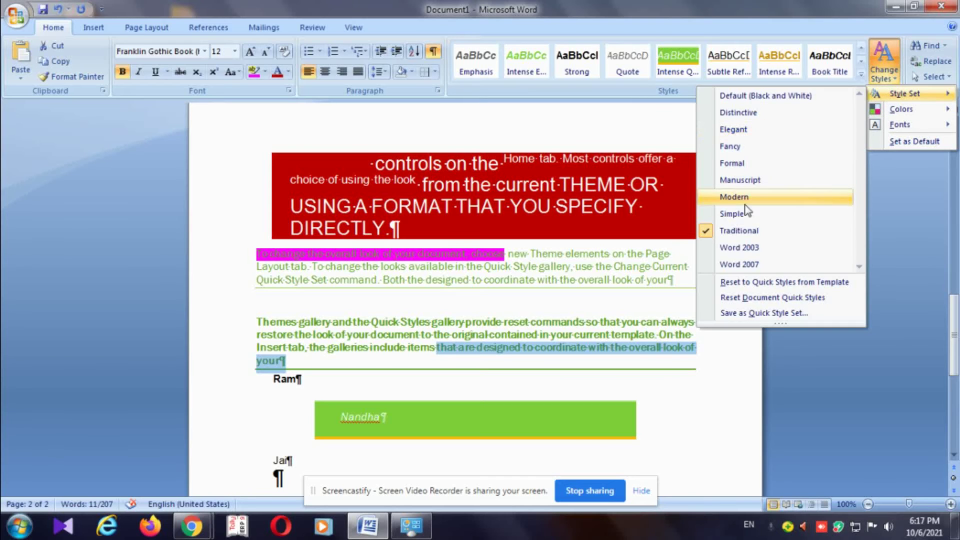
{"action": "left_click", "coordinate": [739, 212]}
Select the Themes gallery paragraph and bring up the theme colour schemes
{"action": "left_click", "coordinate": [474, 260]}
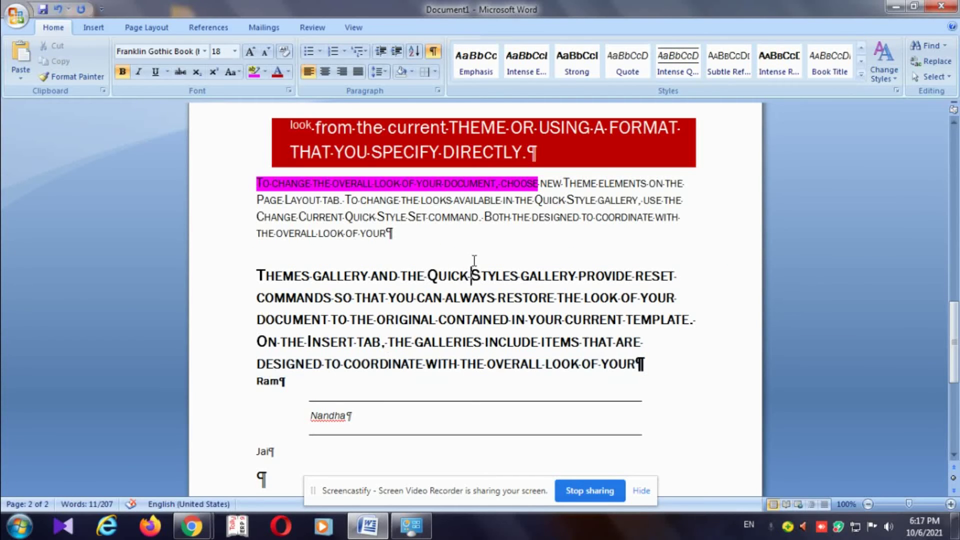
{"action": "mouse_move", "coordinate": [256, 274]}
{"action": "left_mouse_down"}
{"action": "mouse_move", "coordinate": [609, 344]}
{"action": "mouse_move", "coordinate": [645, 367]}
{"action": "left_mouse_up"}
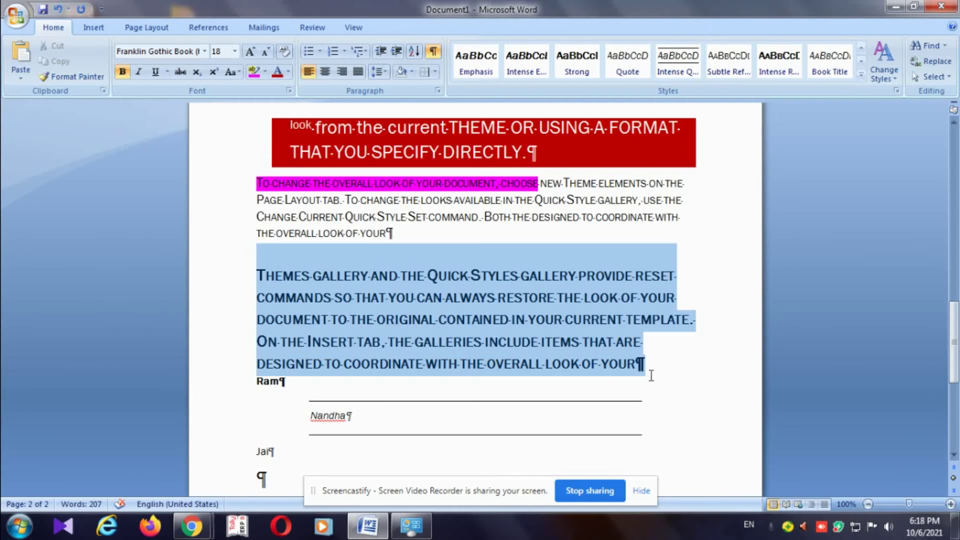
{"action": "left_click", "coordinate": [887, 76]}
{"action": "mouse_move", "coordinate": [902, 110]}
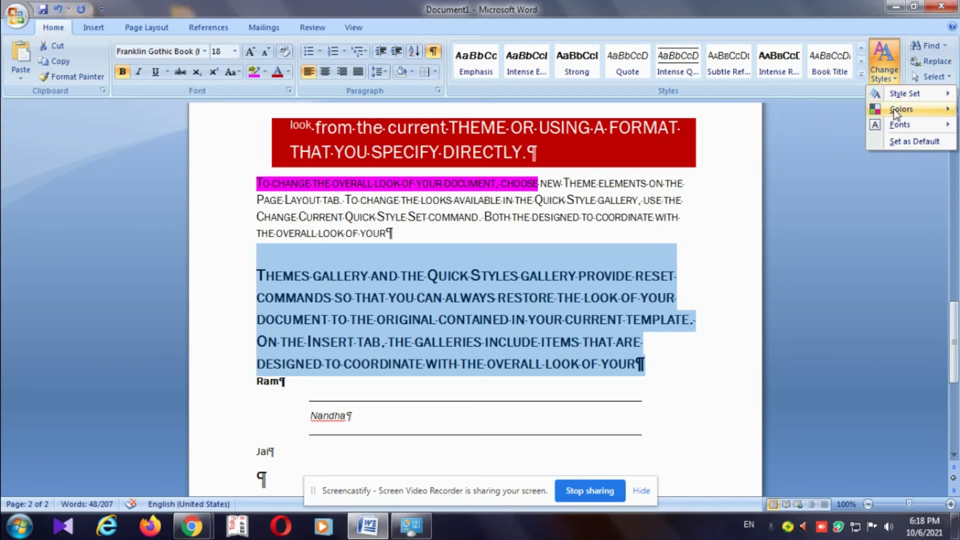
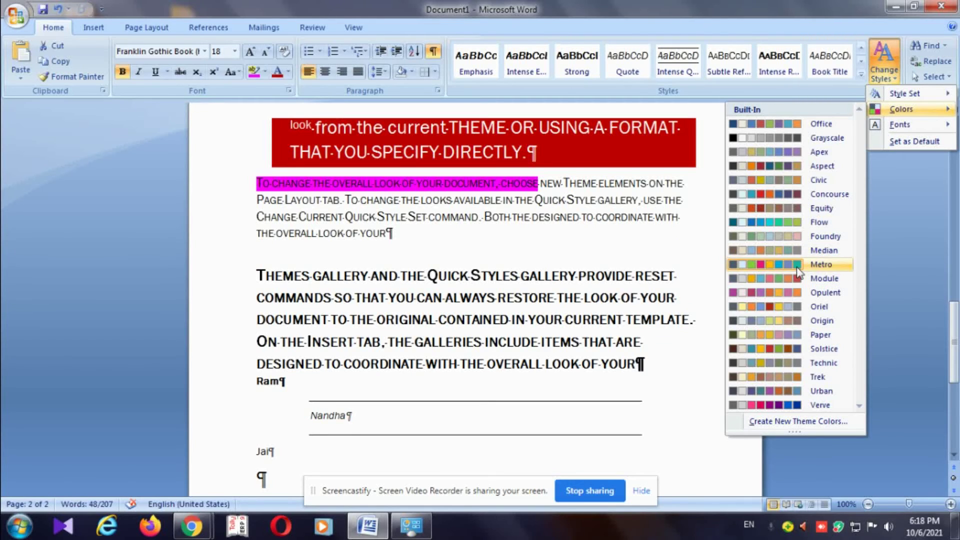
Apply the Metro theme colours to the document
{"action": "left_click", "coordinate": [796, 272]}
{"action": "left_click", "coordinate": [714, 406]}
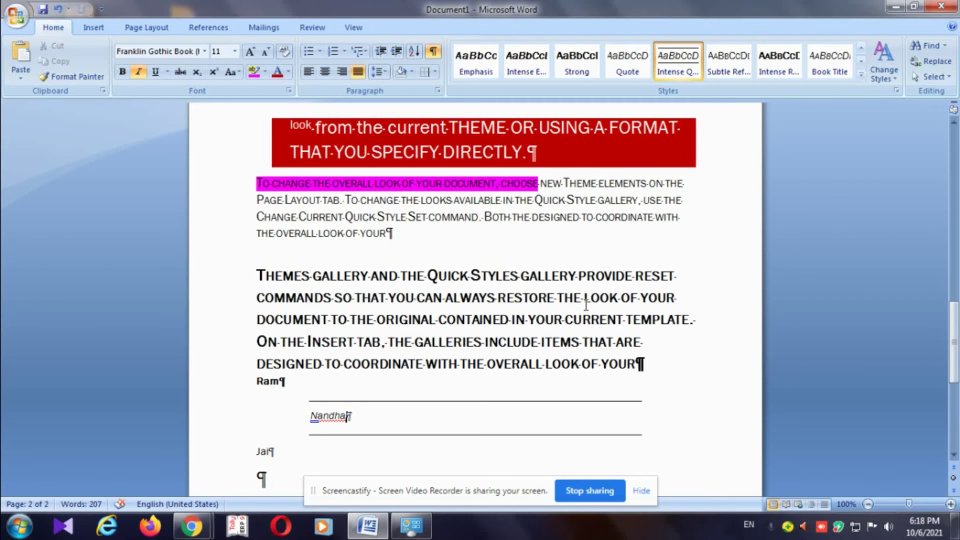
{"action": "left_click", "coordinate": [883, 70]}
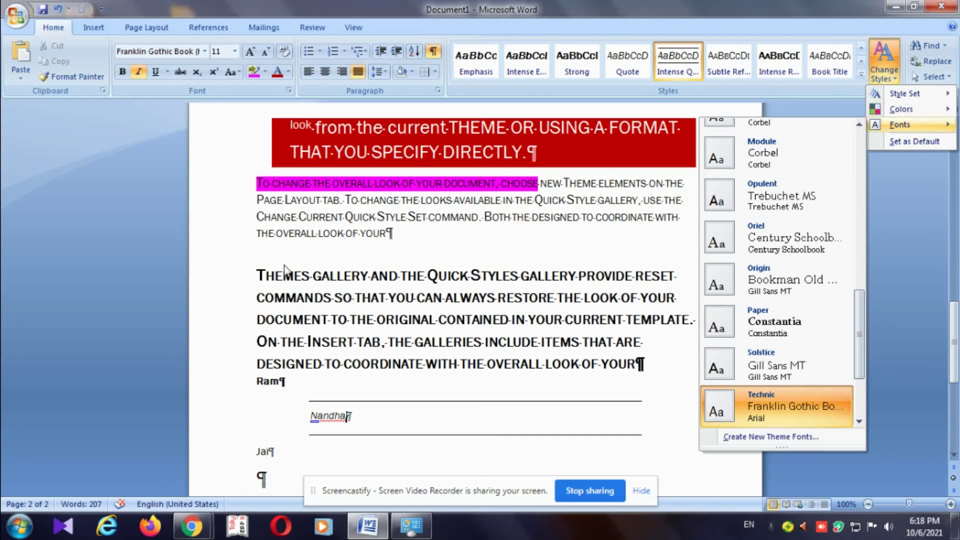
{"action": "left_click", "coordinate": [264, 274]}
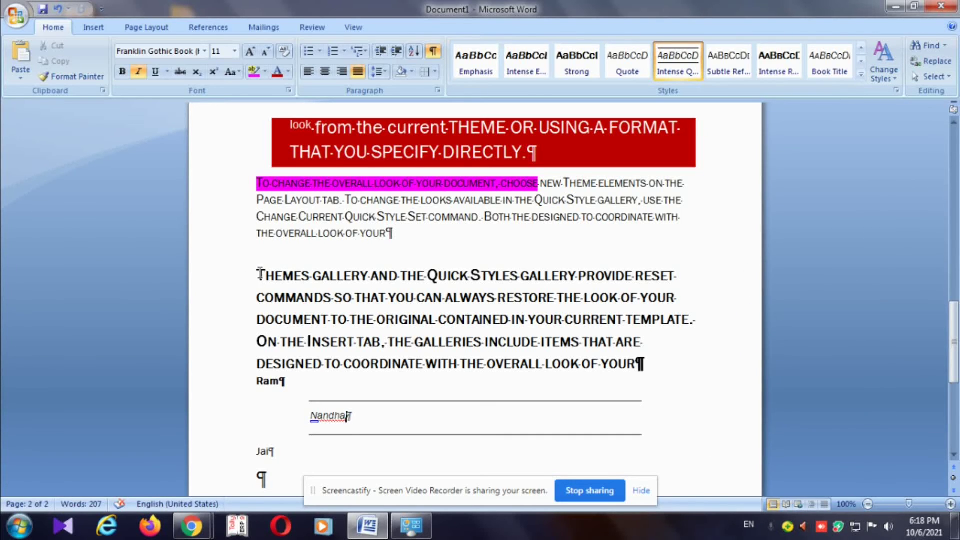
Select the Themes paragraph through the Ram line and apply the Arial-based Office Classic theme fonts
{"action": "left_click_drag", "start_coordinate": [256, 274], "coordinate": [639, 384]}
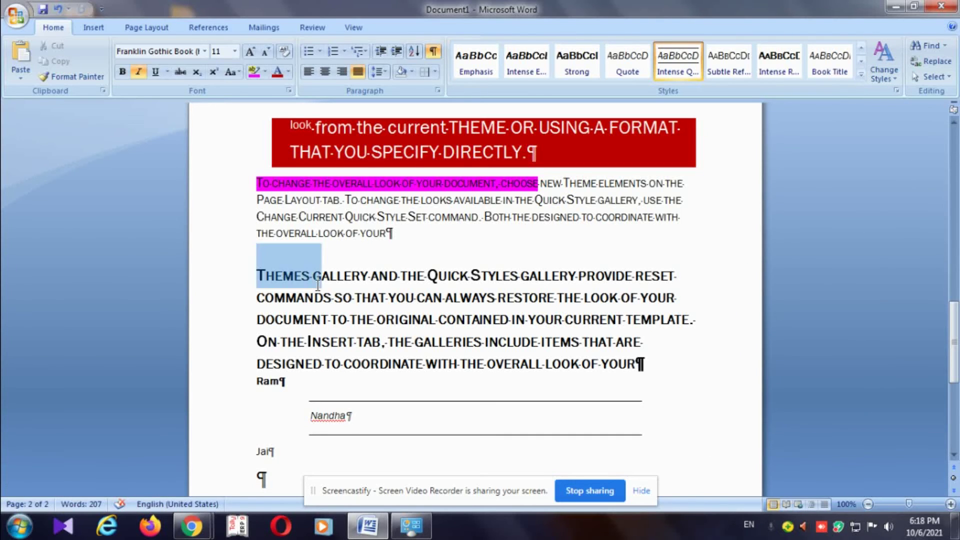
{"action": "left_click", "coordinate": [889, 67]}
{"action": "mouse_move", "coordinate": [907, 124]}
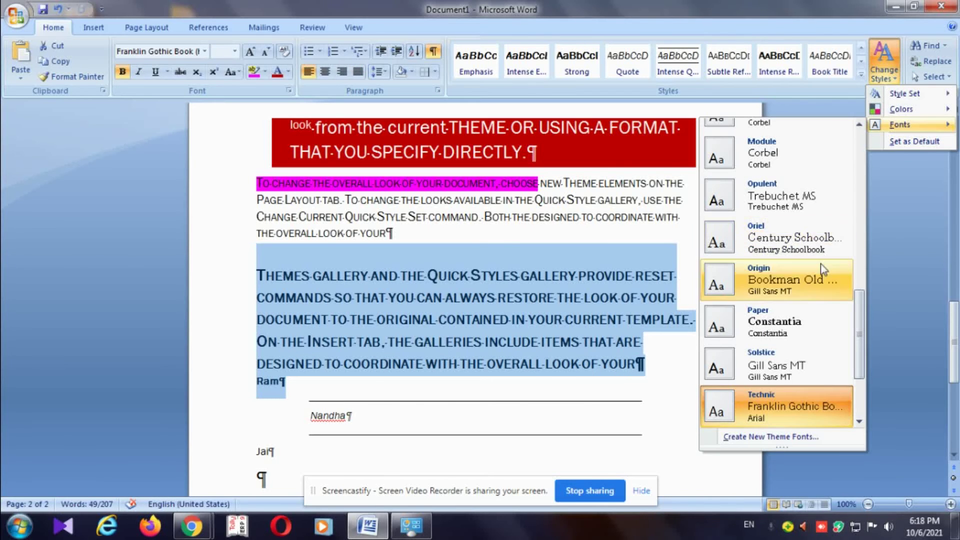
{"action": "scroll", "coordinate": [820, 263], "scroll_direction": "up", "scroll_amount": 5}
{"action": "scroll", "coordinate": [806, 259], "scroll_direction": "down", "scroll_amount": 3}
{"action": "scroll", "coordinate": [804, 258], "scroll_direction": "up", "scroll_amount": 5}
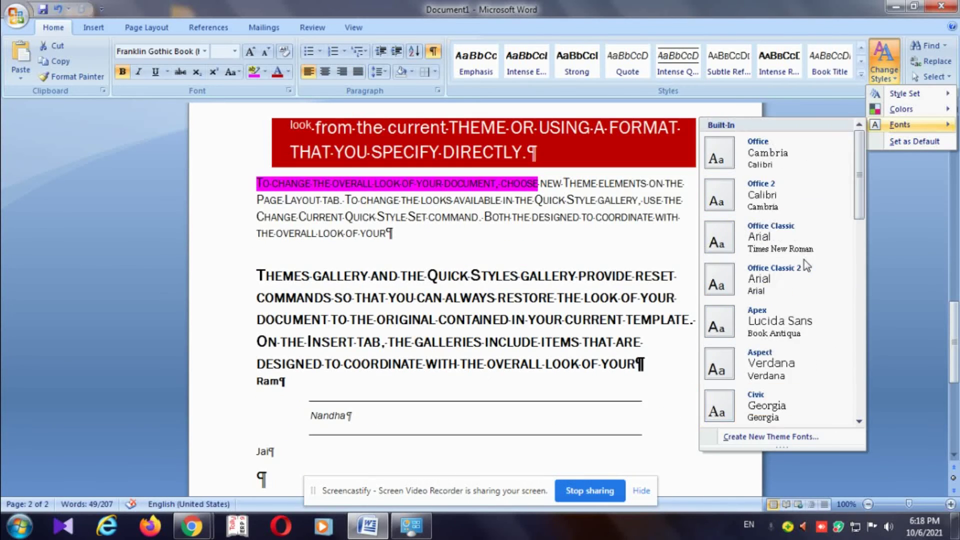
{"action": "left_click", "coordinate": [747, 235]}
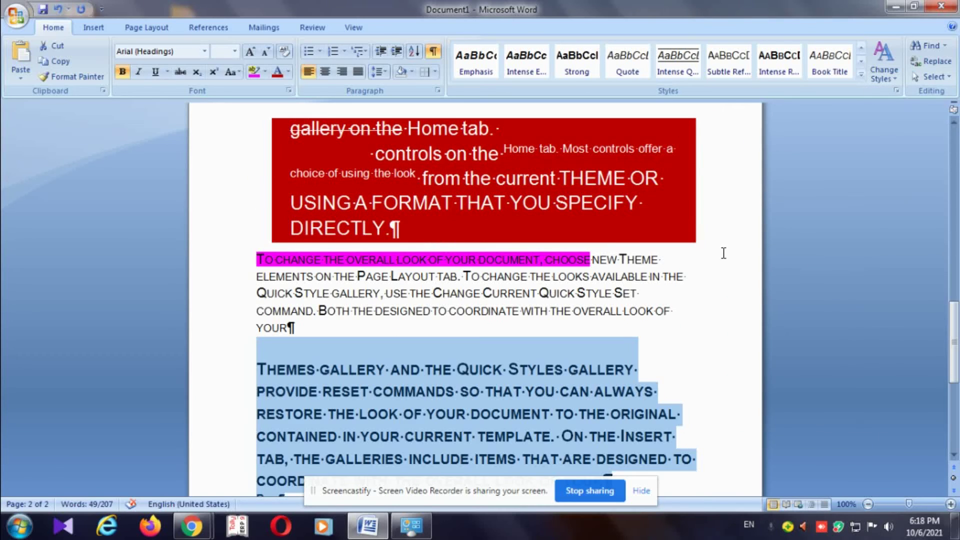
{"action": "left_click", "coordinate": [716, 356]}
{"action": "scroll", "coordinate": [677, 399], "scroll_direction": "down", "scroll_amount": 4}
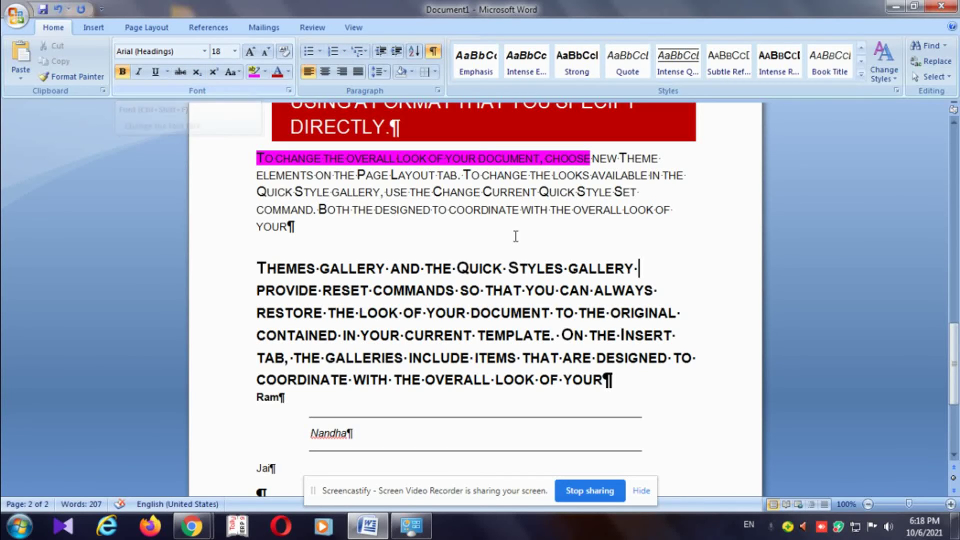
{"action": "left_click", "coordinate": [882, 78]}
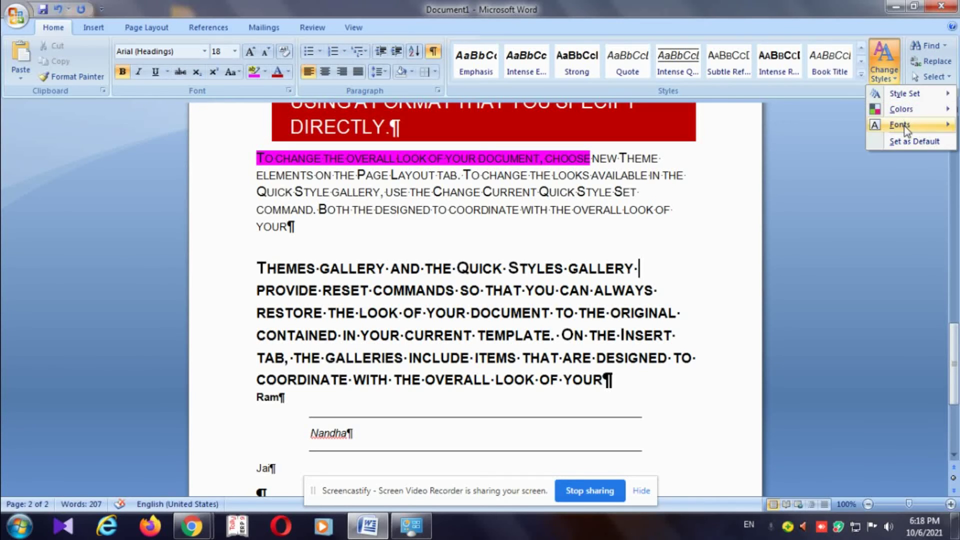
{"action": "scroll", "coordinate": [763, 357], "scroll_direction": "down", "scroll_amount": 5}
{"action": "scroll", "coordinate": [763, 357], "scroll_direction": "up", "scroll_amount": 5}
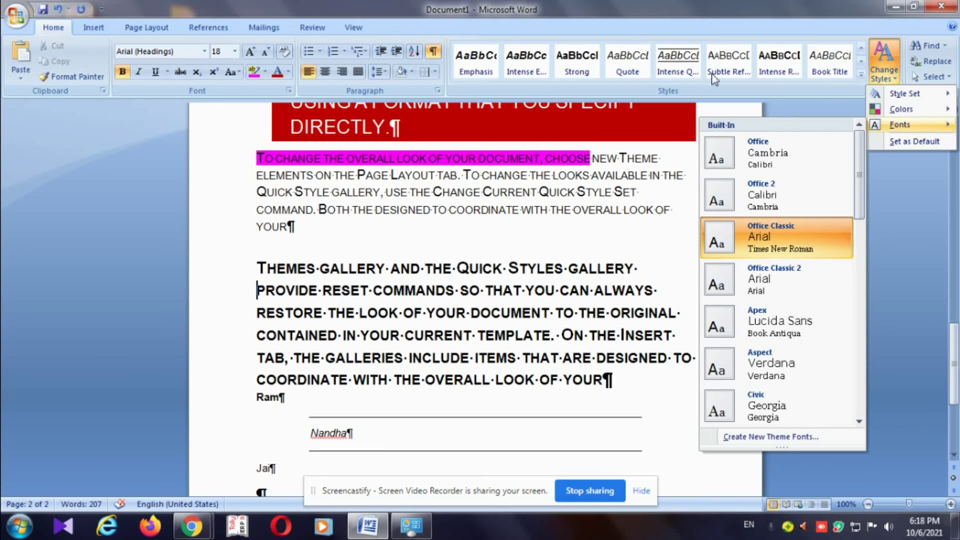
{"action": "left_click", "coordinate": [682, 235]}
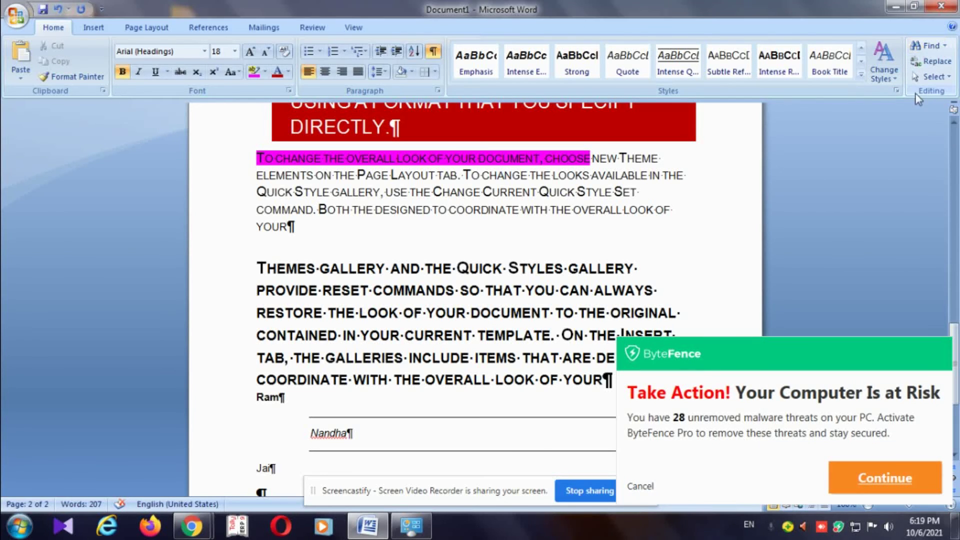
{"action": "left_click", "coordinate": [639, 486]}
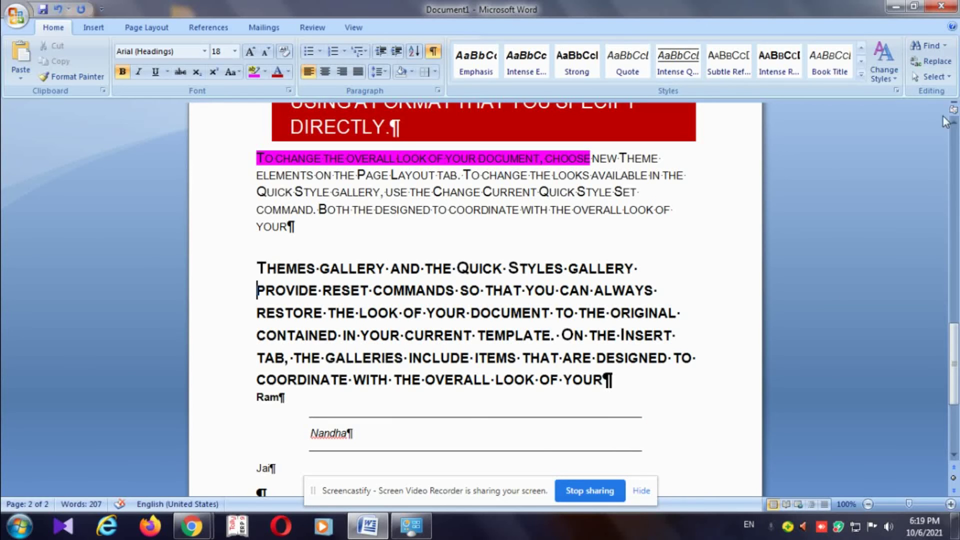
Replace the old search term with 'when' and jump to its first match in the BLOCKS line
{"action": "left_click", "coordinate": [923, 53]}
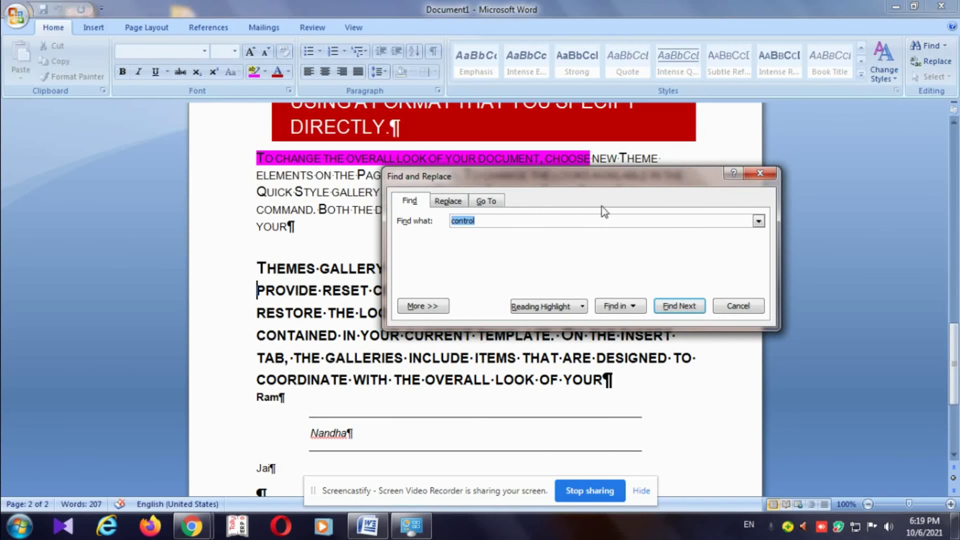
{"action": "key", "text": "BackSpace"}
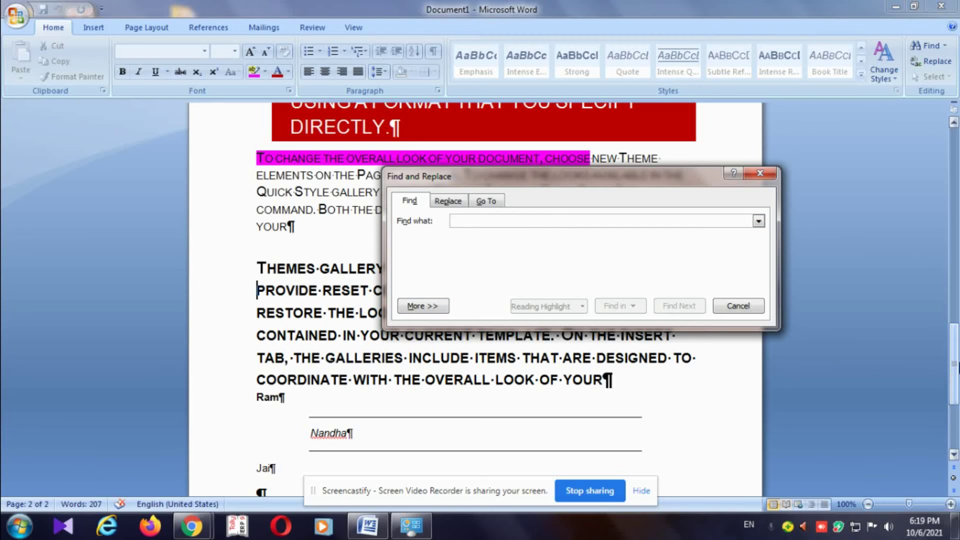
{"action": "left_click_drag", "start_coordinate": [954, 365], "coordinate": [953, 191]}
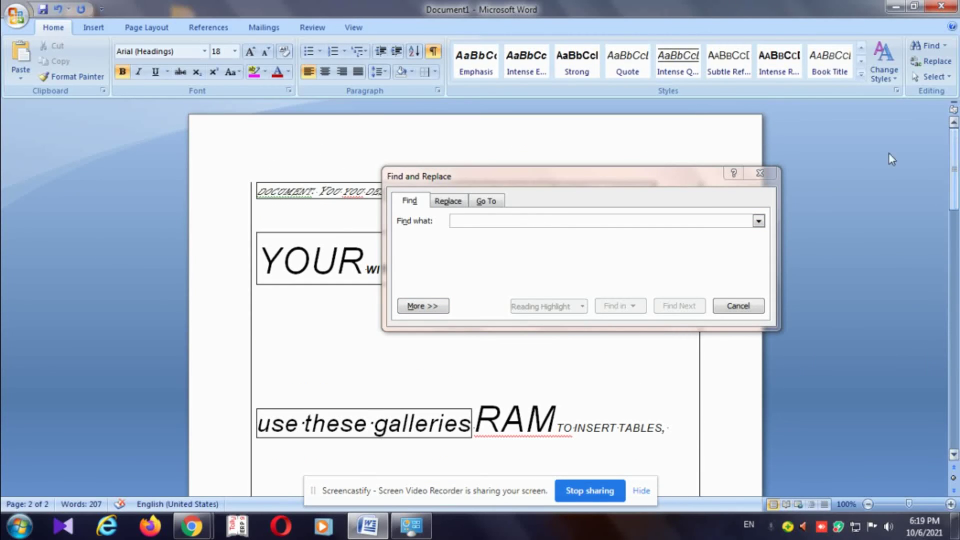
{"action": "scroll", "coordinate": [520, 357], "scroll_direction": "down", "scroll_amount": 3}
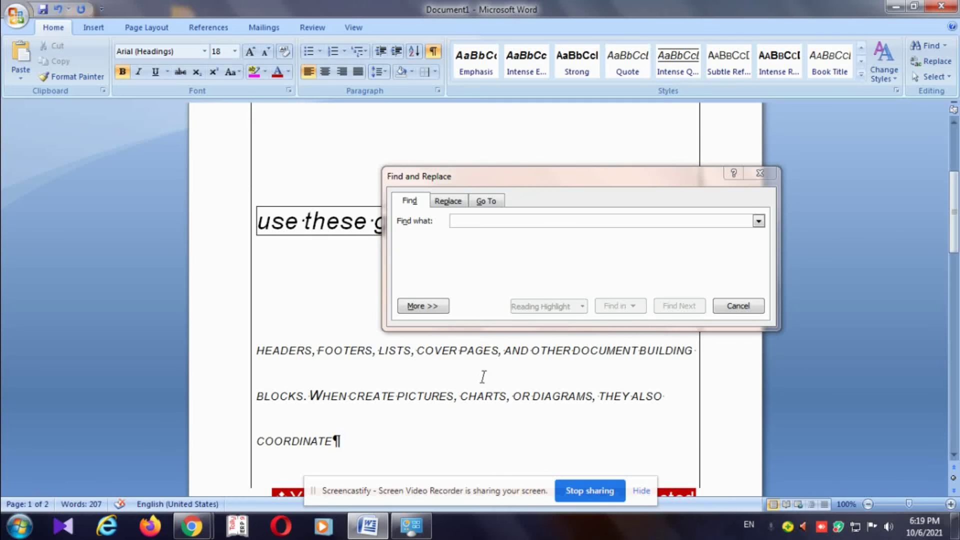
{"action": "scroll", "coordinate": [483, 376], "scroll_direction": "up", "scroll_amount": 6}
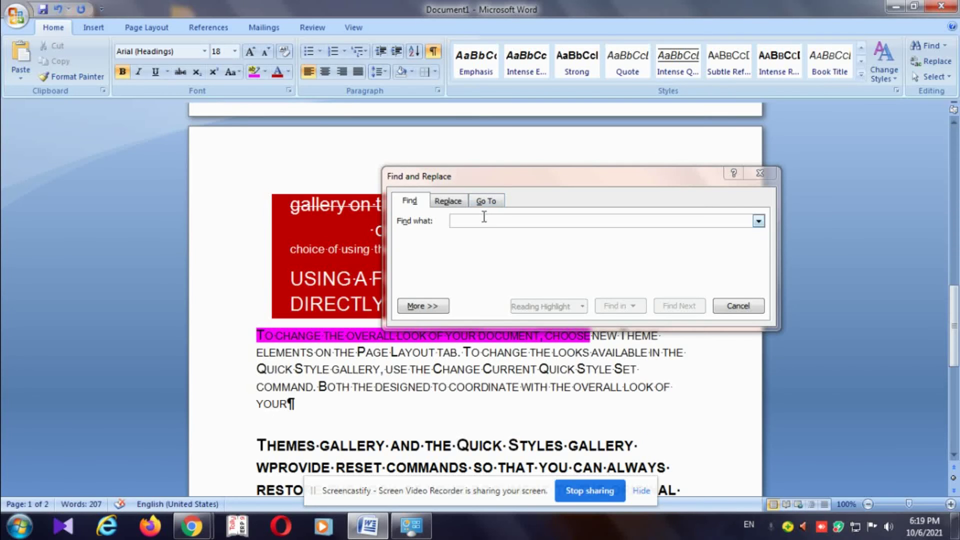
{"action": "left_click", "coordinate": [484, 218]}
{"action": "type", "text": "when"}
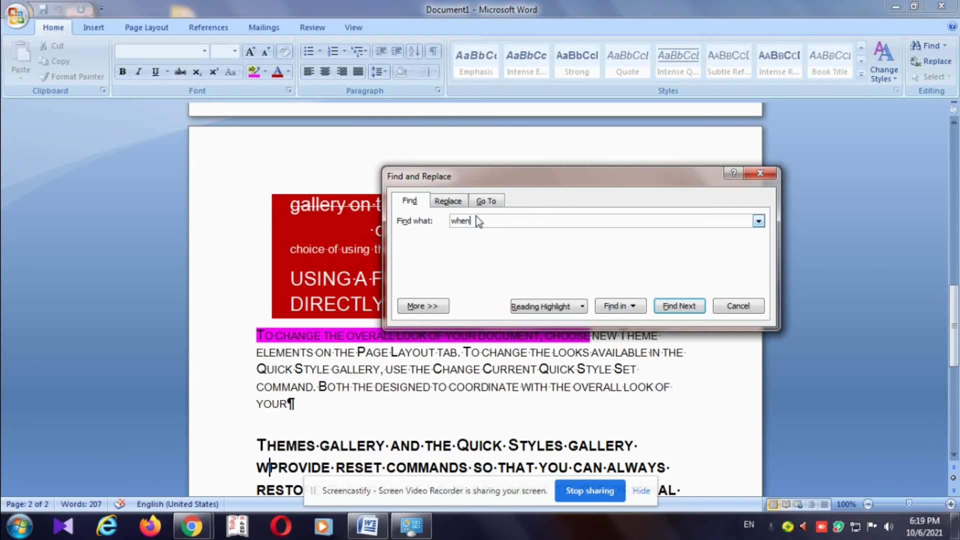
{"action": "key", "text": "Return"}
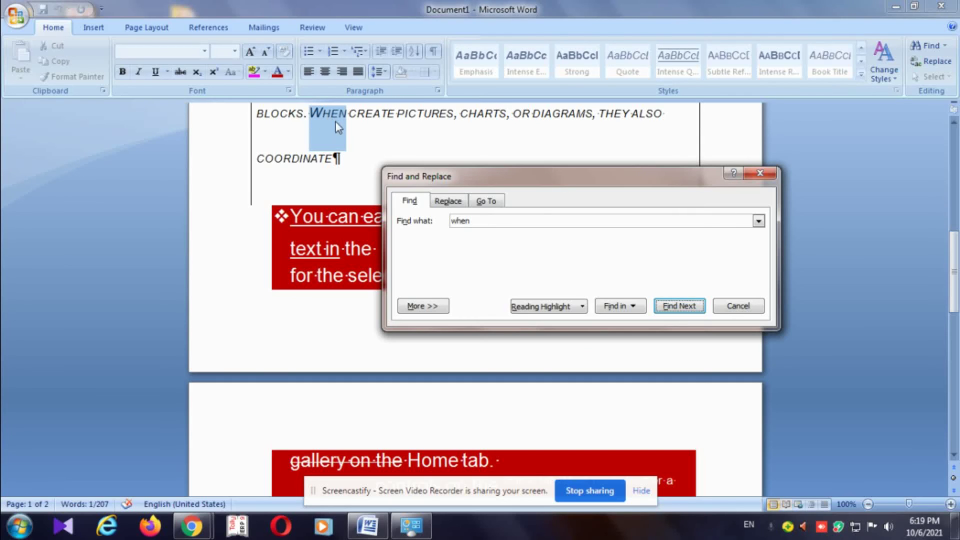
{"action": "left_click", "coordinate": [363, 127]}
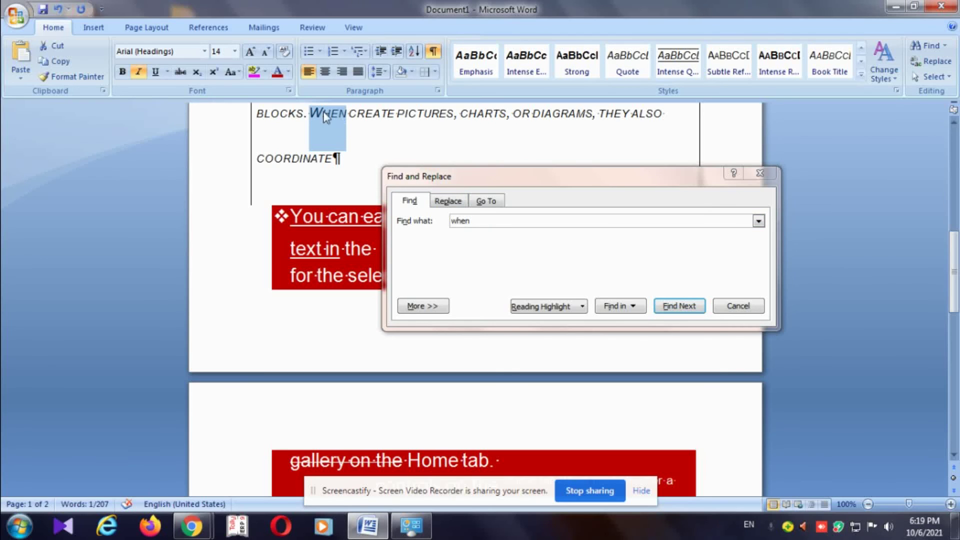
{"action": "left_click", "coordinate": [495, 220]}
{"action": "key", "text": "BackSpace"}
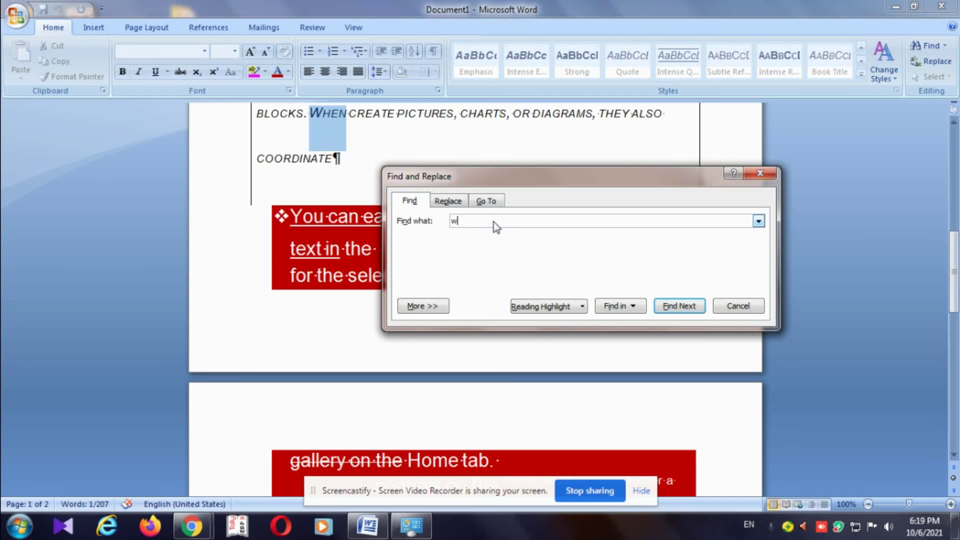
{"action": "key", "text": "BackSpace"}
{"action": "type", "text": "blocks"}
{"action": "left_click", "coordinate": [685, 306]}
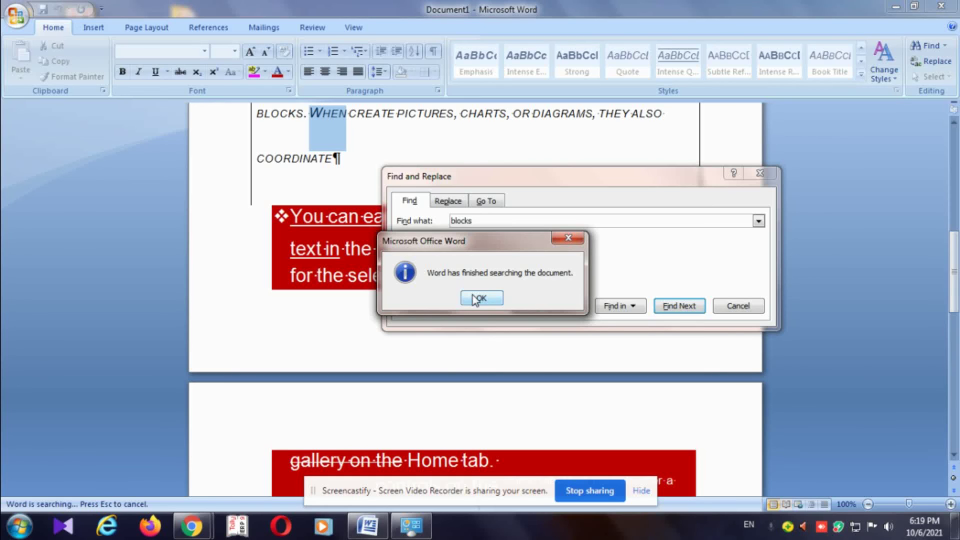
{"action": "left_click", "coordinate": [479, 298]}
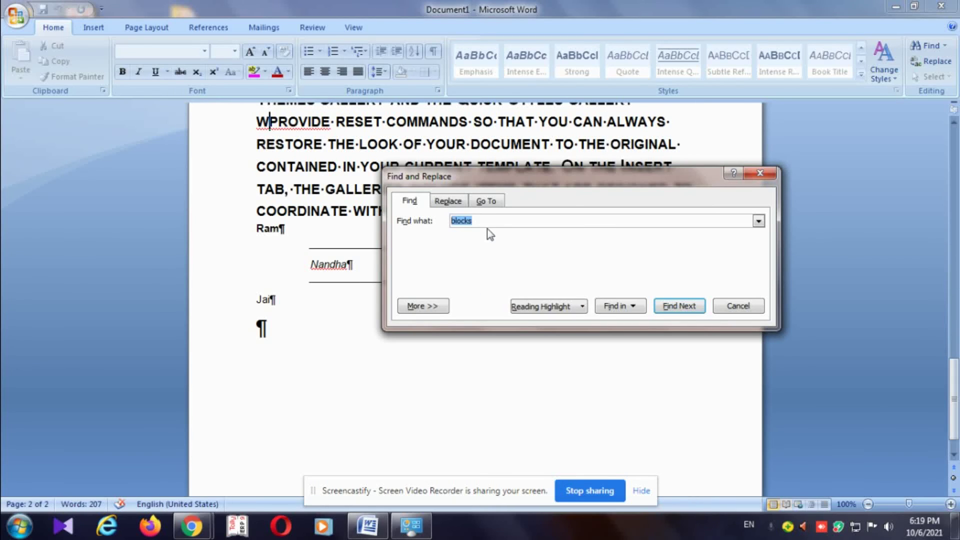
{"action": "key", "text": "BackSpace"}
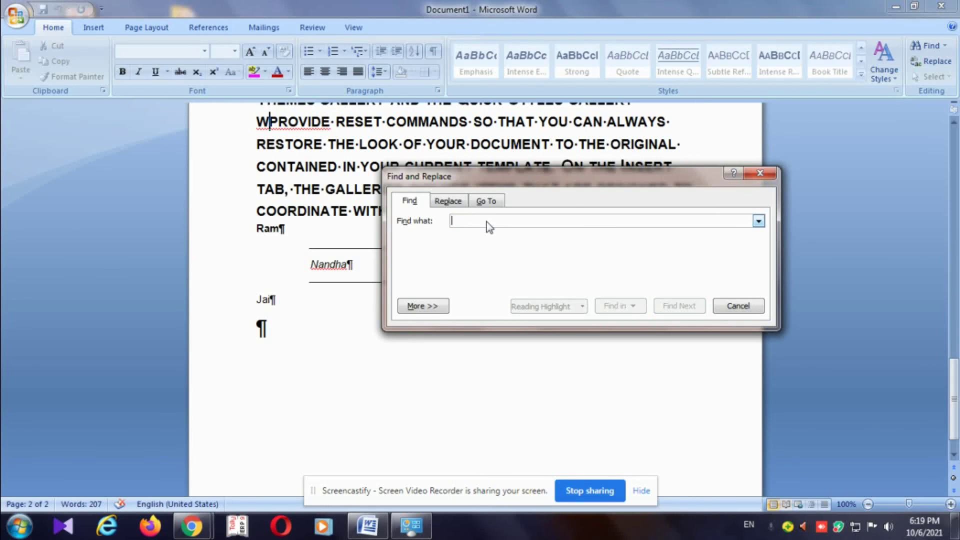
{"action": "type", "text": "nandha"}
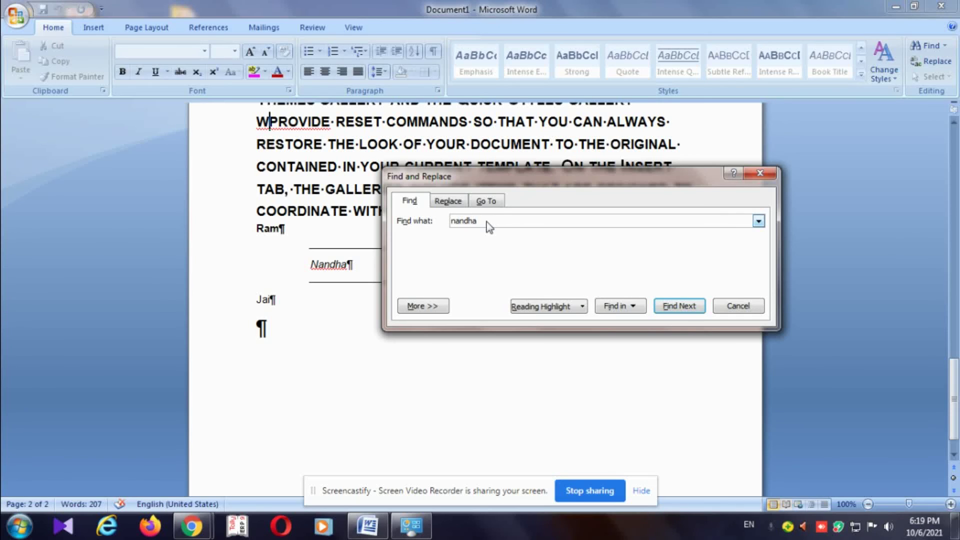
{"action": "key", "text": "Return"}
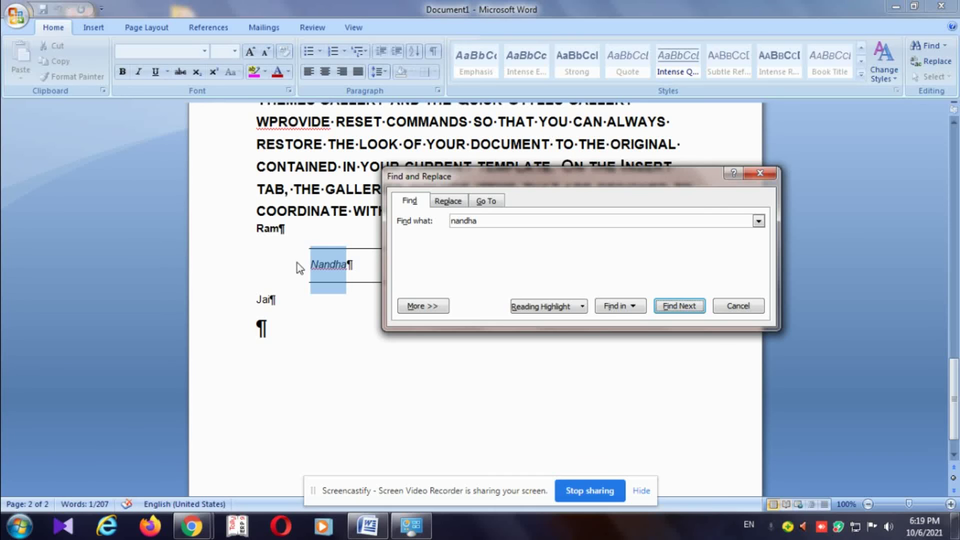
{"action": "left_click", "coordinate": [695, 307]}
{"action": "left_click", "coordinate": [475, 306]}
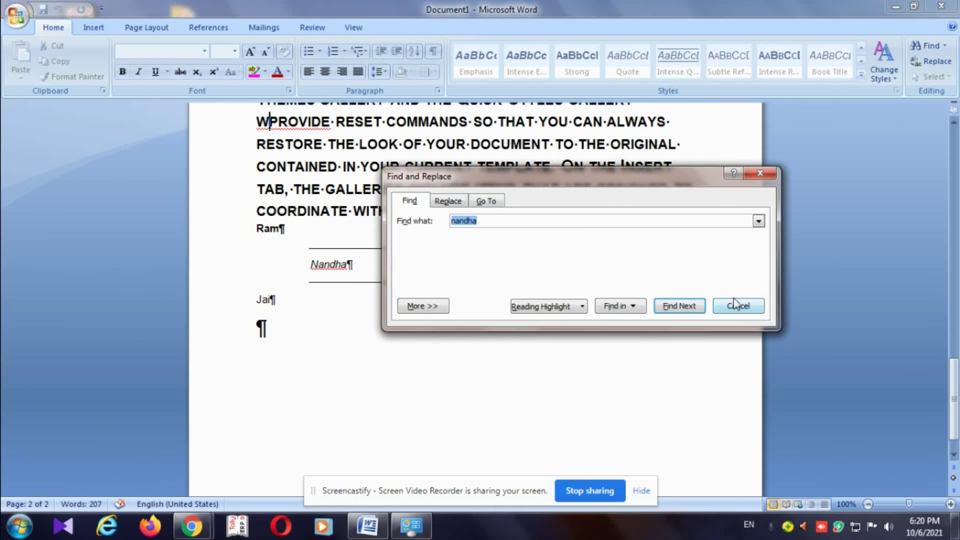
{"action": "left_click", "coordinate": [734, 304]}
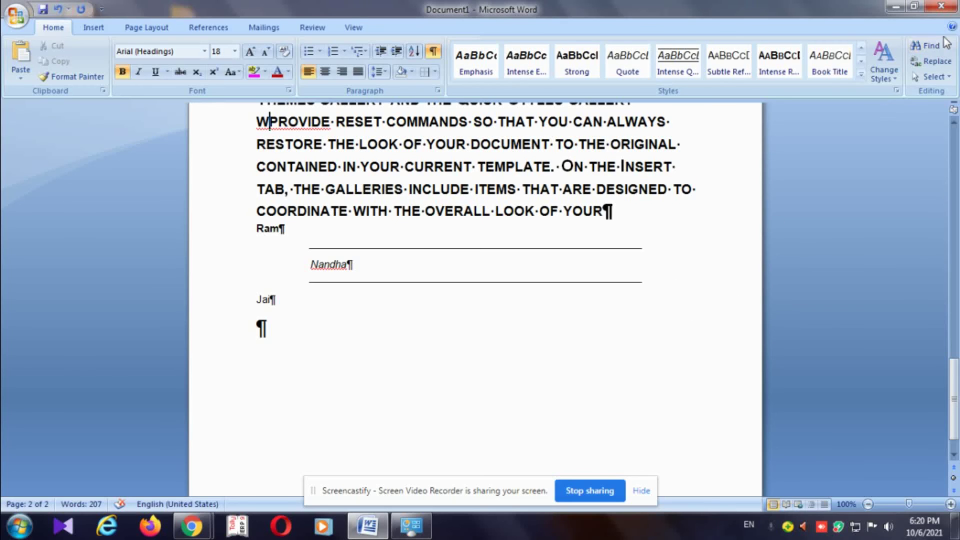
Replace every occurrence of 'nandha' with nothing, leaving an empty line between the rules
{"action": "left_click", "coordinate": [943, 63]}
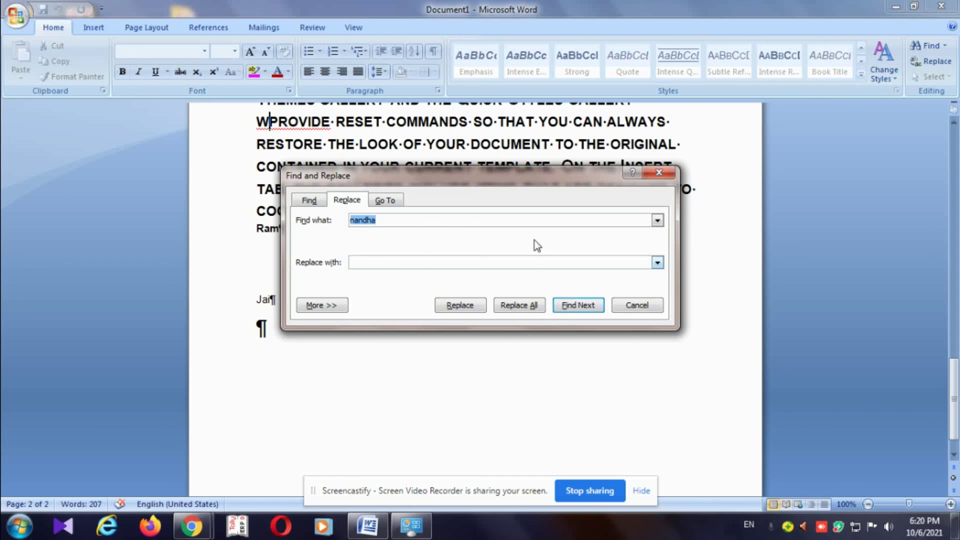
{"action": "left_click", "coordinate": [574, 306]}
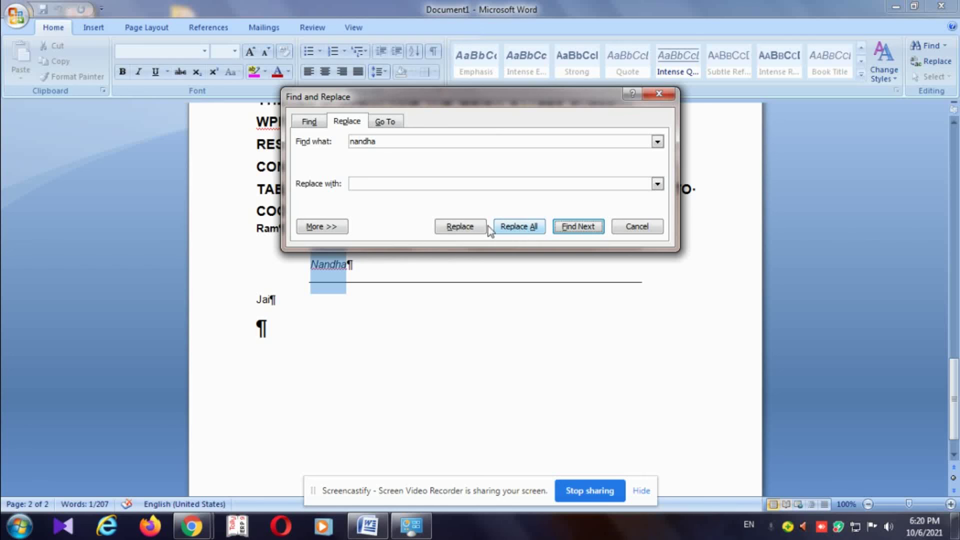
{"action": "left_click", "coordinate": [436, 226]}
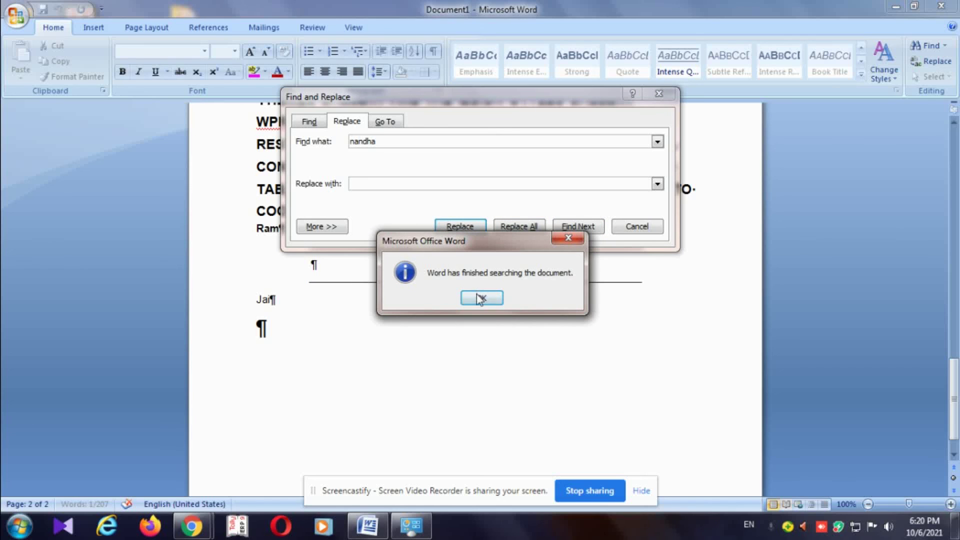
{"action": "left_click", "coordinate": [481, 298]}
{"action": "left_click", "coordinate": [636, 226]}
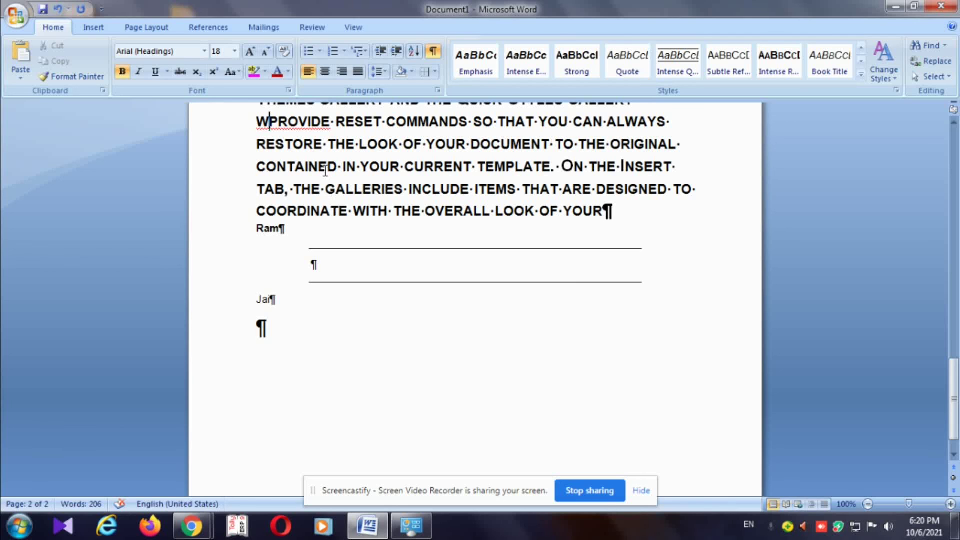
{"action": "scroll", "coordinate": [362, 231], "scroll_direction": "up", "scroll_amount": 3}
{"action": "scroll", "coordinate": [363, 231], "scroll_direction": "up", "scroll_amount": 2}
{"action": "scroll", "coordinate": [362, 231], "scroll_direction": "down", "scroll_amount": 5}
{"action": "left_click_drag", "start_coordinate": [256, 228], "coordinate": [320, 236]}
{"action": "left_click", "coordinate": [933, 61]}
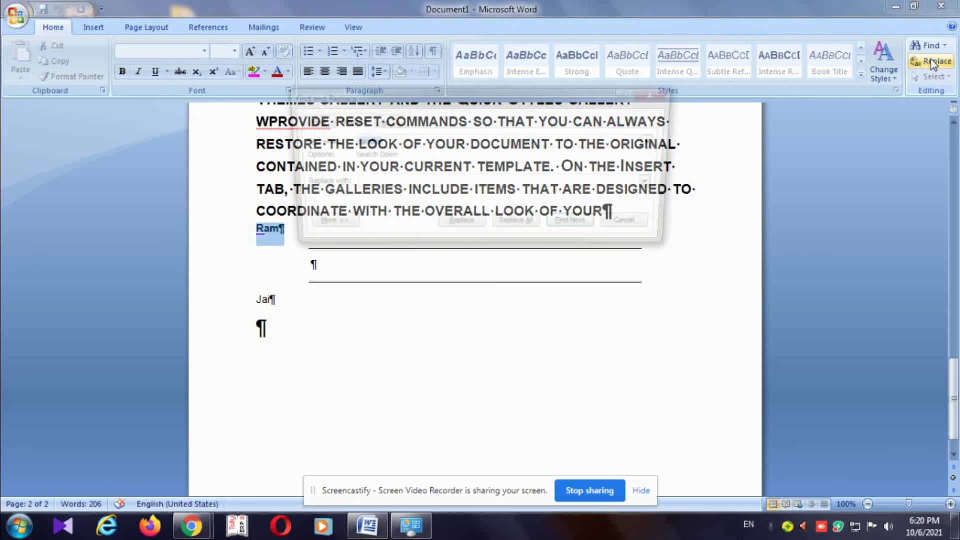
{"action": "left_click", "coordinate": [643, 226]}
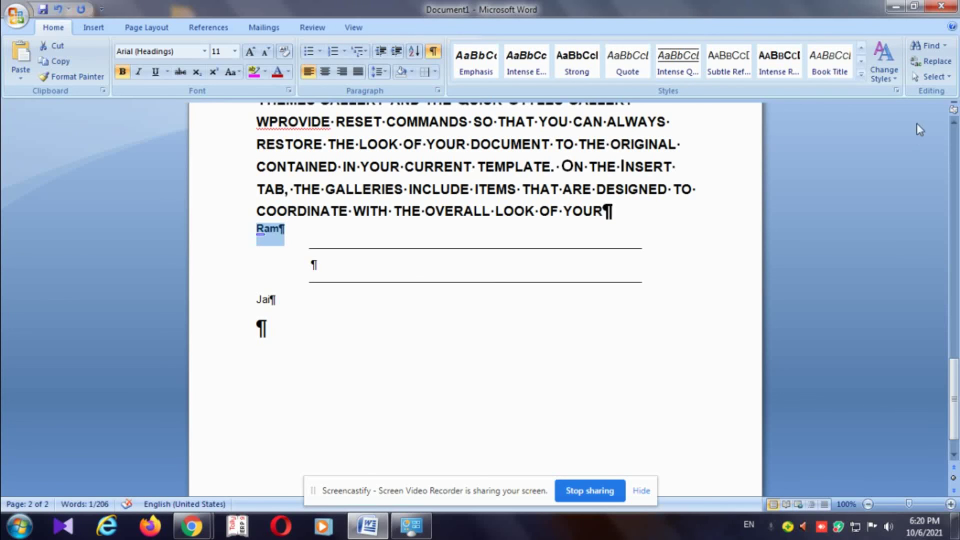
{"action": "left_click", "coordinate": [925, 78]}
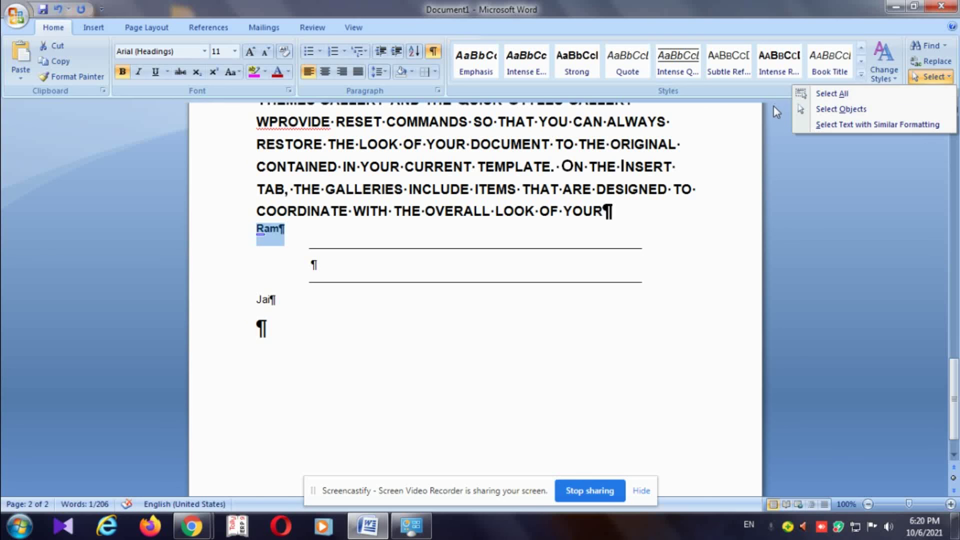
{"action": "left_click", "coordinate": [727, 215]}
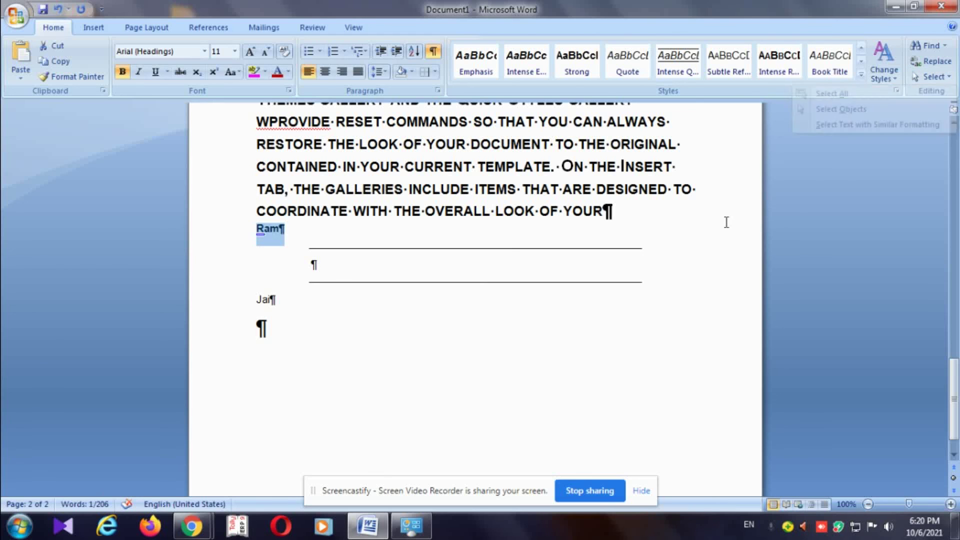
{"action": "scroll", "coordinate": [727, 215], "scroll_direction": "up", "scroll_amount": 5}
{"action": "scroll", "coordinate": [725, 224], "scroll_direction": "up", "scroll_amount": 5}
{"action": "scroll", "coordinate": [725, 225], "scroll_direction": "up", "scroll_amount": 5}
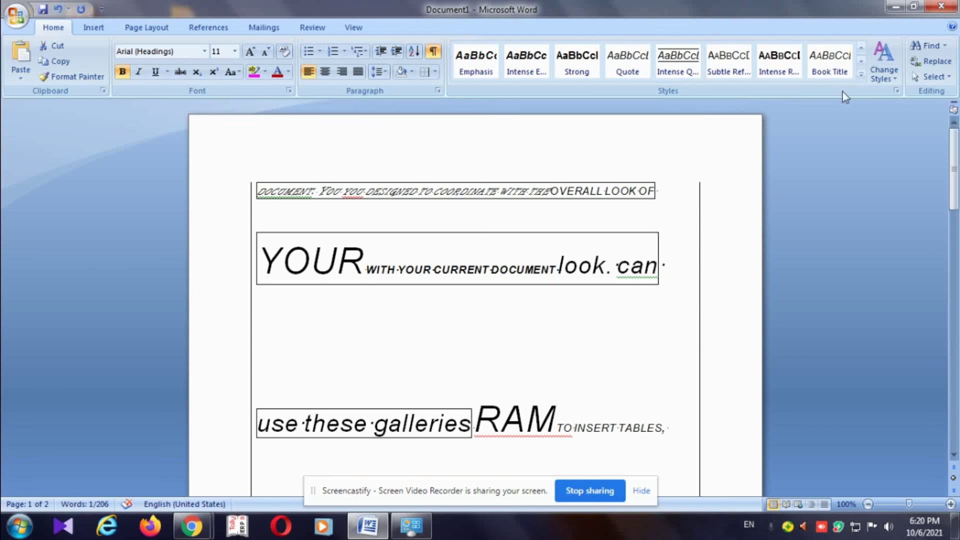
{"action": "left_click", "coordinate": [931, 76]}
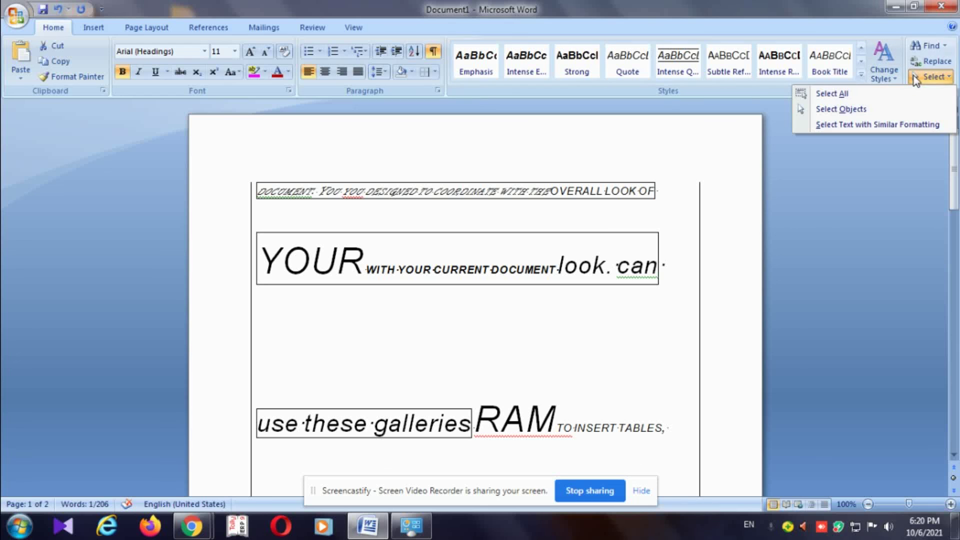
{"action": "left_click", "coordinate": [877, 93]}
{"action": "scroll", "coordinate": [613, 331], "scroll_direction": "down", "scroll_amount": 5}
{"action": "scroll", "coordinate": [613, 329], "scroll_direction": "down", "scroll_amount": 5}
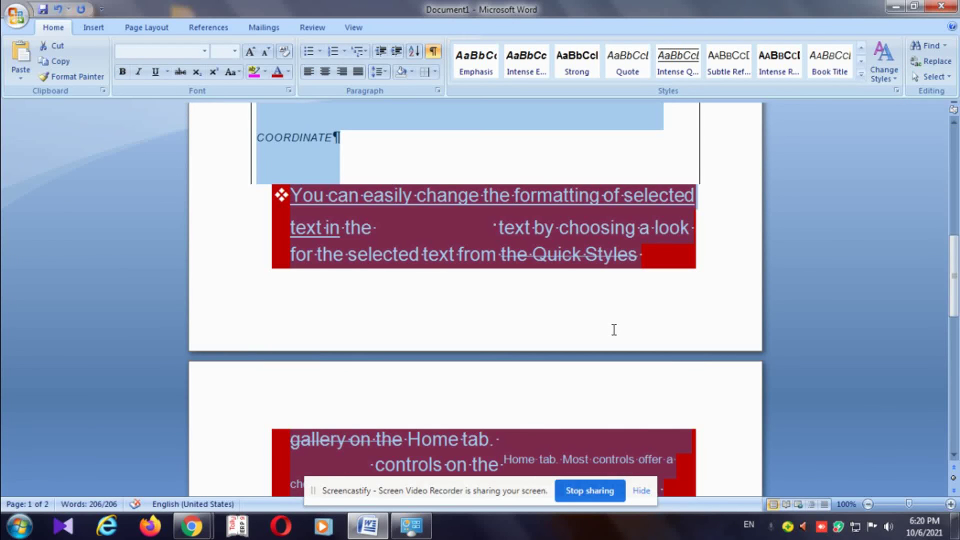
{"action": "scroll", "coordinate": [614, 330], "scroll_direction": "down", "scroll_amount": 5}
{"action": "scroll", "coordinate": [611, 325], "scroll_direction": "down", "scroll_amount": 5}
{"action": "scroll", "coordinate": [611, 325], "scroll_direction": "down", "scroll_amount": 3}
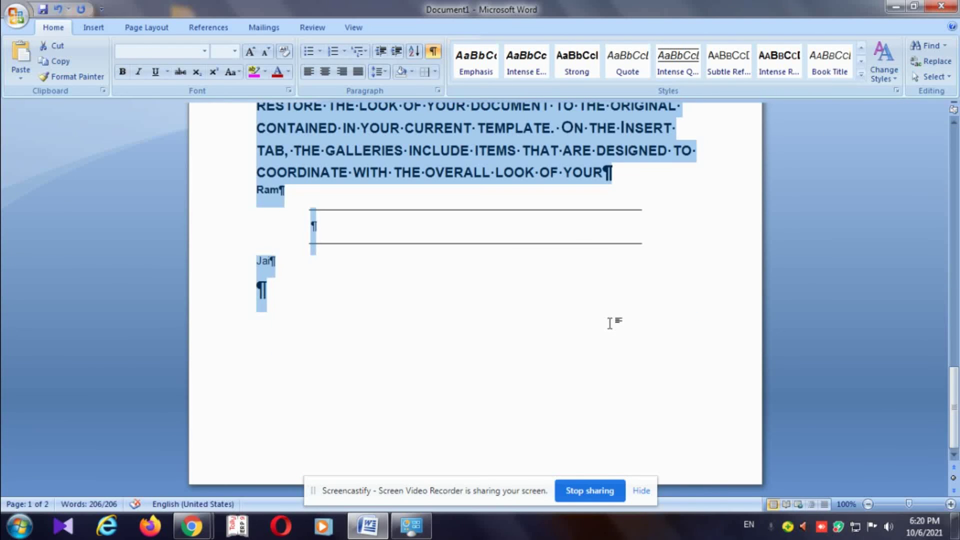
{"action": "left_click", "coordinate": [610, 323]}
{"action": "scroll", "coordinate": [614, 321], "scroll_direction": "up", "scroll_amount": 5}
{"action": "scroll", "coordinate": [613, 314], "scroll_direction": "up", "scroll_amount": 5}
{"action": "scroll", "coordinate": [615, 312], "scroll_direction": "up", "scroll_amount": 2}
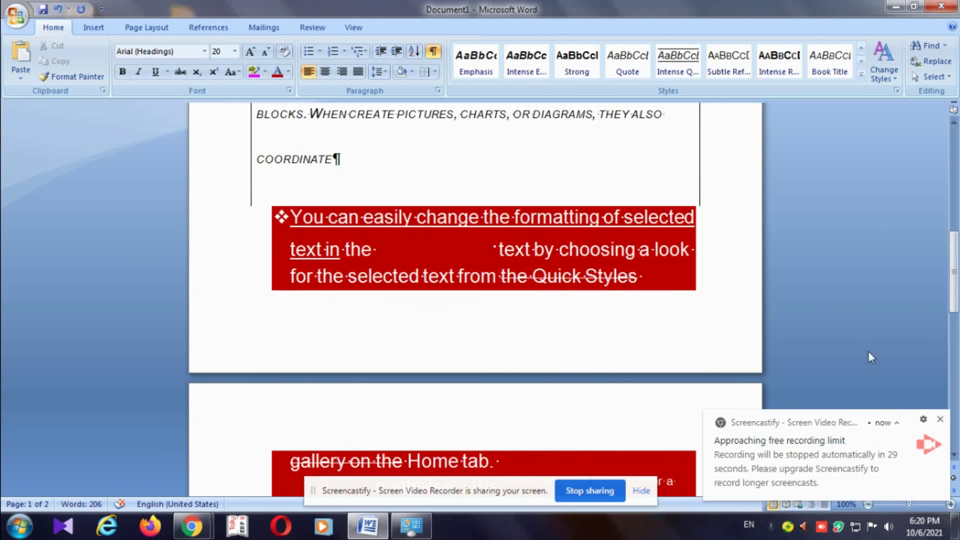
Select the entire document with Ctrl+A, review it, then clear the selection
{"action": "left_click", "coordinate": [940, 420]}
{"action": "key", "text": "ctrl+a"}
{"action": "scroll", "coordinate": [397, 236], "scroll_direction": "up", "scroll_amount": 3}
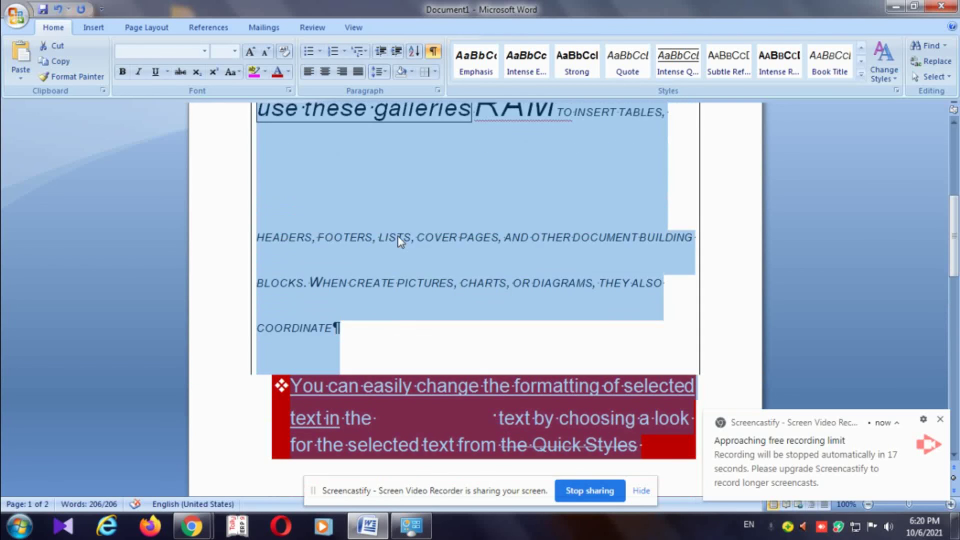
{"action": "scroll", "coordinate": [397, 235], "scroll_direction": "up", "scroll_amount": 3}
{"action": "scroll", "coordinate": [397, 235], "scroll_direction": "up", "scroll_amount": 2}
{"action": "scroll", "coordinate": [399, 238], "scroll_direction": "down", "scroll_amount": 5}
{"action": "scroll", "coordinate": [398, 238], "scroll_direction": "down", "scroll_amount": 5}
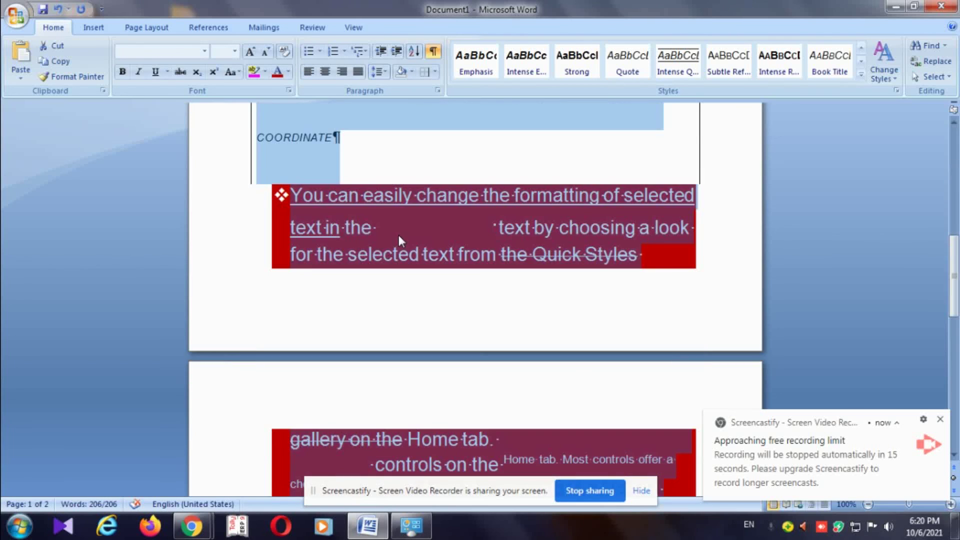
{"action": "scroll", "coordinate": [398, 238], "scroll_direction": "down", "scroll_amount": 5}
{"action": "scroll", "coordinate": [398, 238], "scroll_direction": "down", "scroll_amount": 5}
{"action": "scroll", "coordinate": [398, 239], "scroll_direction": "down", "scroll_amount": 2}
{"action": "scroll", "coordinate": [399, 239], "scroll_direction": "up", "scroll_amount": 2}
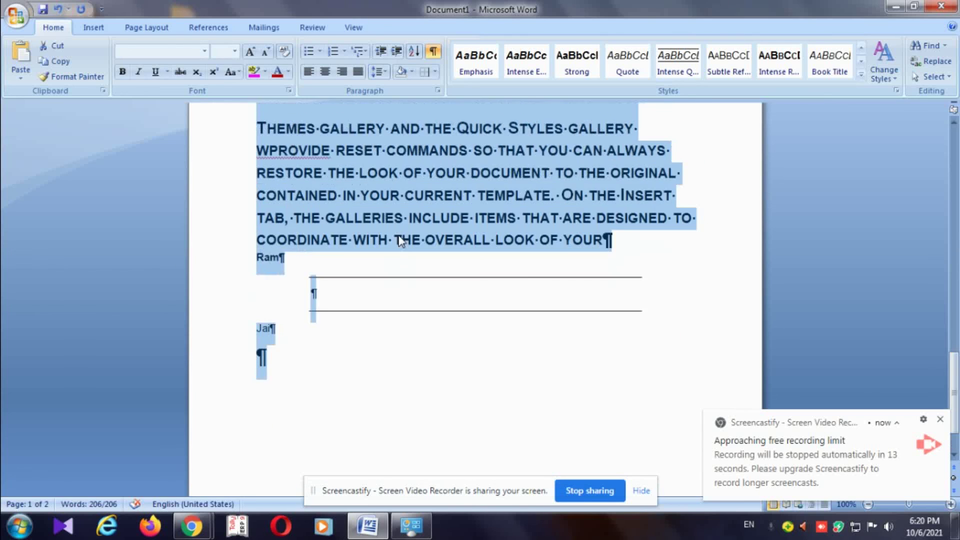
{"action": "scroll", "coordinate": [398, 239], "scroll_direction": "up", "scroll_amount": 6}
{"action": "scroll", "coordinate": [398, 239], "scroll_direction": "up", "scroll_amount": 4}
{"action": "left_click", "coordinate": [600, 295]}
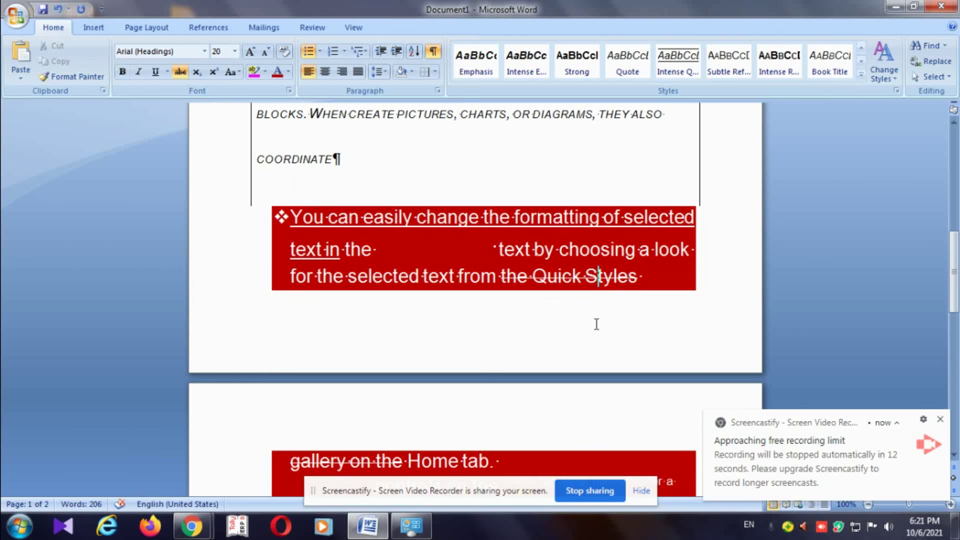
Select all again via Select > Select All, deselect, and bring up the Insert commands
{"action": "left_click", "coordinate": [931, 77]}
{"action": "left_click", "coordinate": [848, 96]}
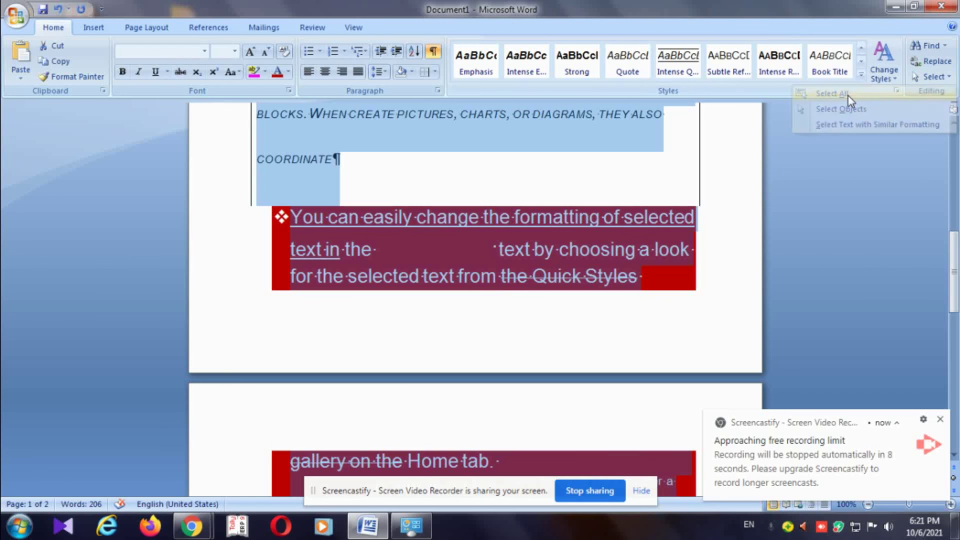
{"action": "left_click", "coordinate": [733, 250]}
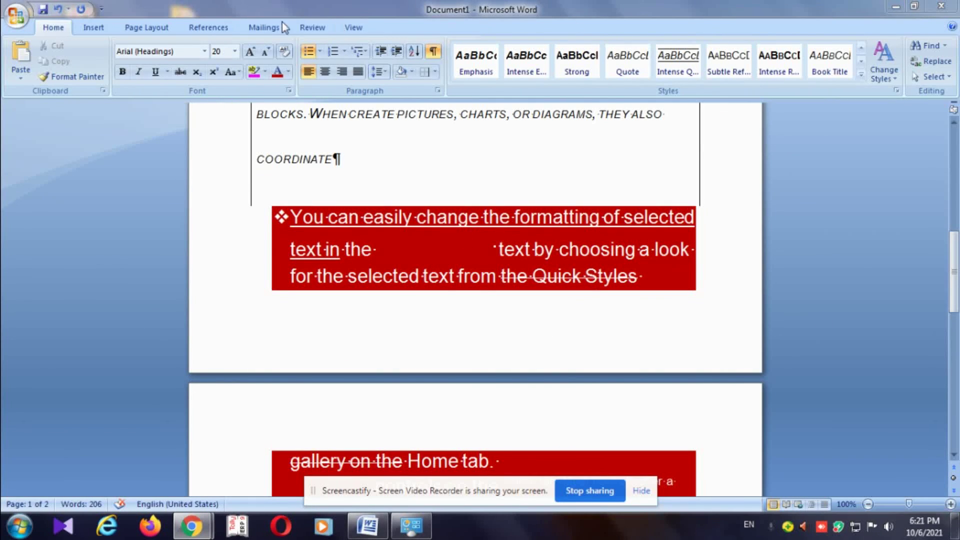
{"action": "left_click", "coordinate": [94, 28]}
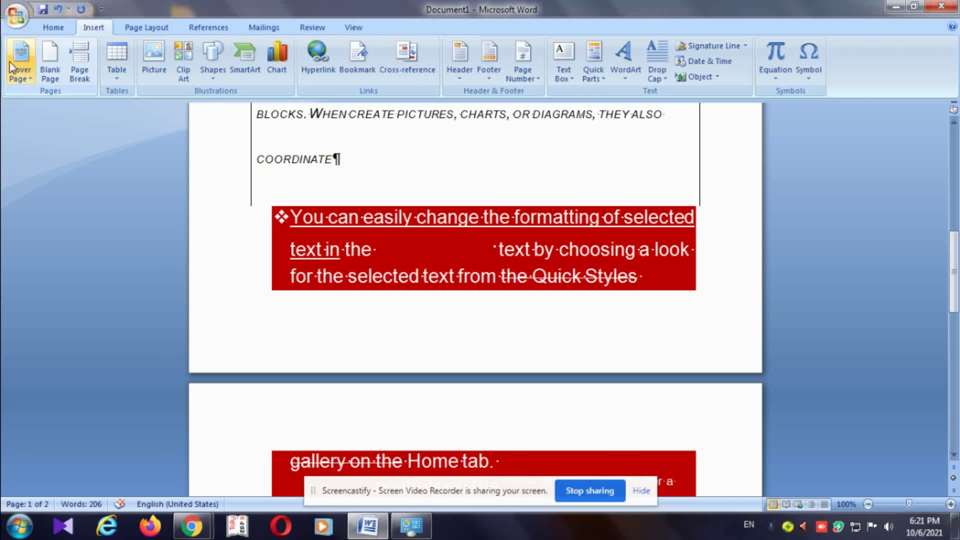